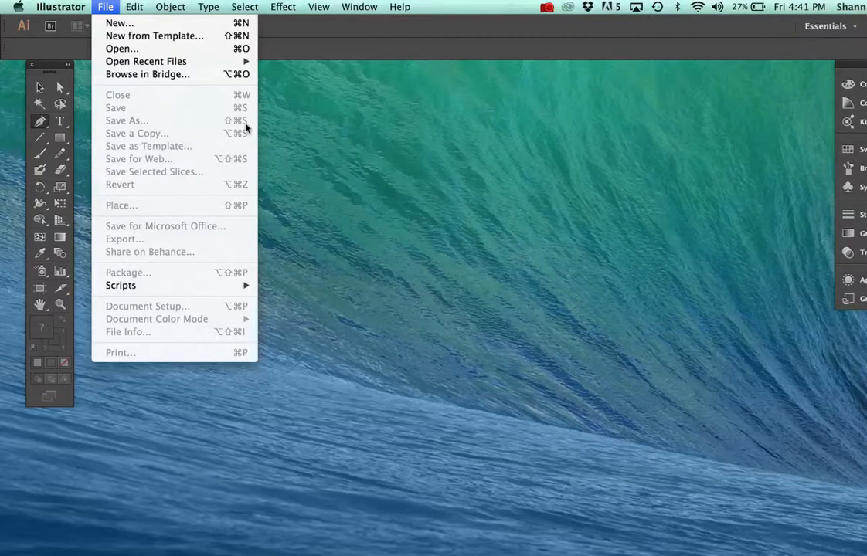
# - Show the Color panel in the workspace
pyautogui.moveTo(130, 7)
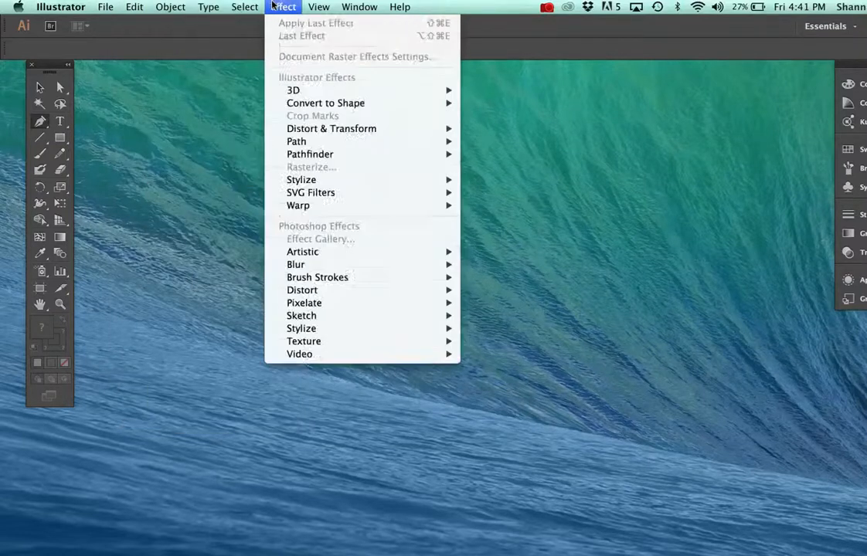
pyautogui.moveTo(309, 4)
pyautogui.moveTo(359, 6)
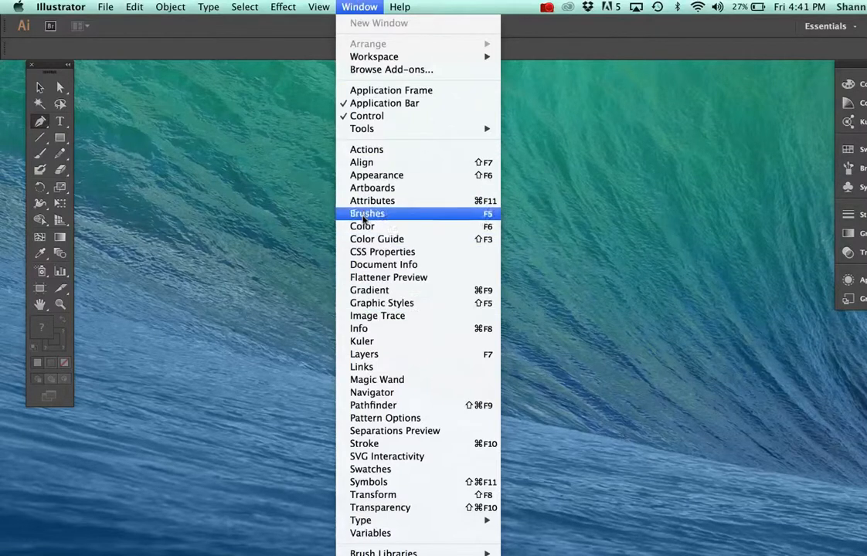
pyautogui.click(363, 228)
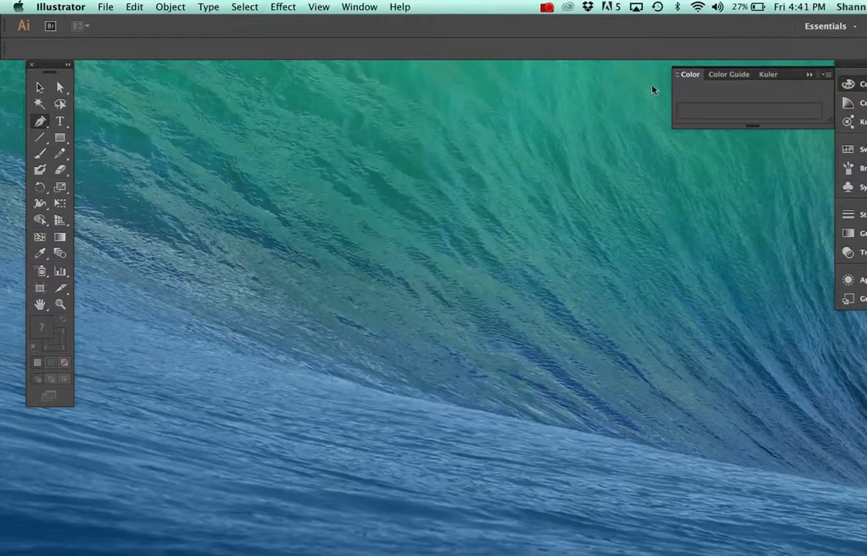
pyautogui.click(360, 6)
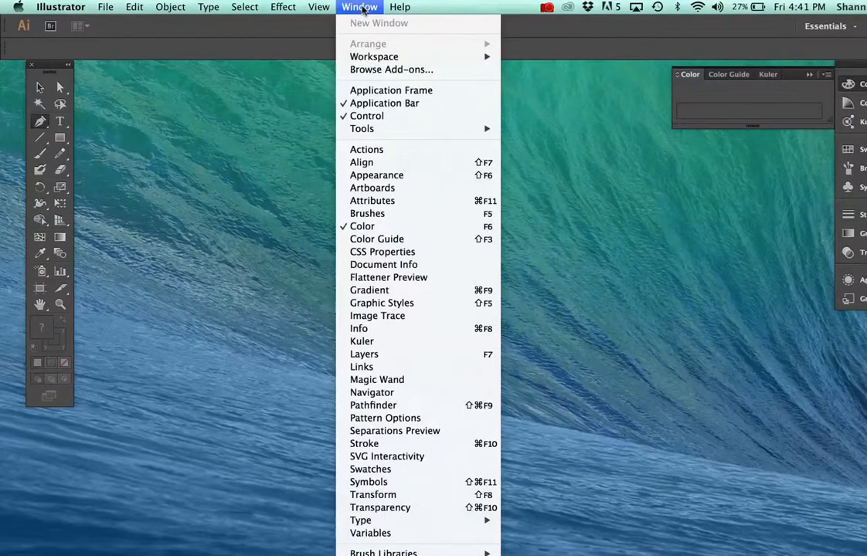
pyautogui.click(319, 7)
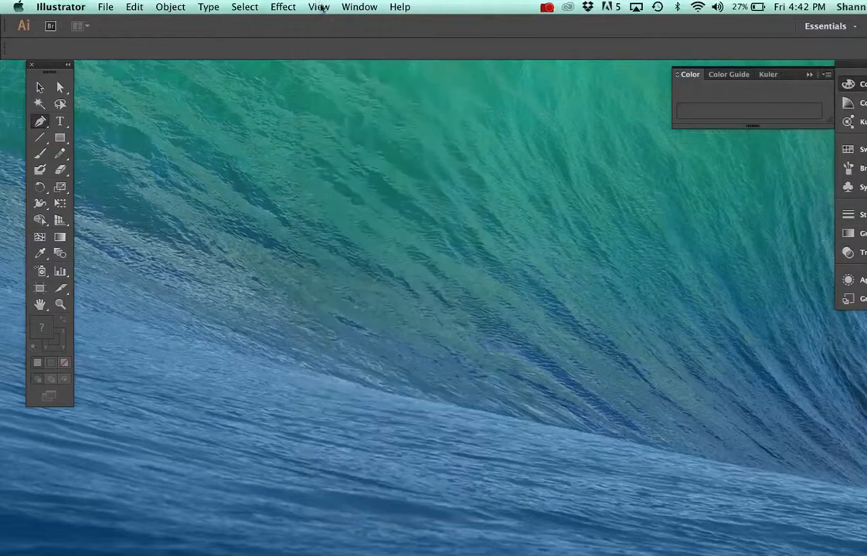
# - Start a new document and name it file1
pyautogui.click(103, 7)
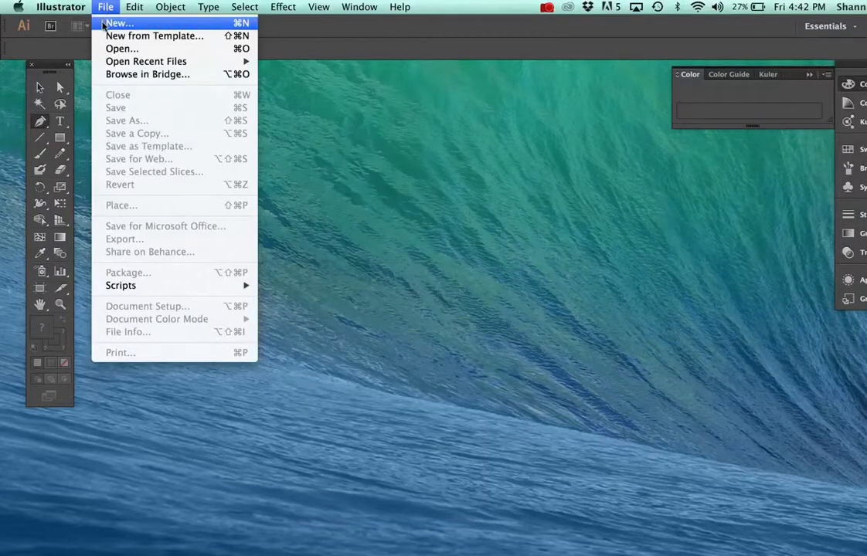
pyautogui.click(104, 24)
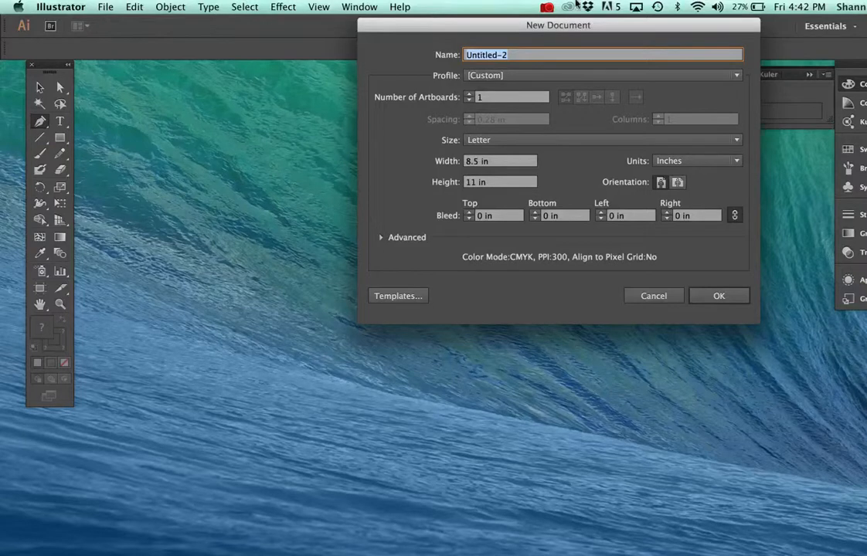
pyautogui.moveTo(563, 28); pyautogui.dragTo(360, 85)
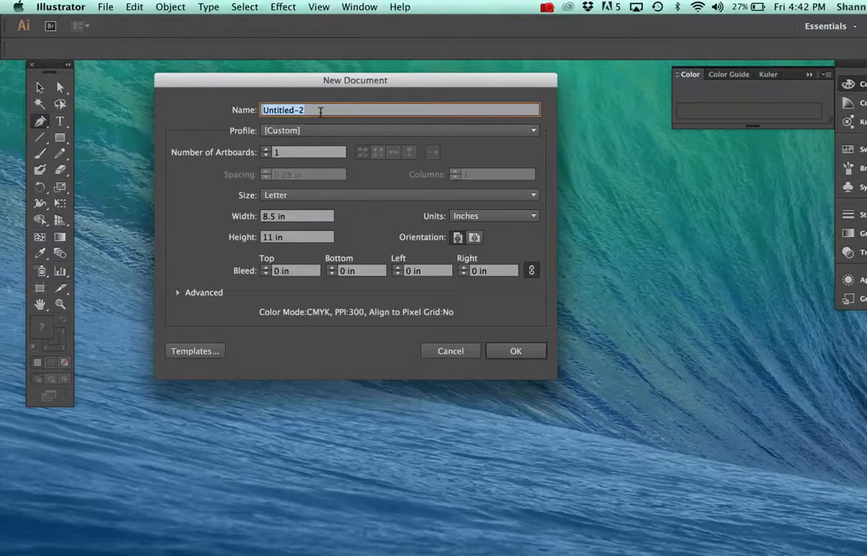
pyautogui.write('file1')
# - Set the new document's profile to Print and its size to Letter
pyautogui.click(367, 135)
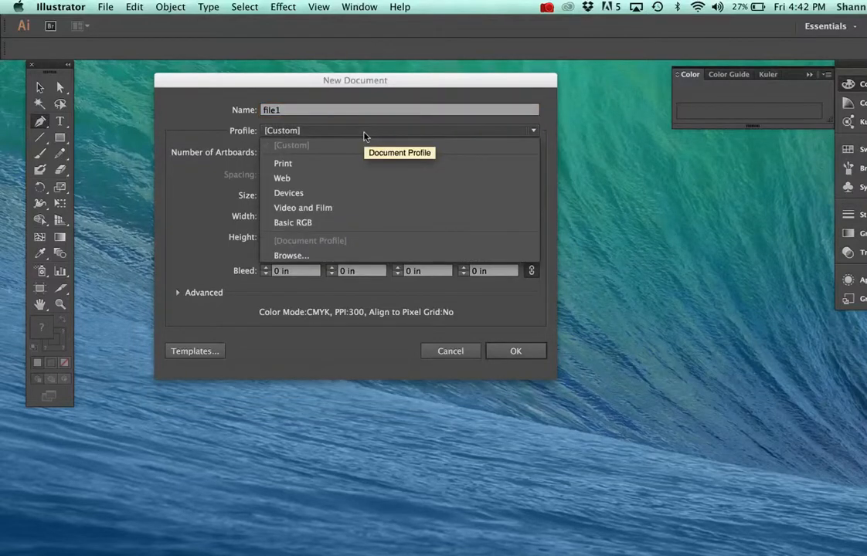
pyautogui.click(322, 172)
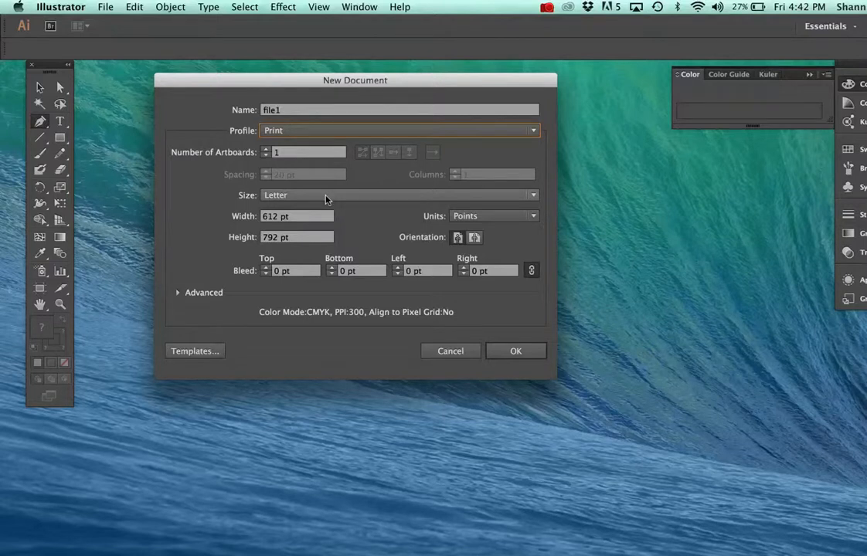
pyautogui.click(325, 198)
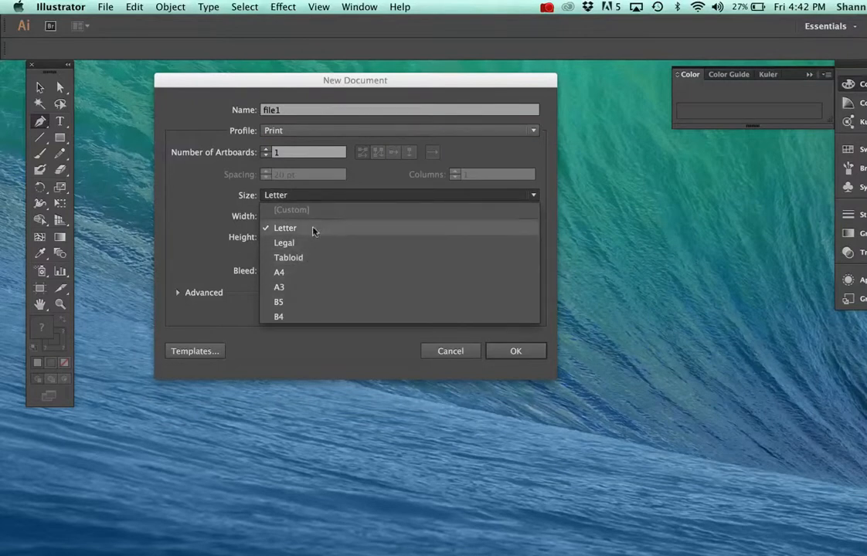
pyautogui.click(313, 230)
# - Switch the new document's profile to Web and review the preset sizes available for it
pyautogui.click(306, 132)
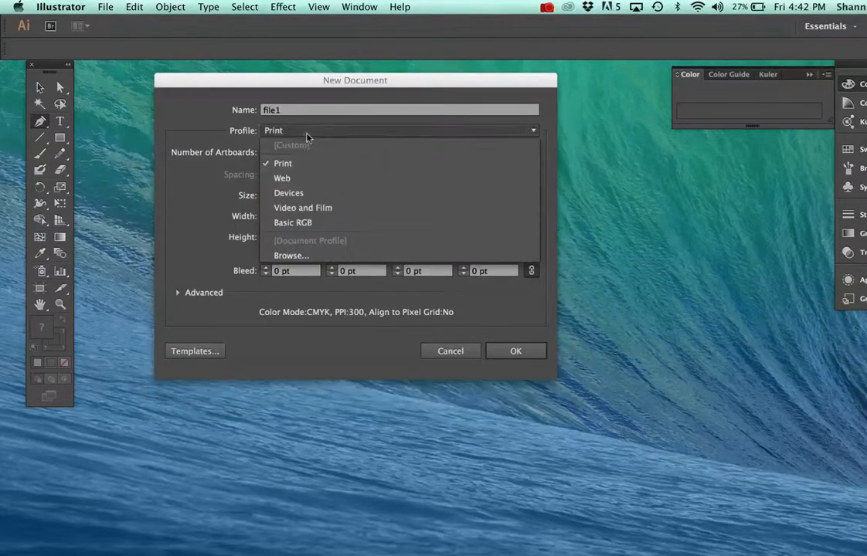
pyautogui.click(297, 179)
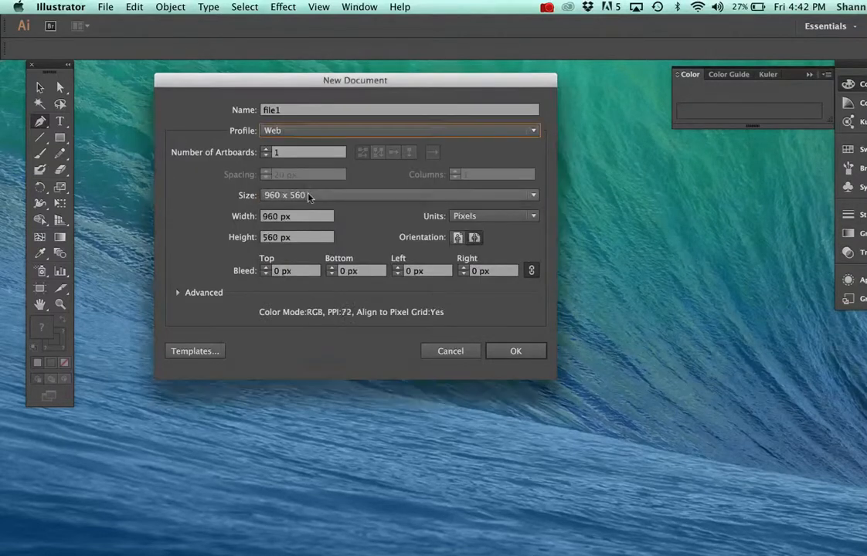
pyautogui.click(309, 196)
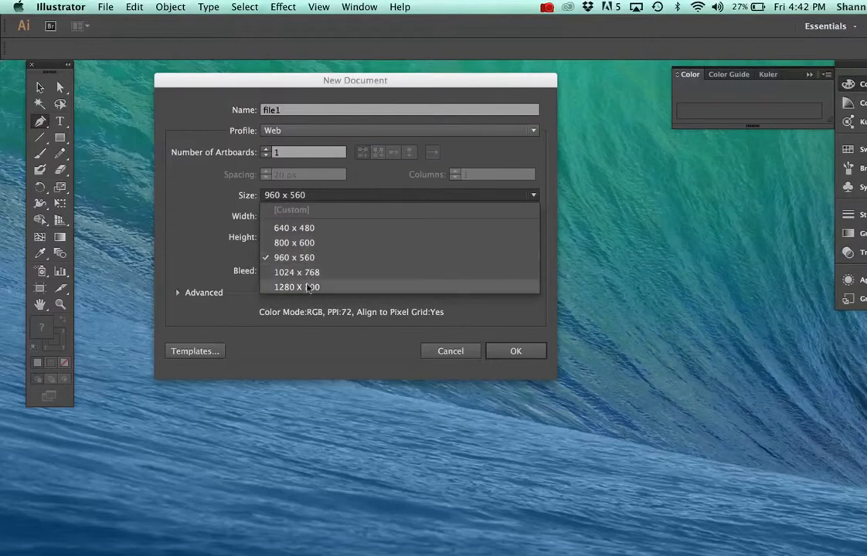
pyautogui.click(321, 201)
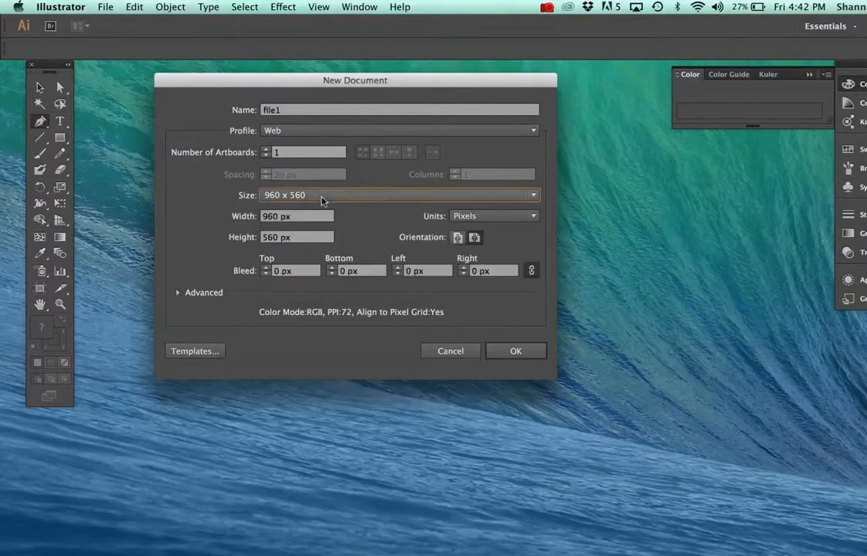
# - Switch the new document's profile to Devices and review its preset screen sizes, keeping iPad Air
pyautogui.click(341, 133)
pyautogui.click(363, 193)
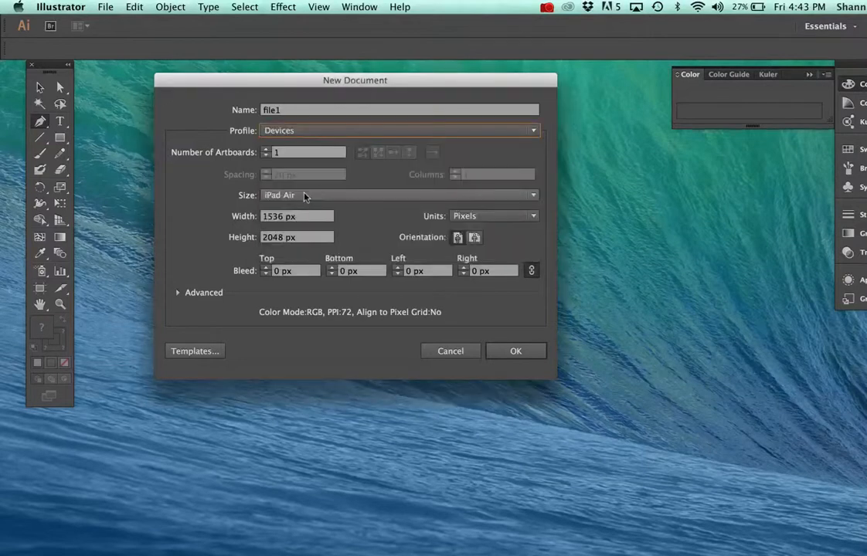
pyautogui.click(320, 196)
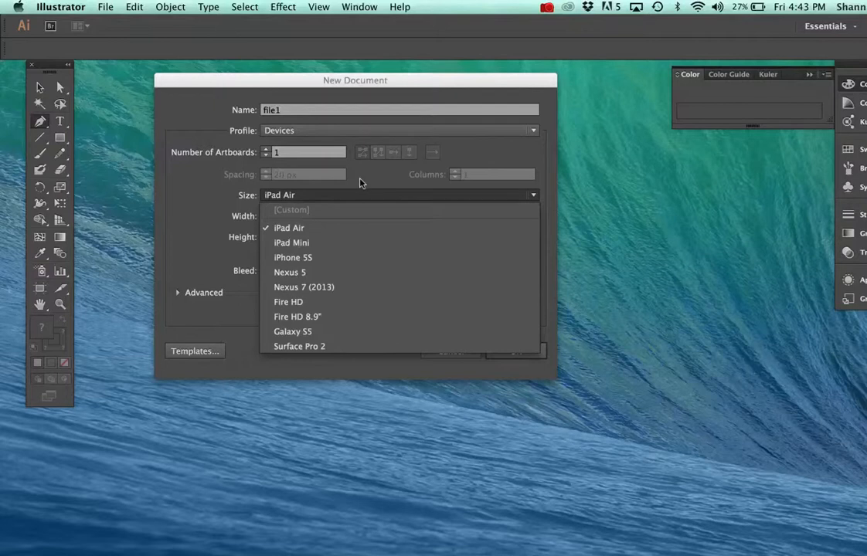
pyautogui.click(348, 135)
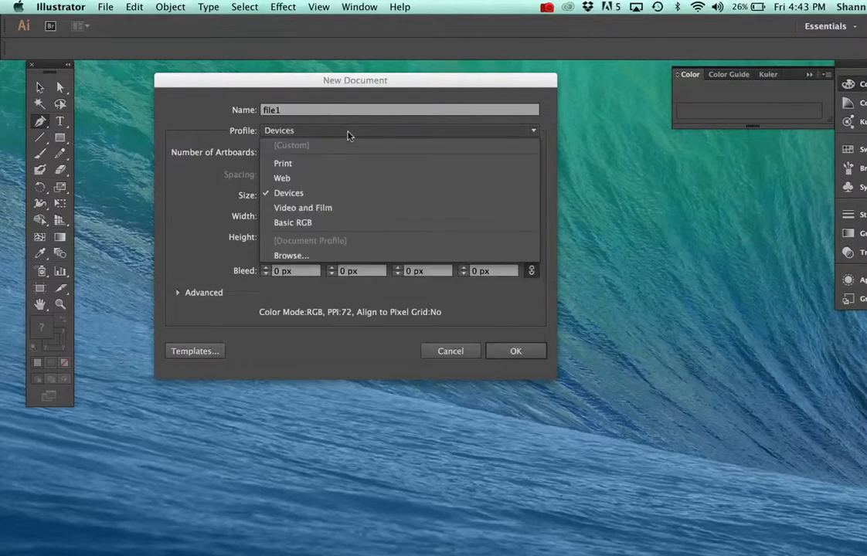
pyautogui.click(347, 135)
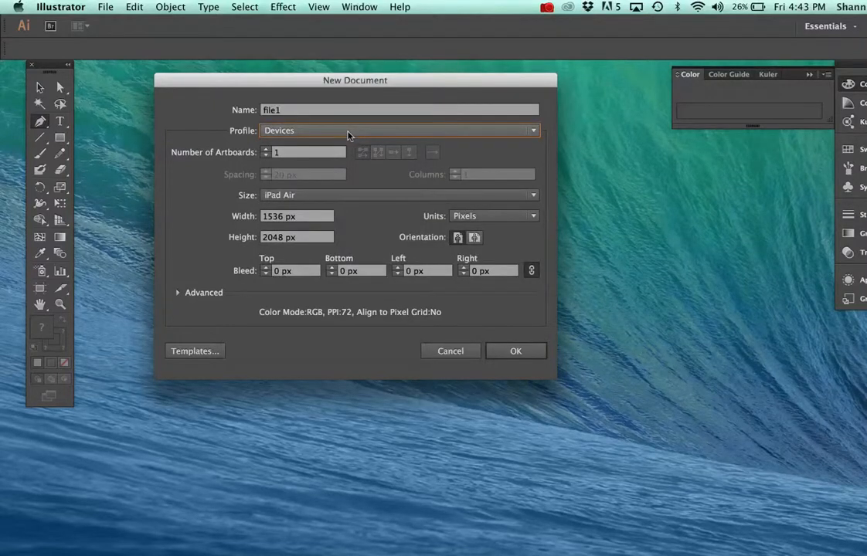
pyautogui.click(352, 196)
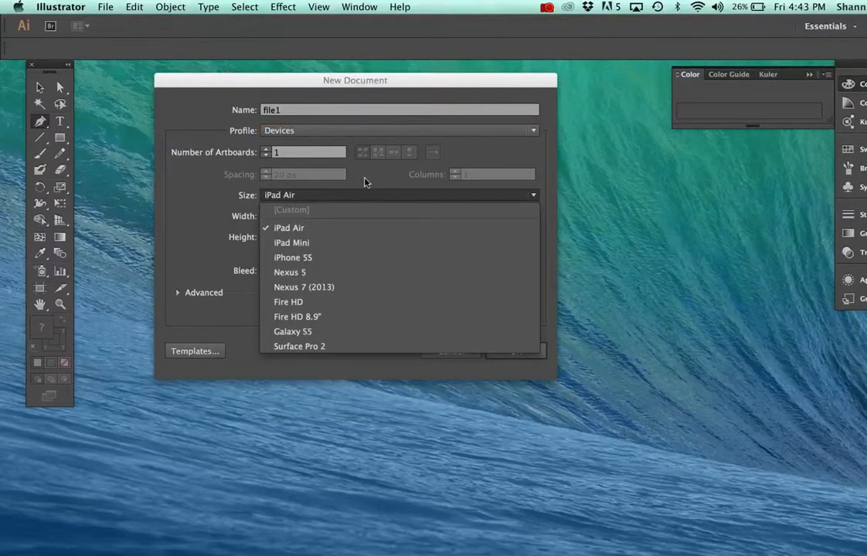
pyautogui.click(364, 181)
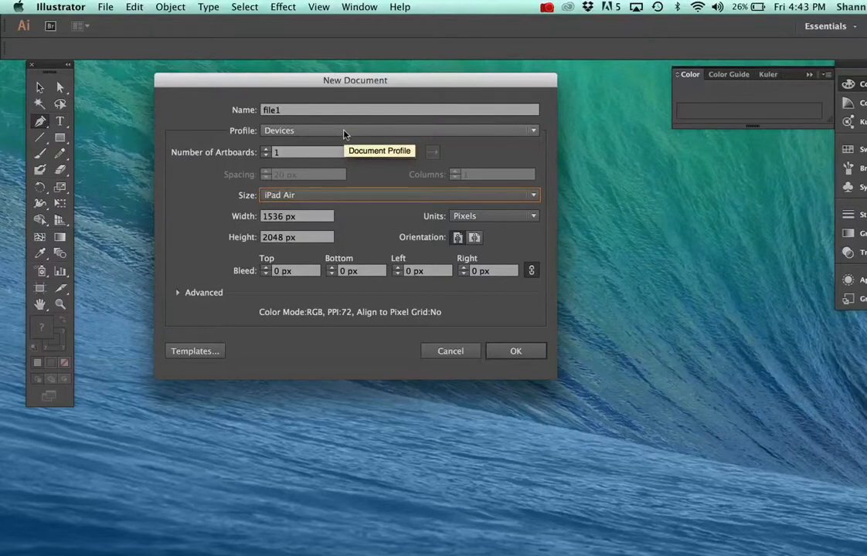
# - Set the profile to Print and the units to Inches, and create the Letter-size document
pyautogui.click(344, 133)
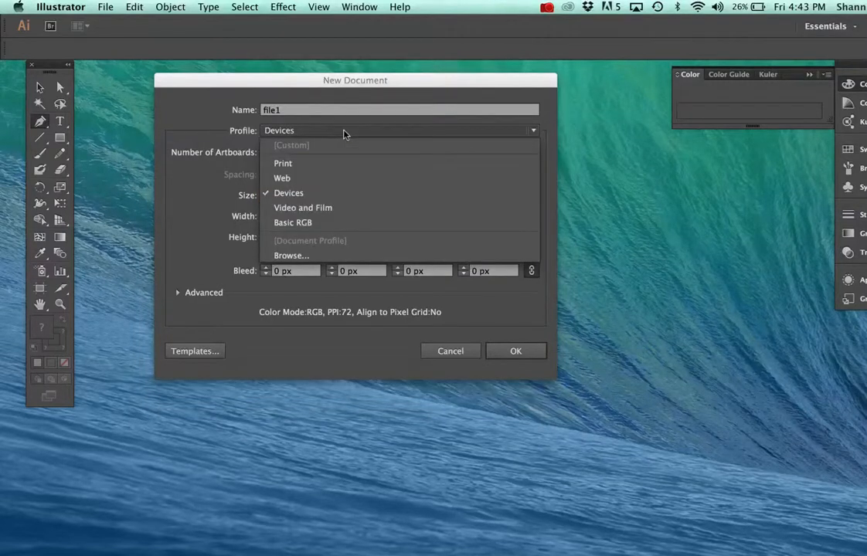
pyautogui.click(345, 133)
pyautogui.click(343, 135)
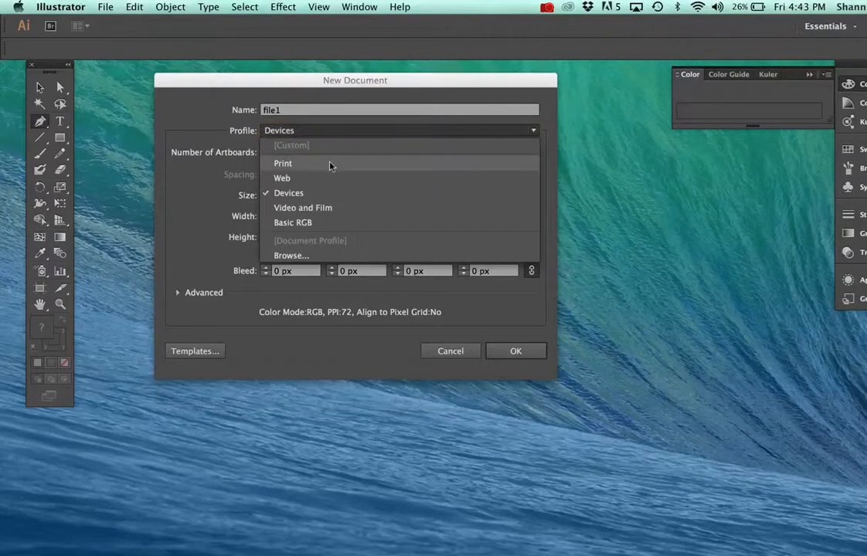
pyautogui.click(331, 164)
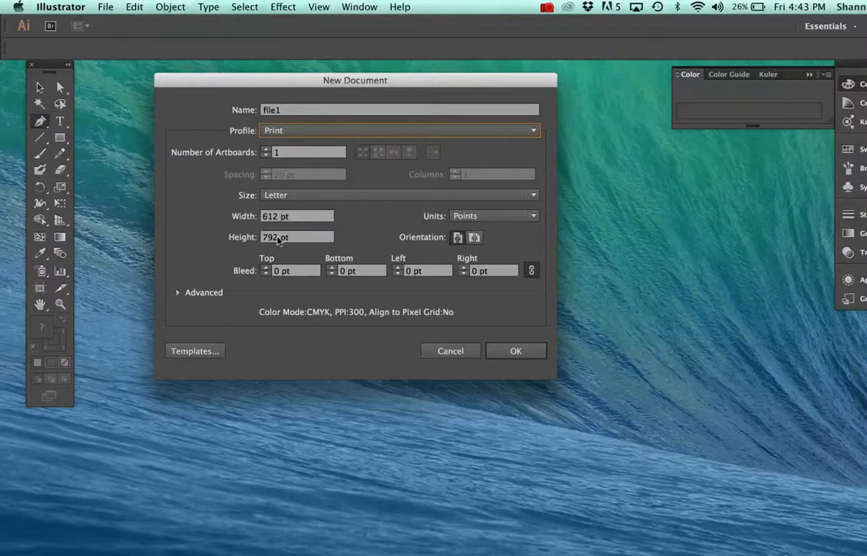
pyautogui.click(470, 218)
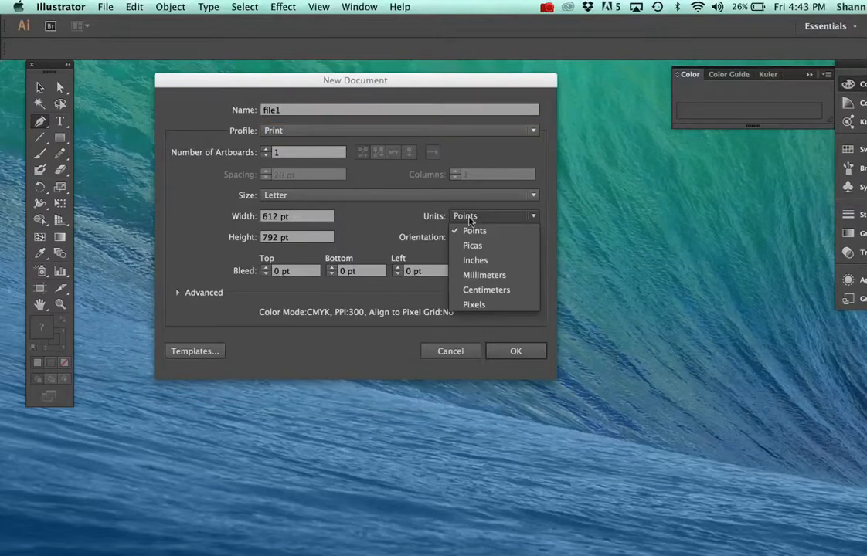
pyautogui.click(471, 263)
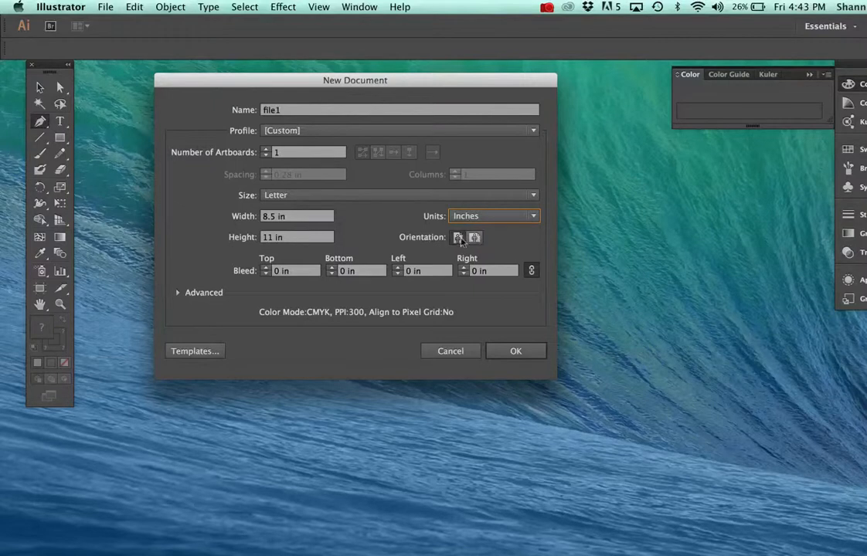
pyautogui.click(510, 352)
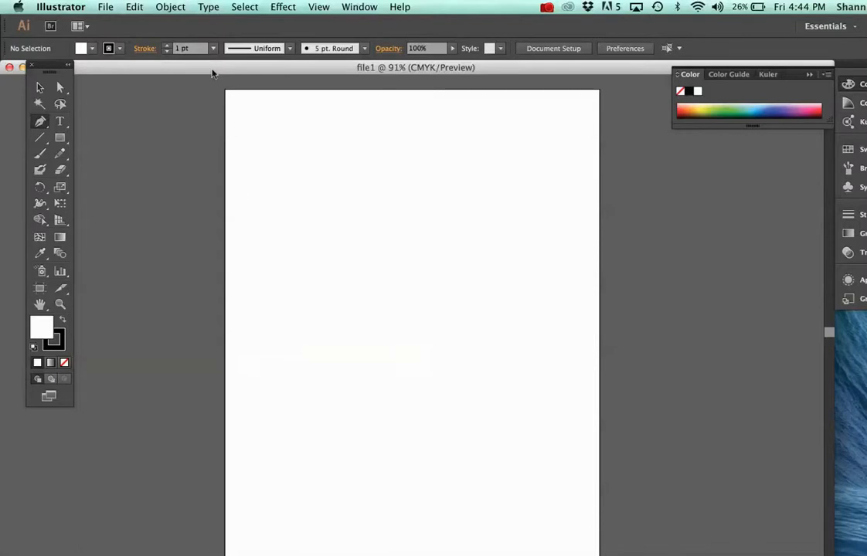
# - Move the document window clear of the tools and show the rulers
pyautogui.moveTo(213, 72); pyautogui.dragTo(285, 73)
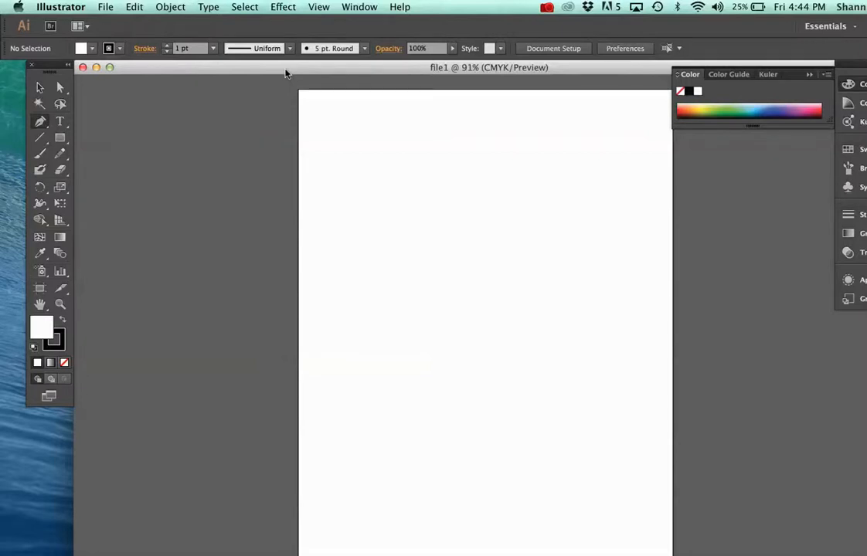
pyautogui.click(316, 7)
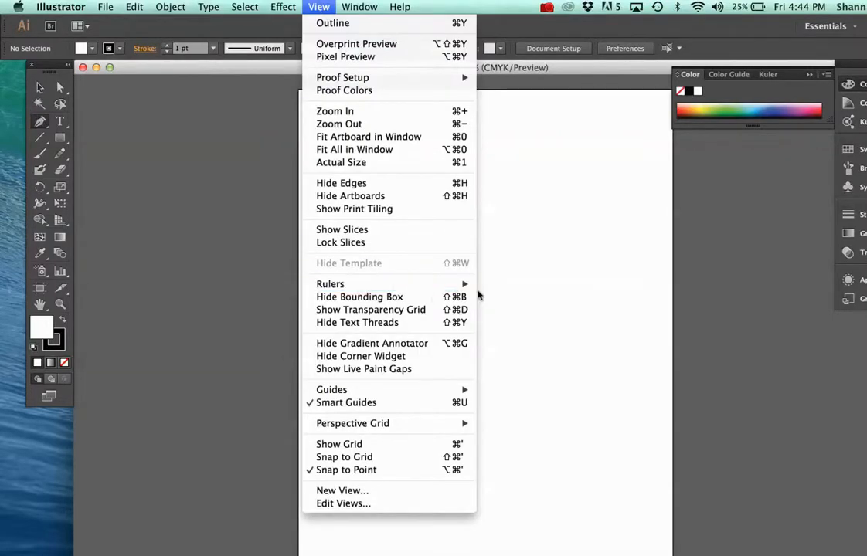
pyautogui.moveTo(469, 284)
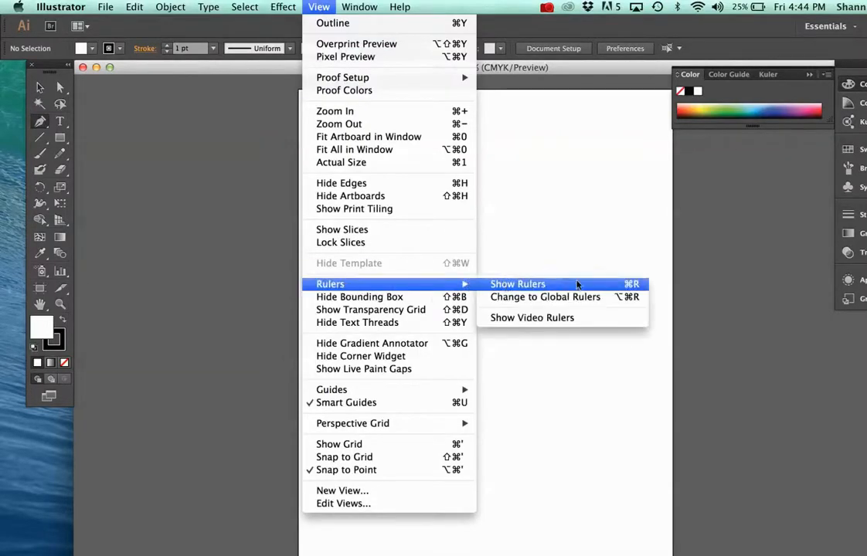
pyautogui.press('super+r')
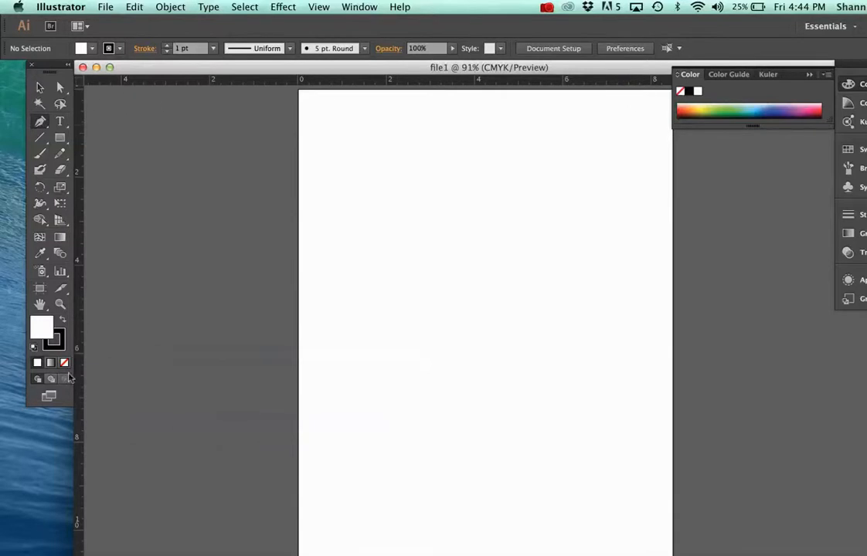
# - Place a vertical guide about 1 in from the page's left edge and a horizontal guide about 1 in below its top edge
pyautogui.moveTo(54, 69); pyautogui.dragTo(29, 68)
pyautogui.moveTo(82, 211); pyautogui.dragTo(343, 223)
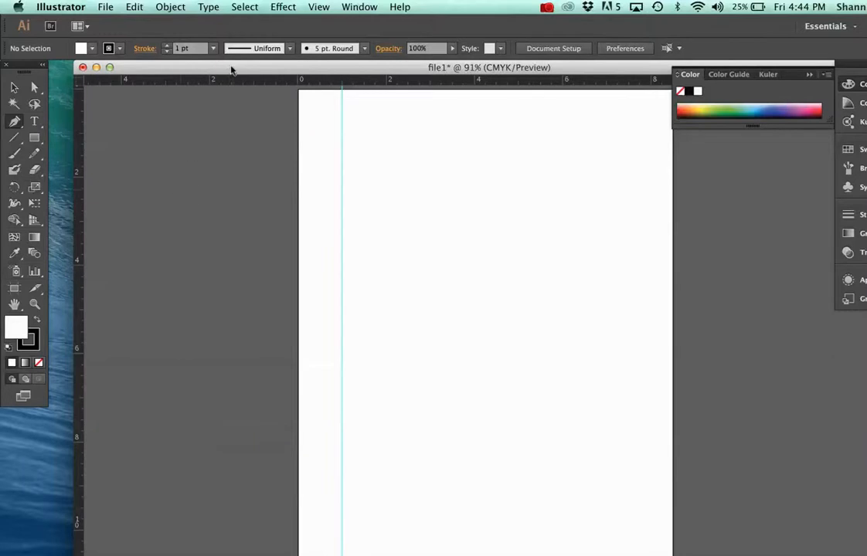
pyautogui.moveTo(229, 83); pyautogui.dragTo(234, 136)
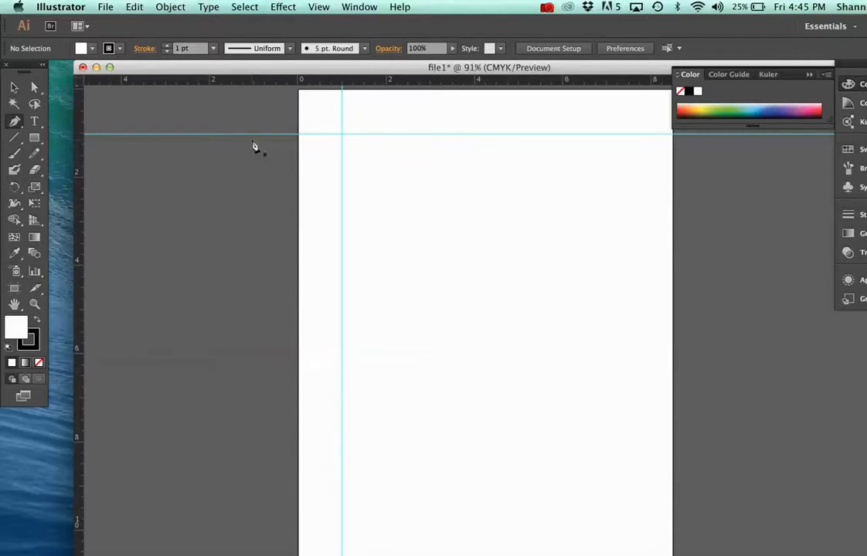
# - Review the view commands for hiding rulers and for hiding, locking or clearing guides
pyautogui.click(319, 7)
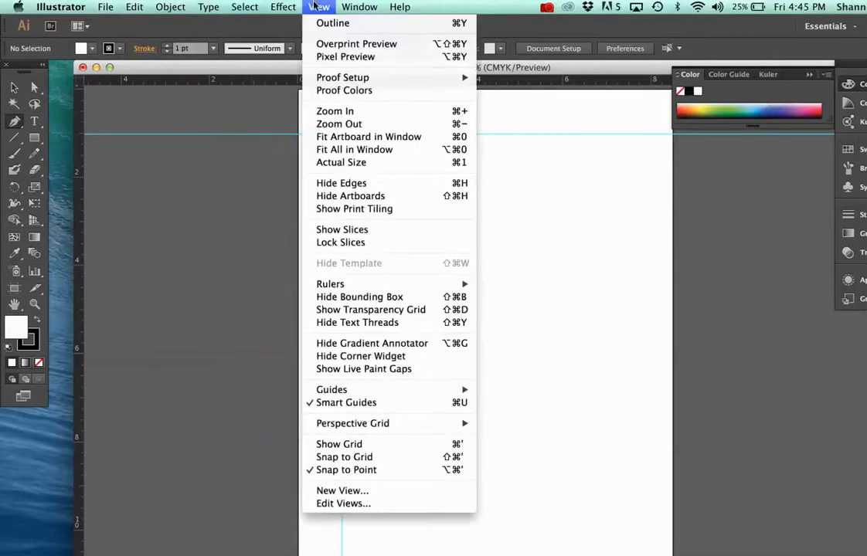
pyautogui.moveTo(462, 282)
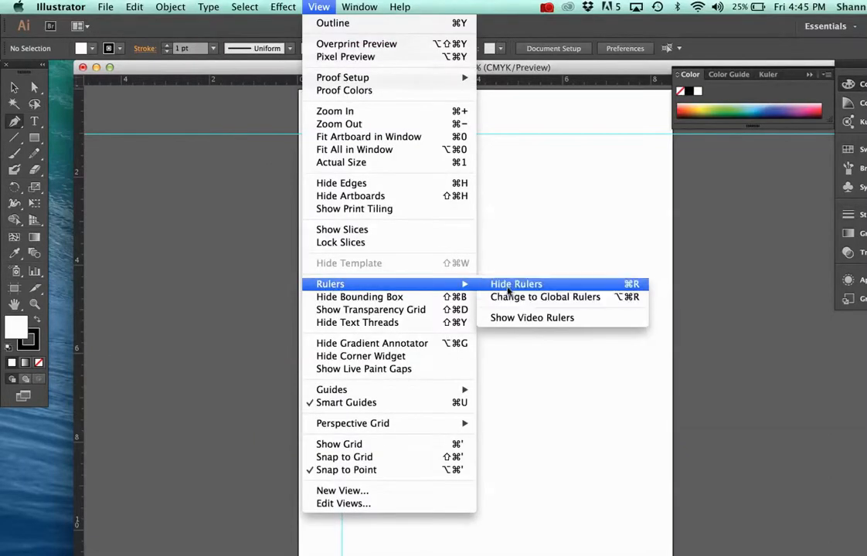
pyautogui.moveTo(378, 391)
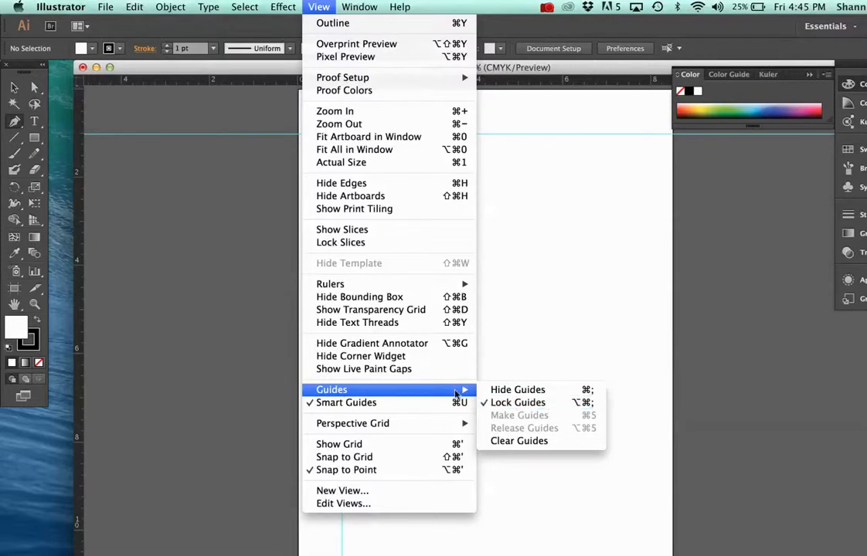
pyautogui.click(16, 87)
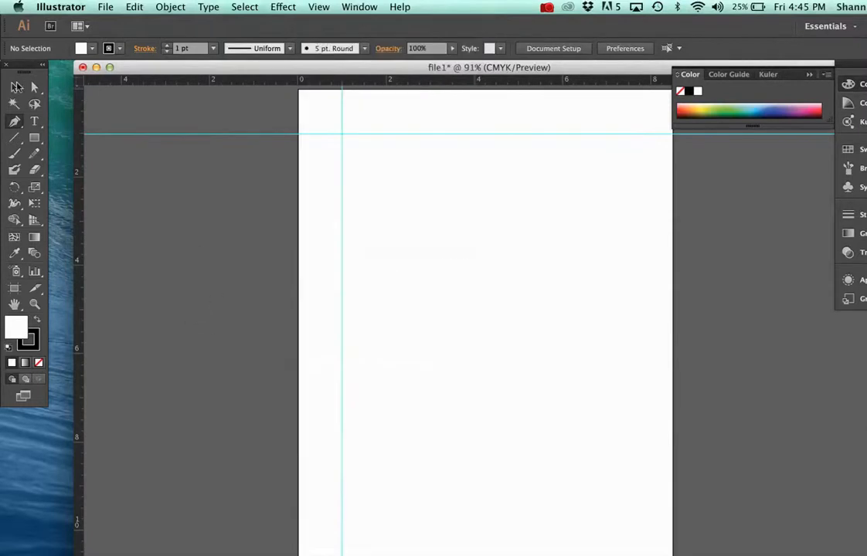
pyautogui.click(15, 87)
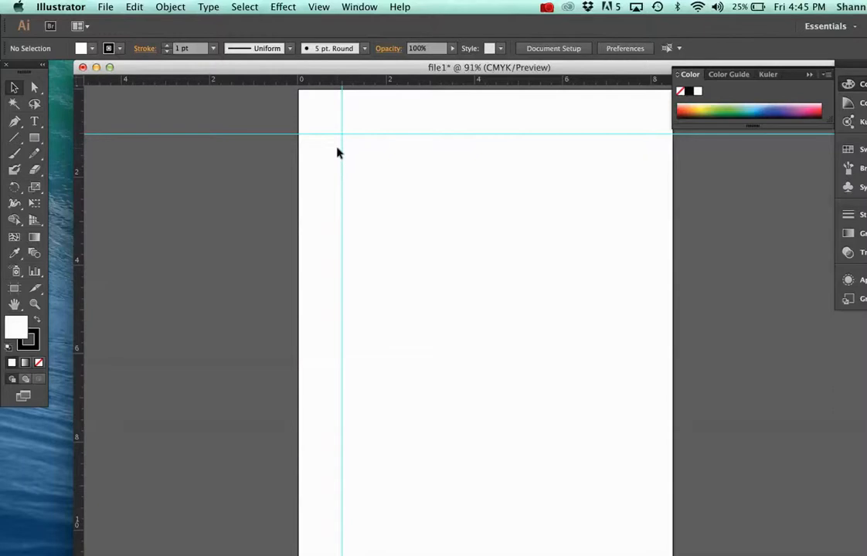
# - Detach the shape tools as a floating palette beside the page, and draw a rectangle about 3.83 by 2.67 in at the guides' crossing
pyautogui.click(34, 138)
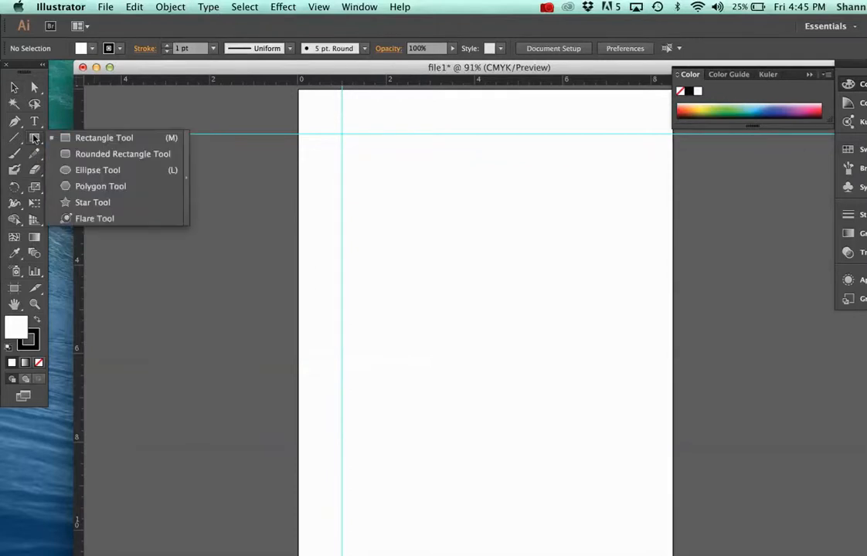
pyautogui.click(187, 167)
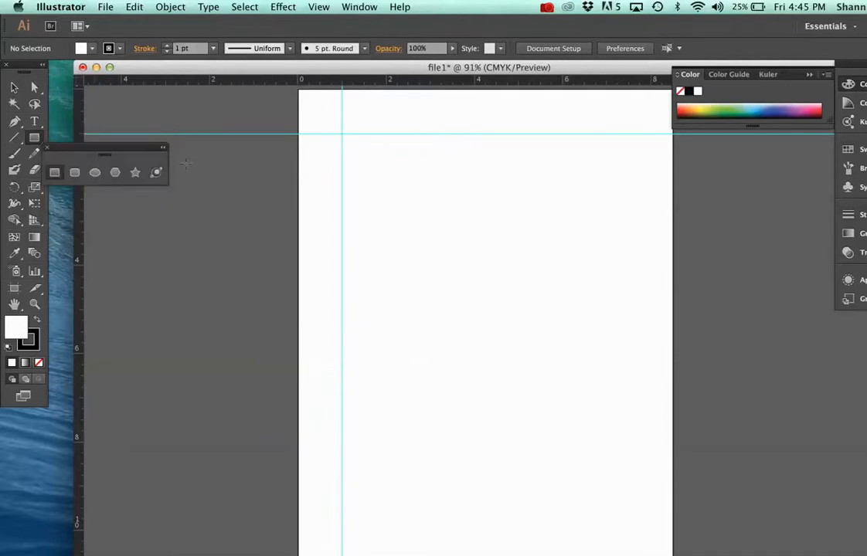
pyautogui.moveTo(133, 149); pyautogui.dragTo(176, 94)
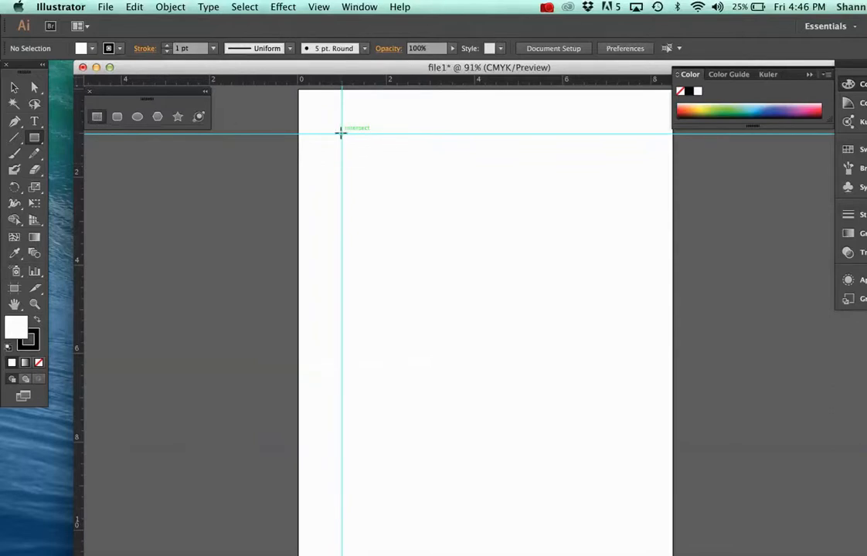
pyautogui.moveTo(343, 134); pyautogui.dragTo(517, 260)
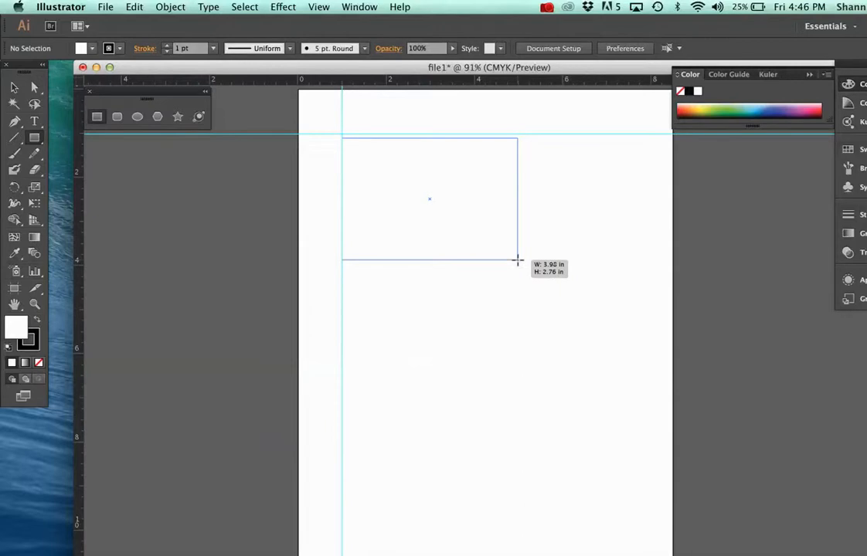
pyautogui.moveTo(517, 261); pyautogui.dragTo(511, 256)
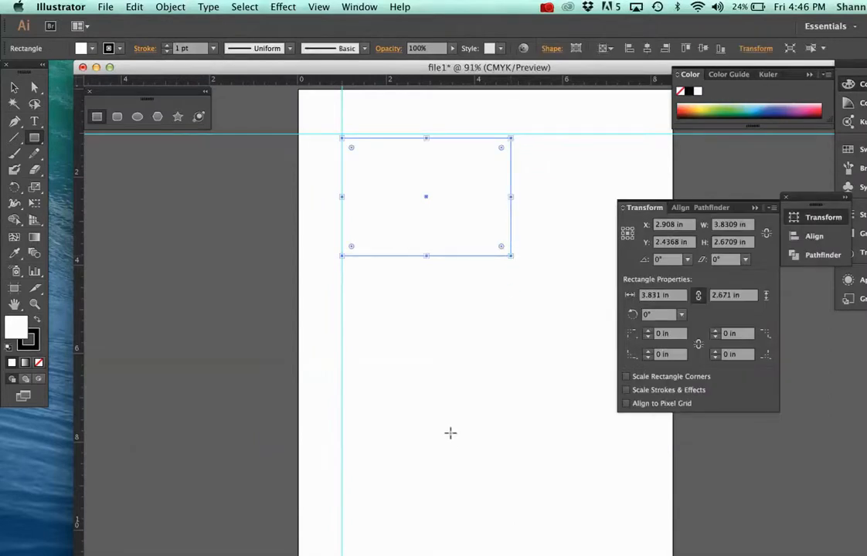
# - Fill the rectangle with the bright purple A814ED
pyautogui.doubleClick(16, 331)
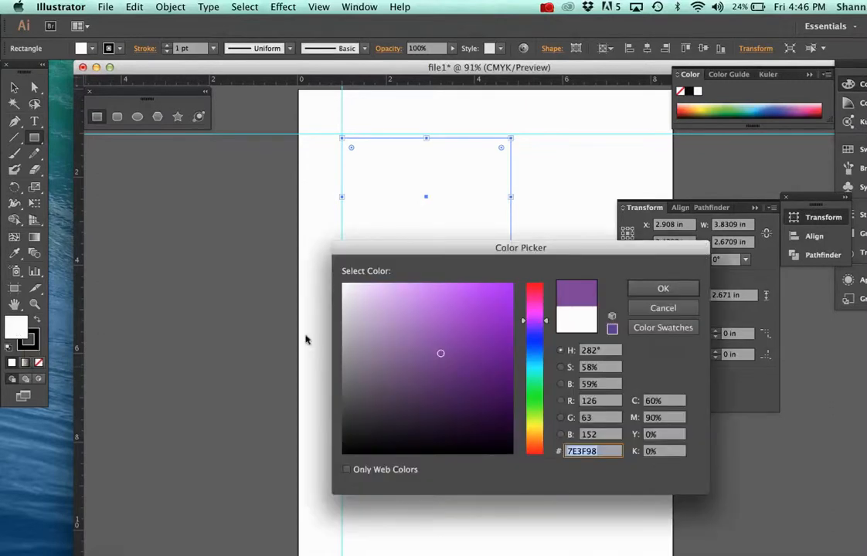
pyautogui.click(501, 296)
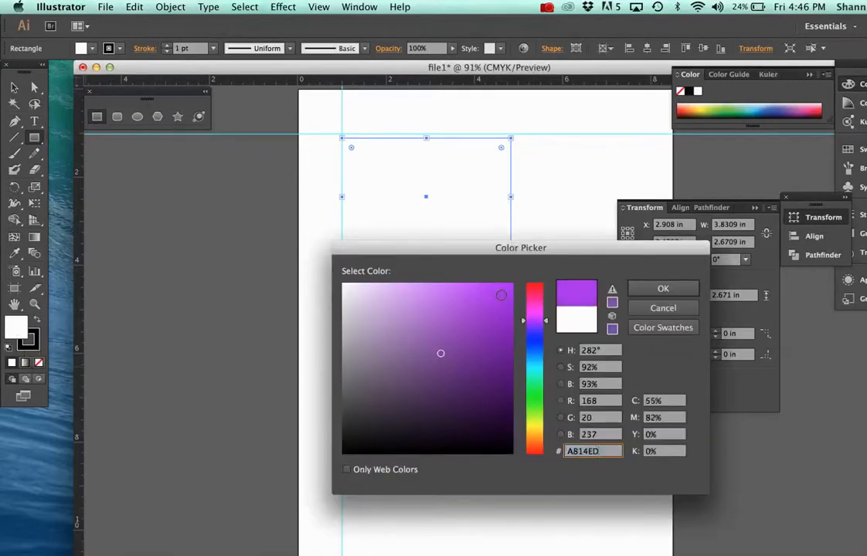
pyautogui.click(663, 289)
pyautogui.click(37, 338)
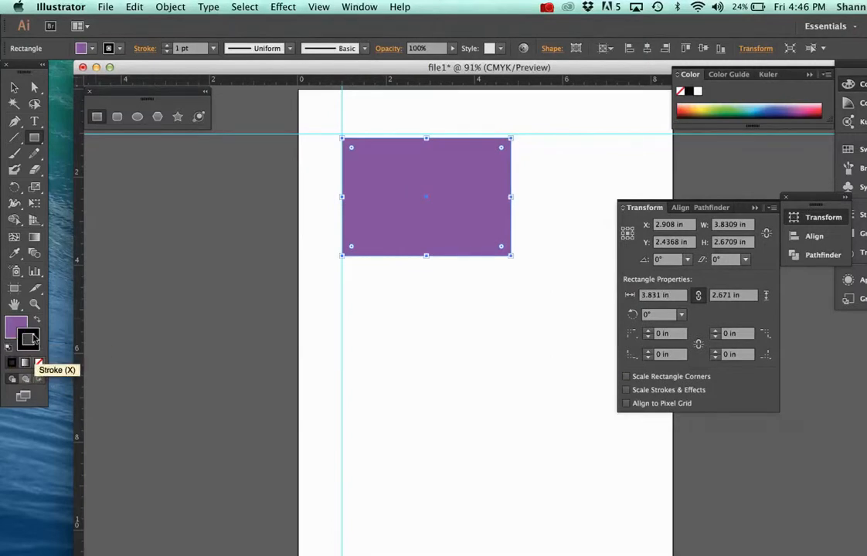
pyautogui.doubleClick(37, 337)
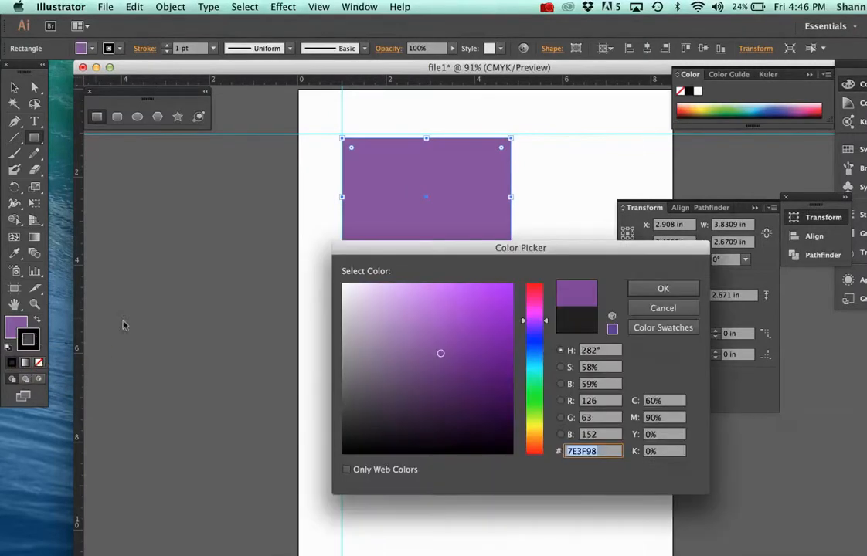
pyautogui.click(663, 307)
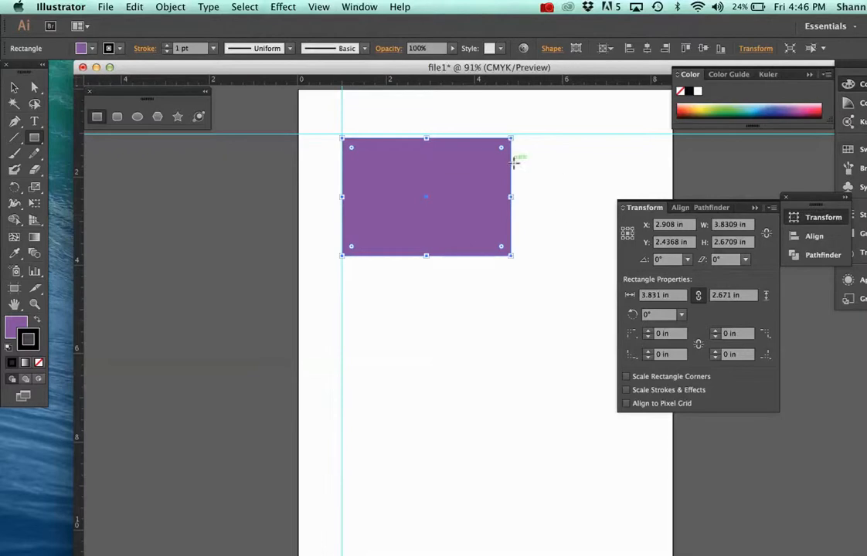
# - Try green, light blue and dark blue fills from the color spectrum on the rectangle, settling on a medium blue
pyautogui.click(12, 328)
pyautogui.click(726, 109)
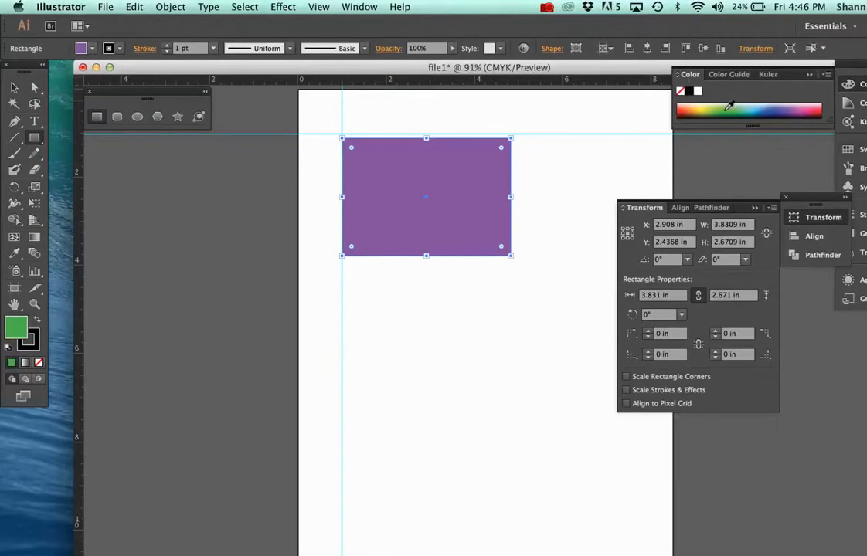
pyautogui.click(769, 109)
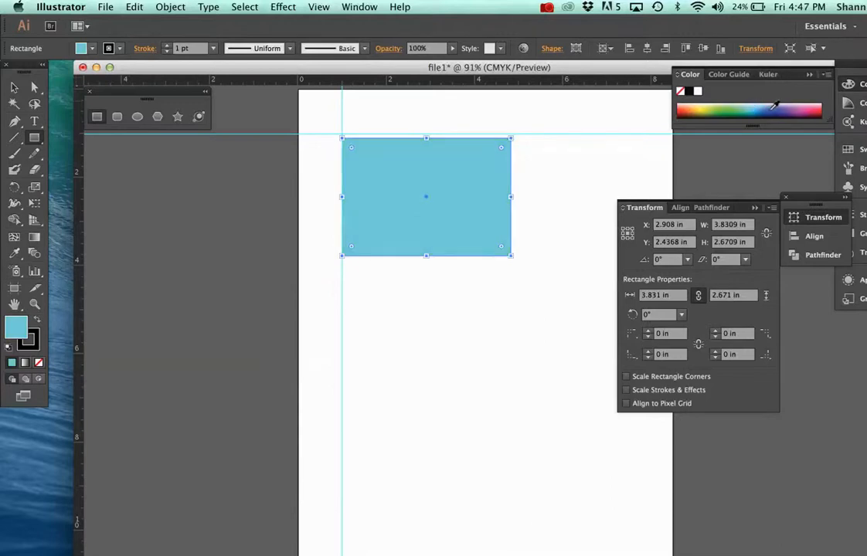
pyautogui.click(784, 109)
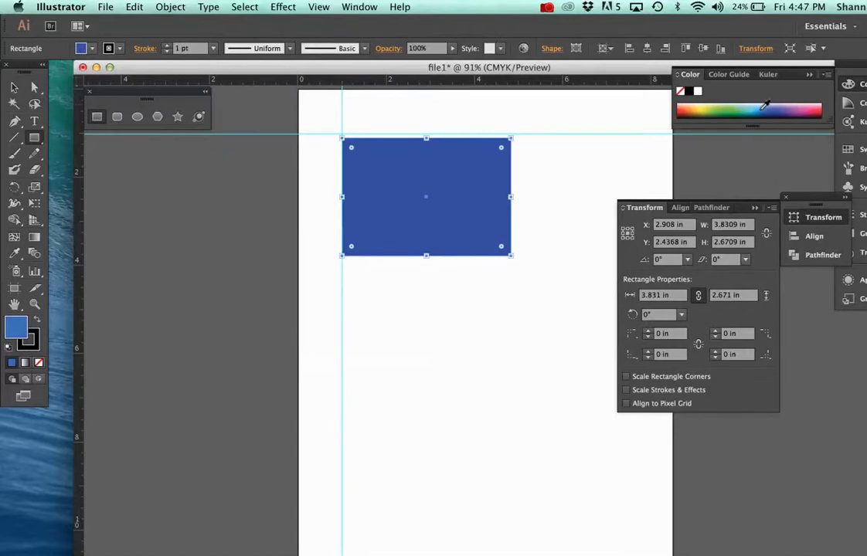
pyautogui.click(765, 106)
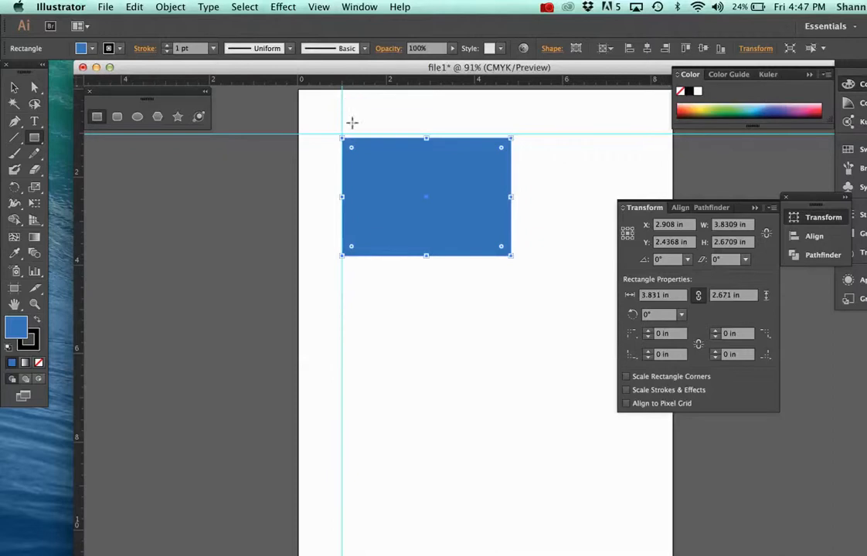
# - Resize the blue rectangle with its bounding box handles to about 3.28 in wide by 2.35 in high
pyautogui.click(13, 87)
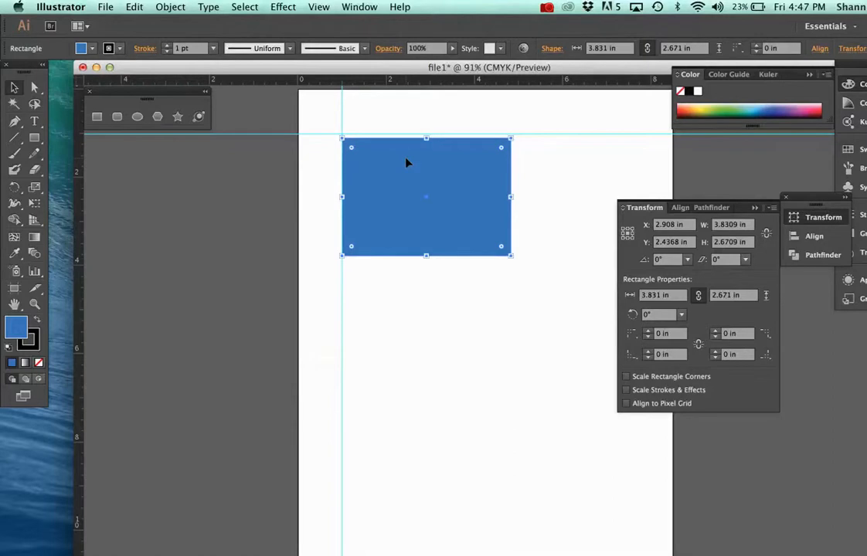
pyautogui.moveTo(511, 198)
pyautogui.mouseDown()
pyautogui.moveTo(426, 195)
pyautogui.moveTo(507, 190)
pyautogui.mouseUp()
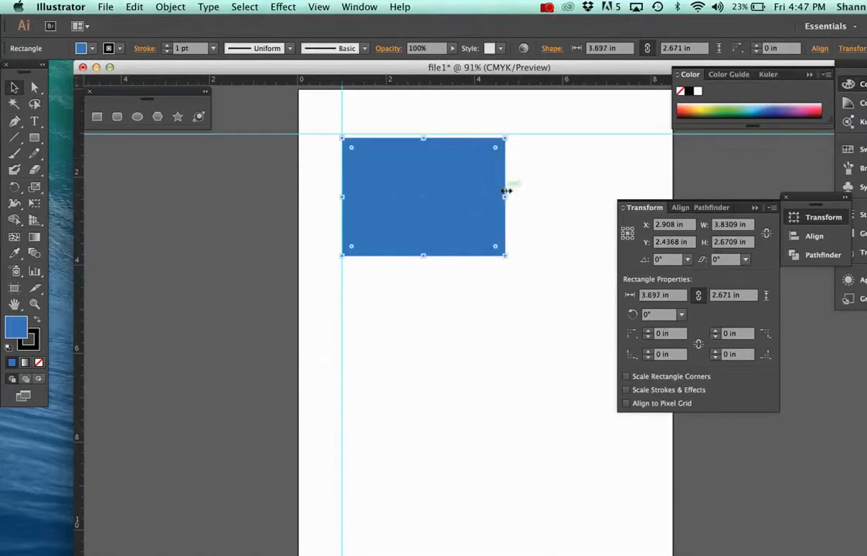
pyautogui.moveTo(424, 255)
pyautogui.mouseDown()
pyautogui.moveTo(422, 223)
pyautogui.moveTo(423, 264)
pyautogui.mouseUp()
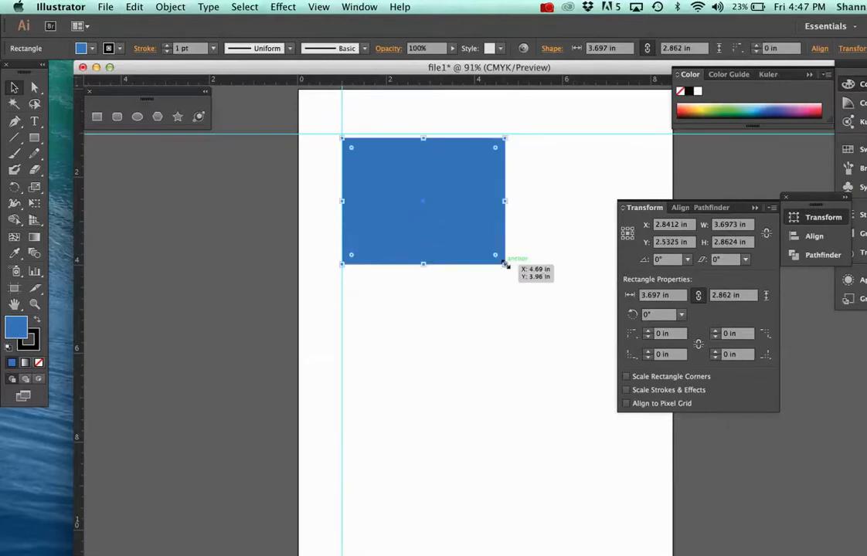
pyautogui.moveTo(506, 265); pyautogui.dragTo(486, 241)
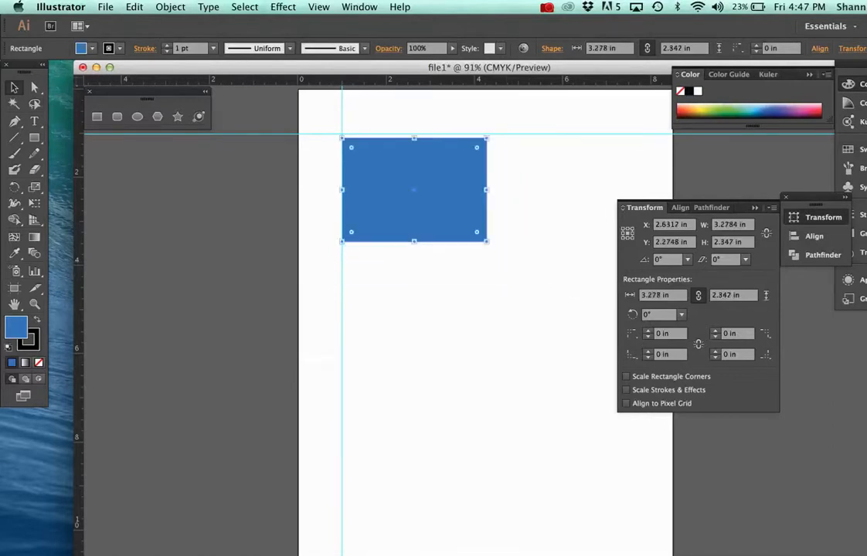
pyautogui.click(546, 8)
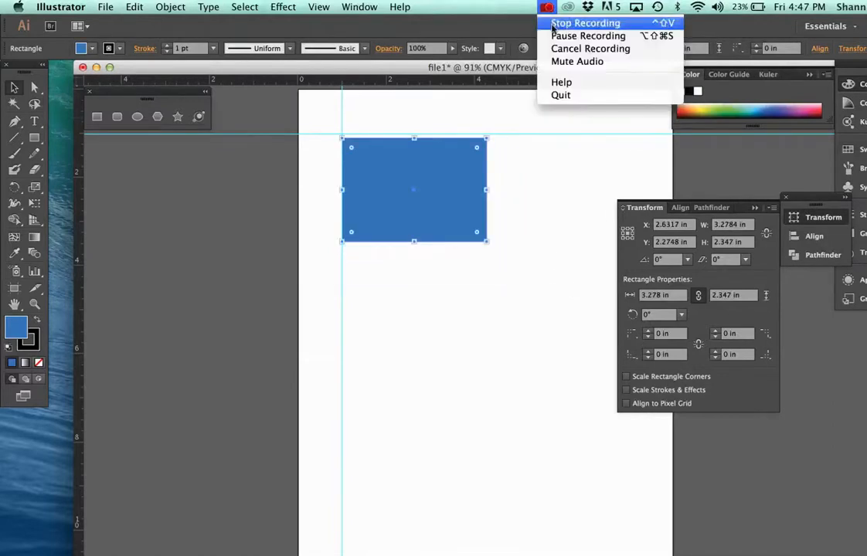
pyautogui.click(553, 38)
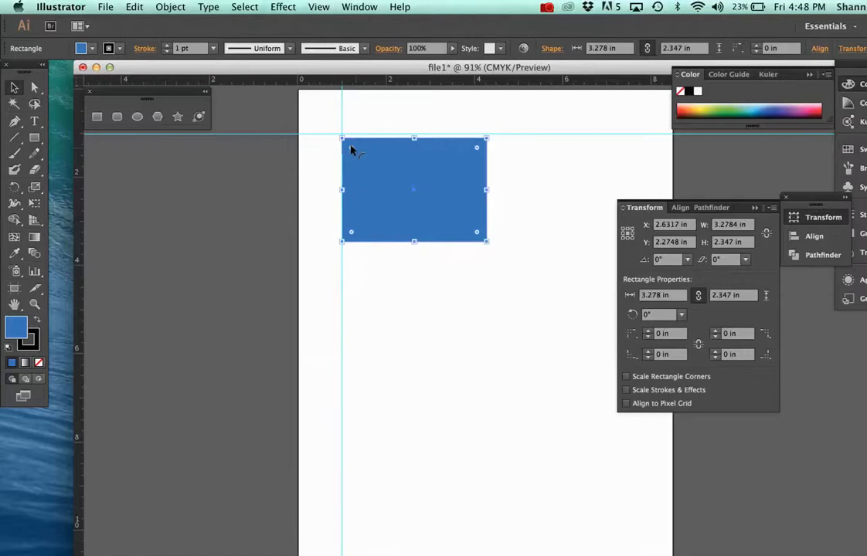
# - Round all four corners of the rectangle together, adjusting the radius to about 0.39 in, and unlink its width and height
pyautogui.moveTo(351, 149); pyautogui.dragTo(378, 177)
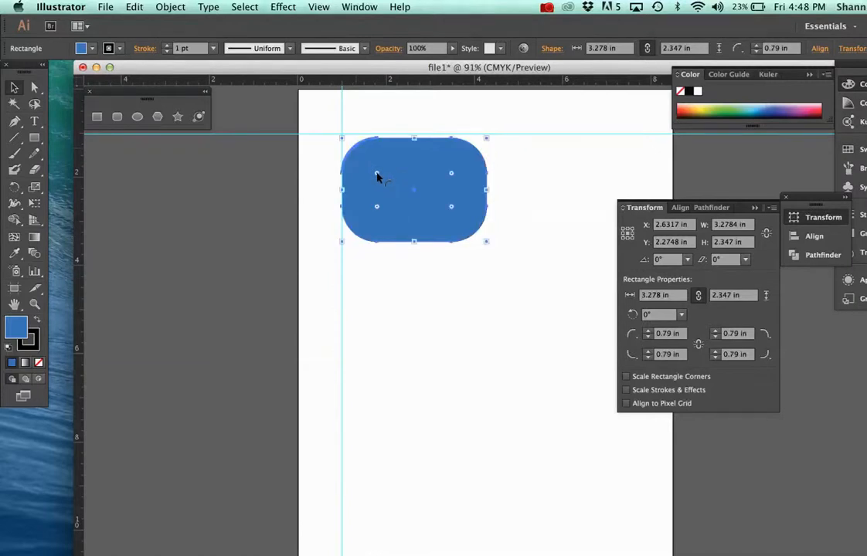
pyautogui.moveTo(377, 176); pyautogui.dragTo(358, 159)
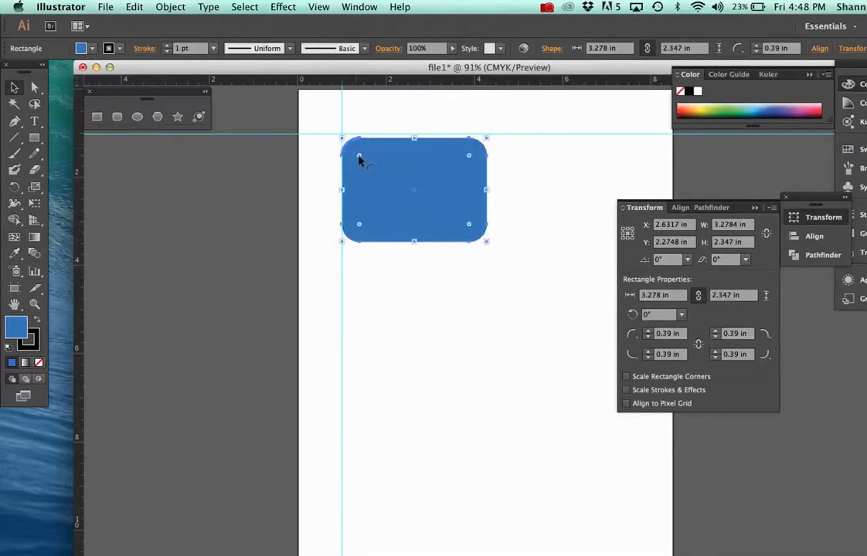
pyautogui.click(699, 297)
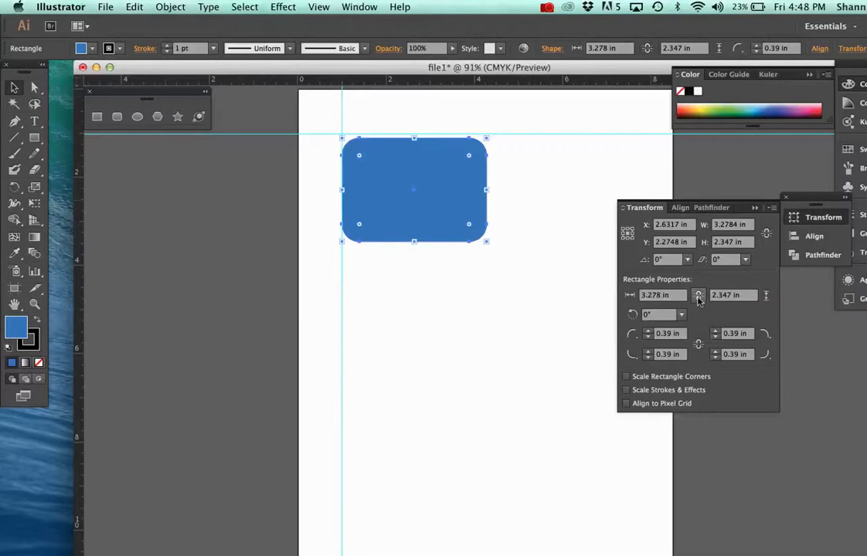
# - Use Direct Selection to round only the rectangle's upper-left corner to about 1.26 in
pyautogui.click(35, 89)
pyautogui.click(334, 130)
pyautogui.click(358, 156)
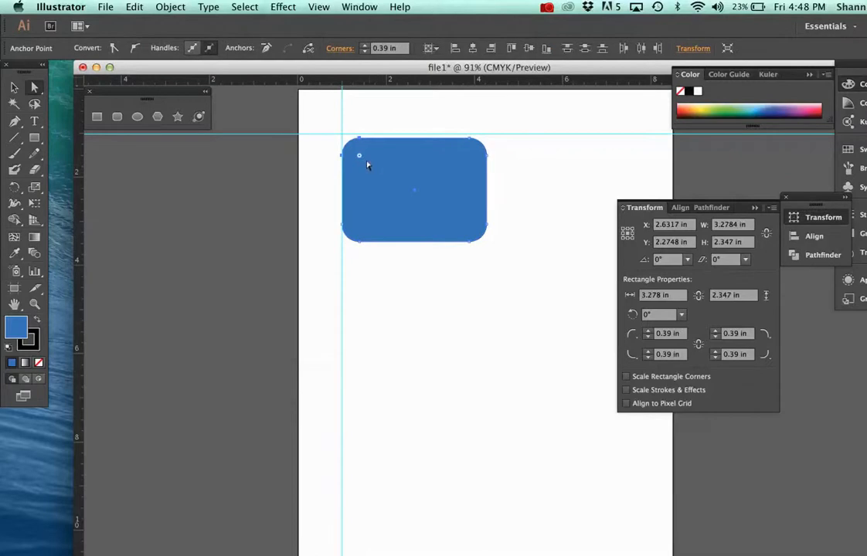
pyautogui.moveTo(359, 156); pyautogui.dragTo(394, 203)
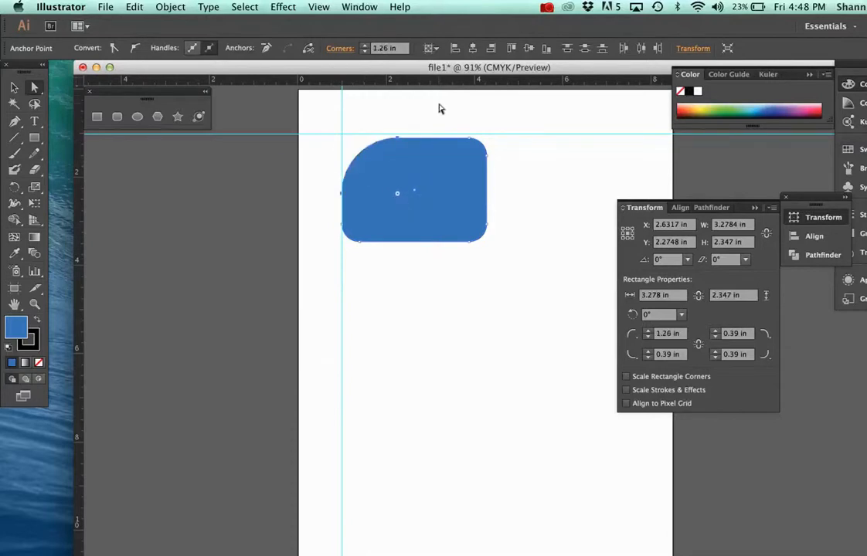
# - Undo all the corner rounding on the rectangle, back to square corners
pyautogui.press('super+z')
pyautogui.press('super+z')
pyautogui.press('super+z')
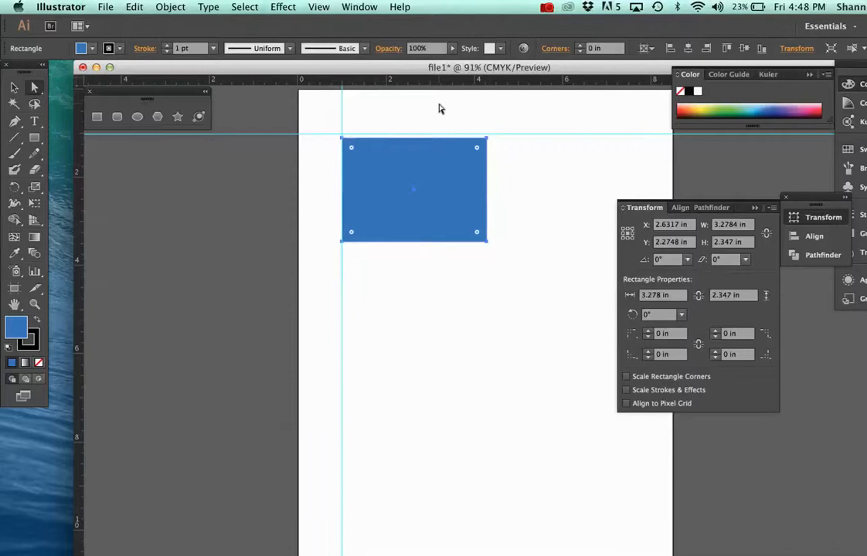
# - Directly select both left corners of the rectangle, round them together to about 0.65 in, and return to the Selection tool
pyautogui.moveTo(328, 119); pyautogui.dragTo(371, 178)
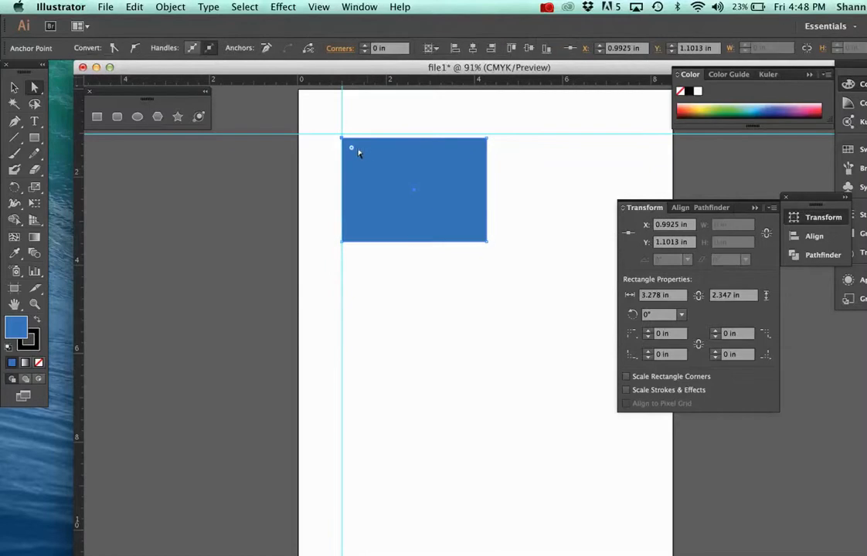
pyautogui.moveTo(319, 117); pyautogui.dragTo(387, 279)
pyautogui.click(351, 232)
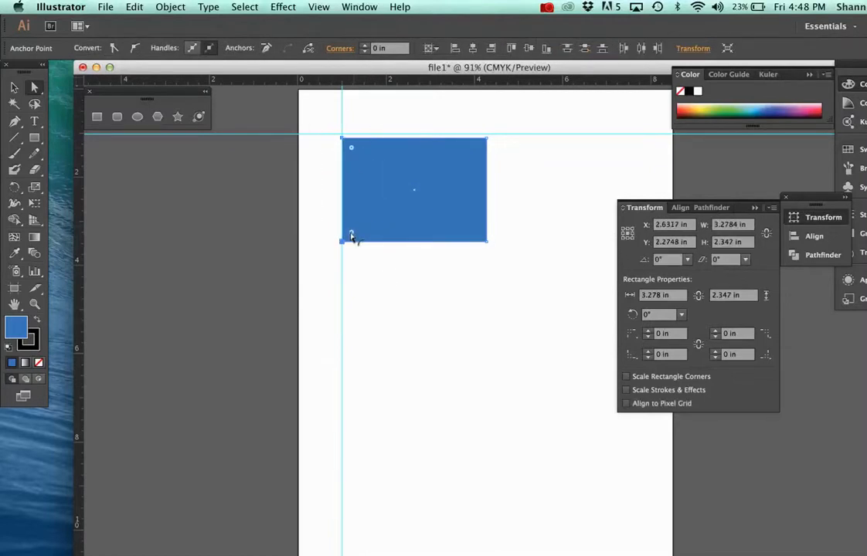
pyautogui.moveTo(351, 236); pyautogui.dragTo(379, 224)
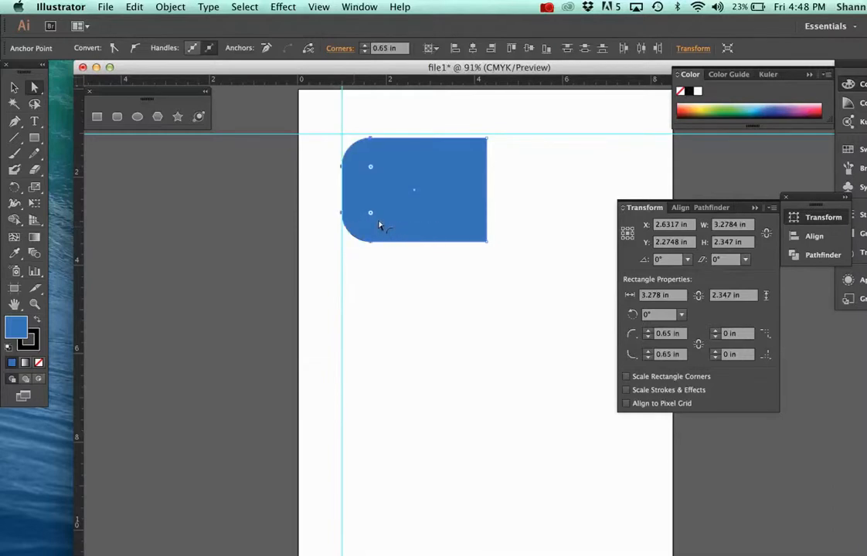
pyautogui.click(15, 88)
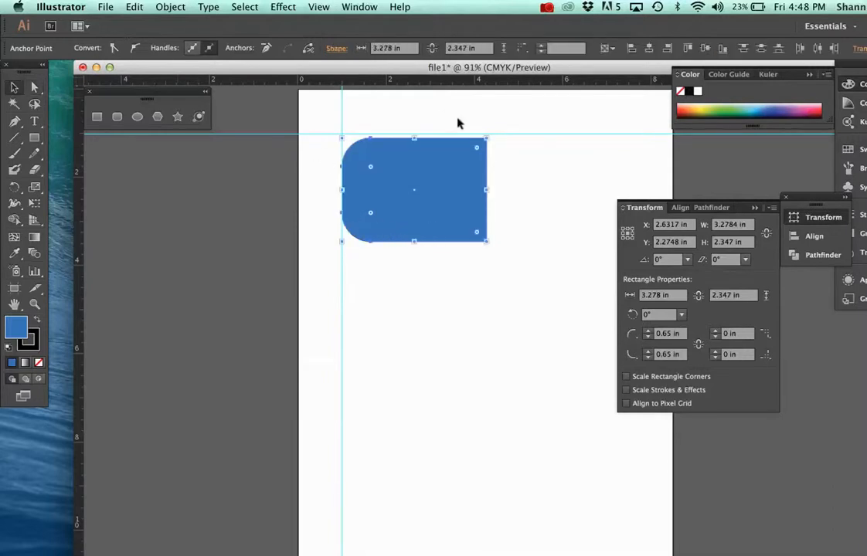
# - Delete the blue rectangle with the rounded left corners
pyautogui.click(557, 91)
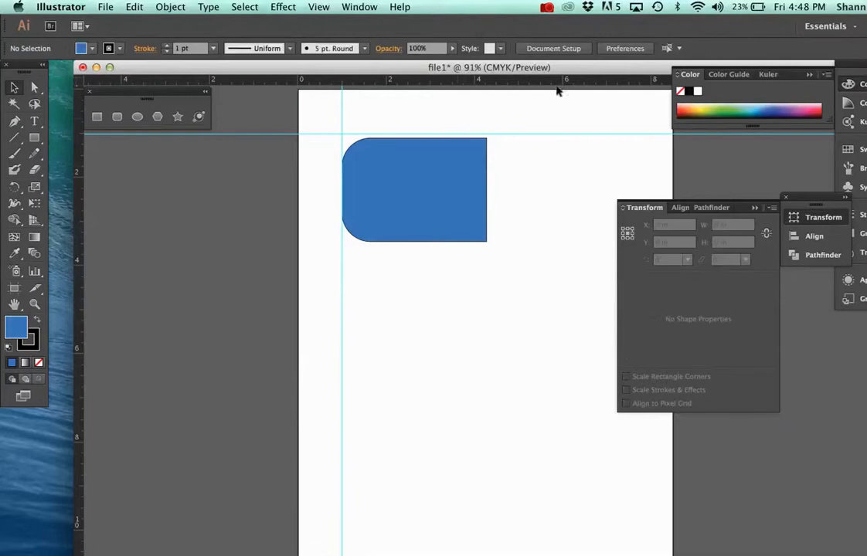
pyautogui.click(459, 184)
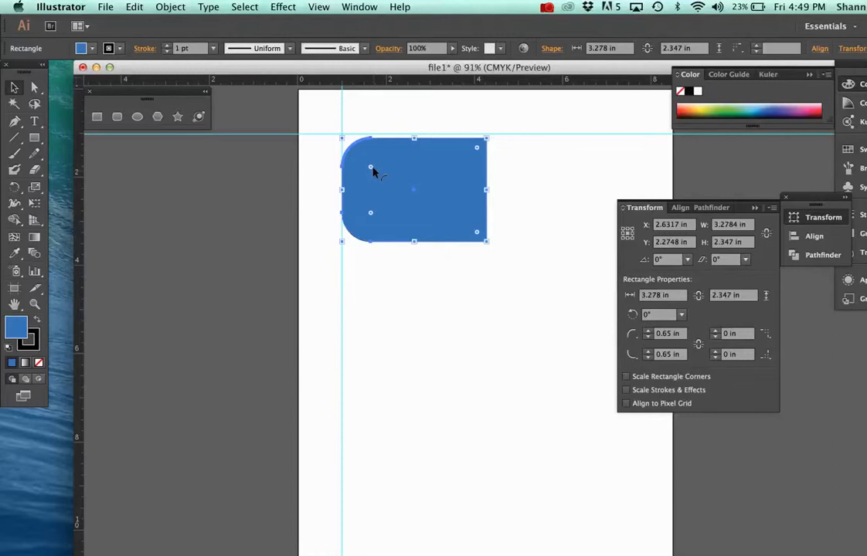
pyautogui.press('Delete')
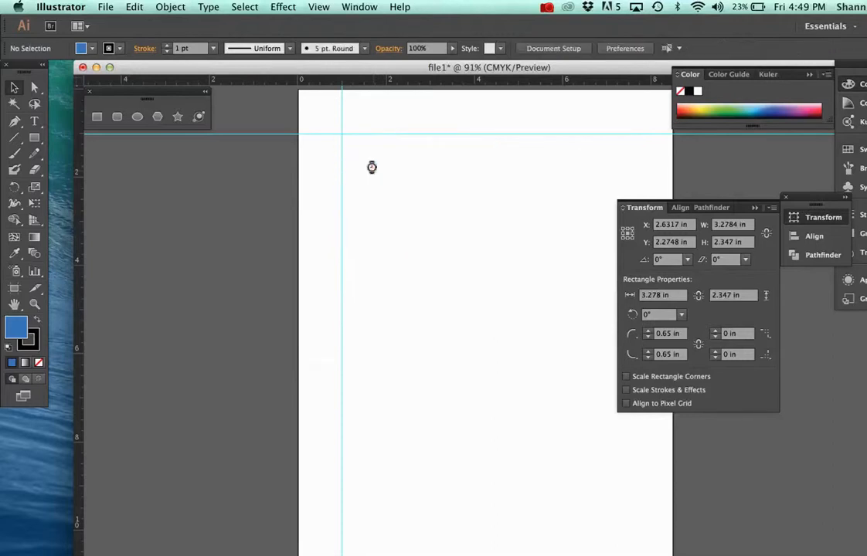
# - Begin a rounded rectangle about 4 by 2.46 in at the guide intersection, toggling its corners between square and fully rounded
pyautogui.click(120, 122)
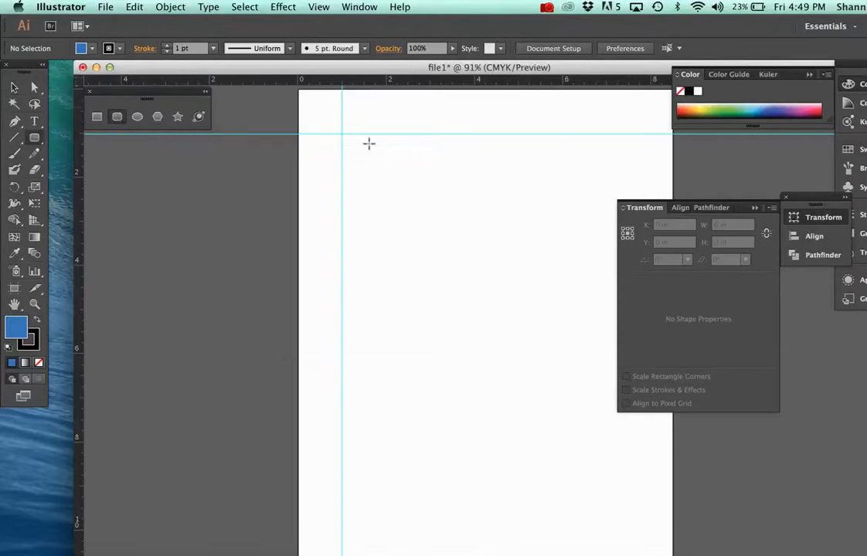
pyautogui.moveTo(346, 139); pyautogui.dragTo(519, 243)
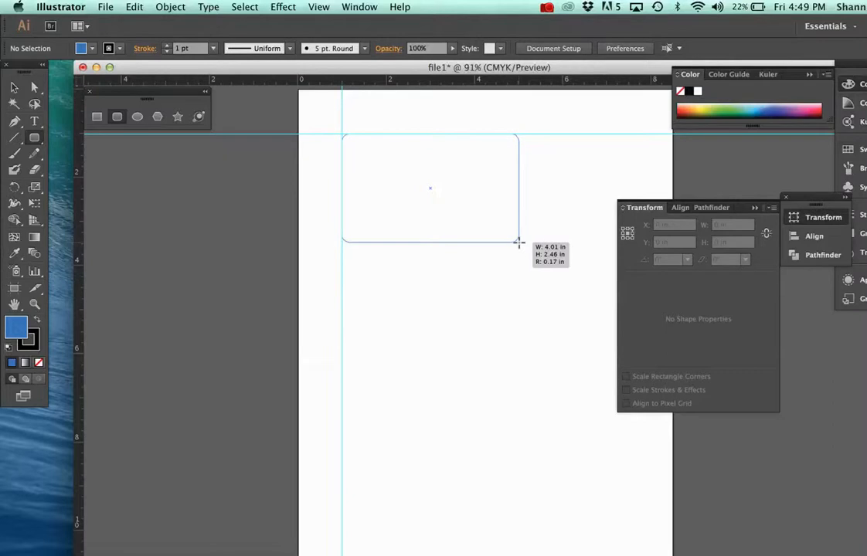
pyautogui.press('Right')
pyautogui.moveTo(518, 244); pyautogui.dragTo(517, 243)
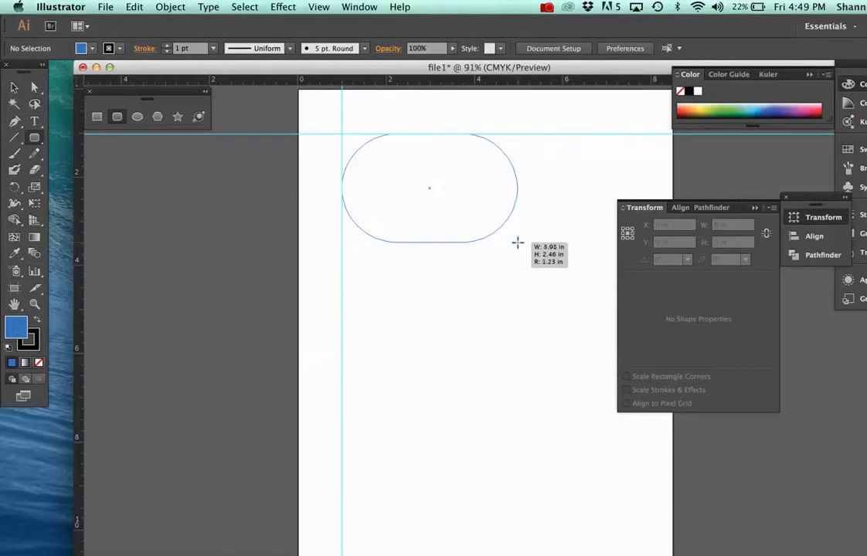
pyautogui.press('Left')
pyautogui.press('Right')
# - Enlarge the rounded rectangle while drawing it, toggle its corners, finish it with square corners, and delete it
pyautogui.moveTo(517, 243); pyautogui.dragTo(600, 364)
pyautogui.press('Left')
pyautogui.press('Right')
pyautogui.press('Right')
pyautogui.press('Left')
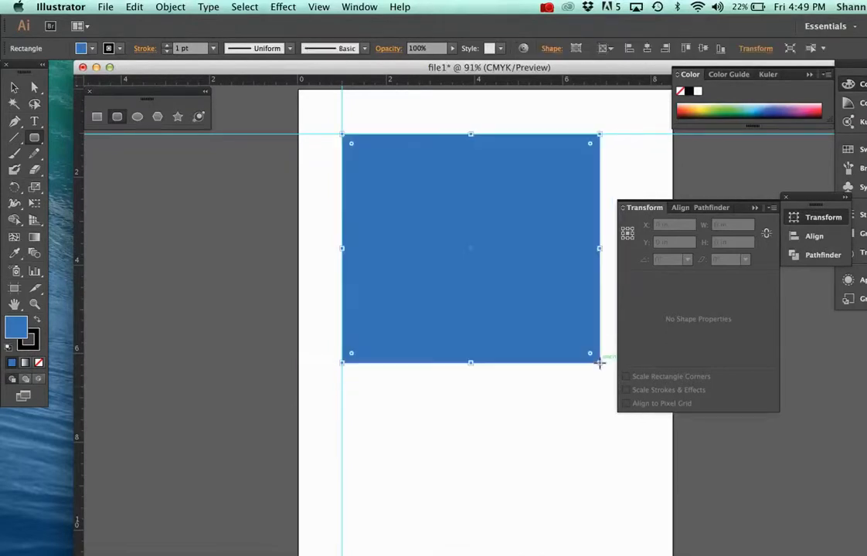
pyautogui.press('Delete')
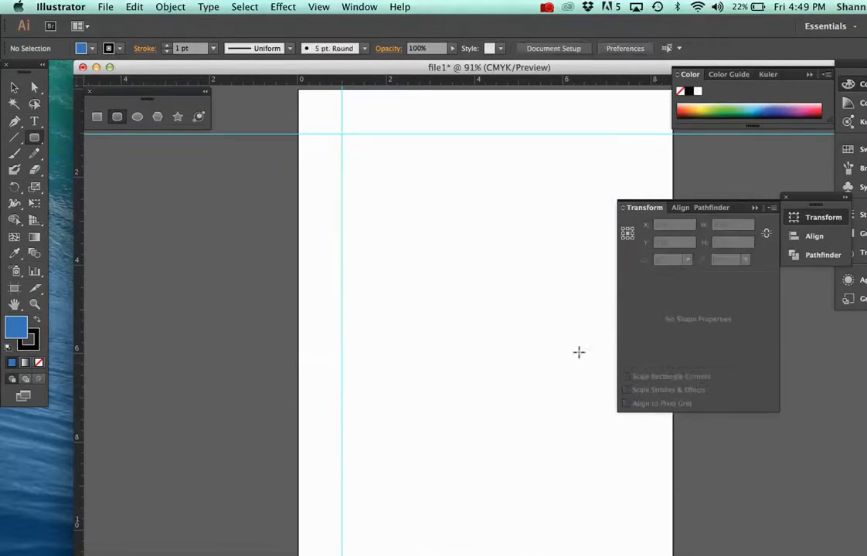
# - With the Ellipse tool, draw a circle about 5.11 in wide from the guide intersection and an ellipse about 5.94 by 2.53 in below it
pyautogui.click(136, 118)
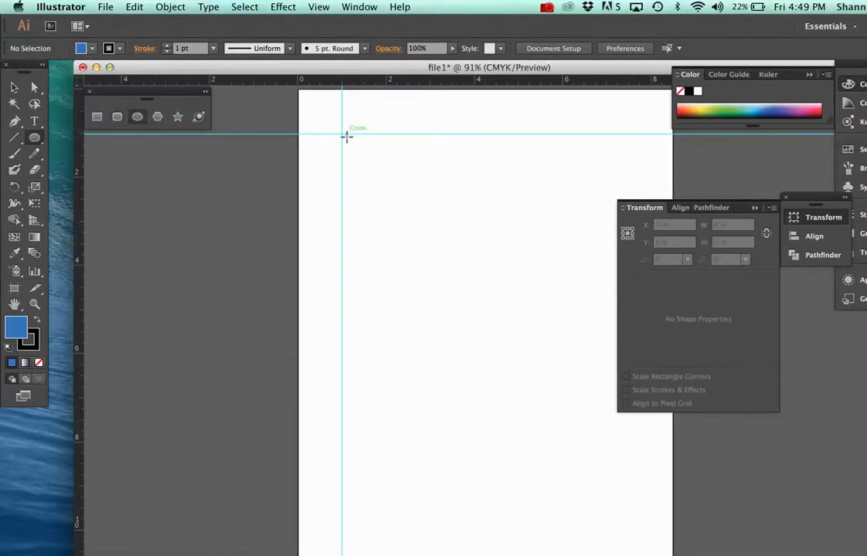
pyautogui.moveTo(344, 135); pyautogui.dragTo(496, 291)
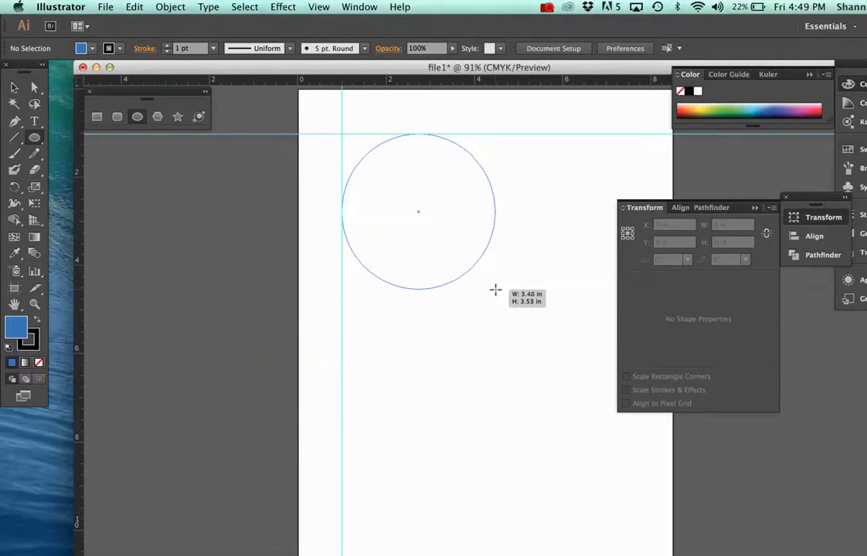
pyautogui.moveTo(495, 291); pyautogui.dragTo(548, 360)
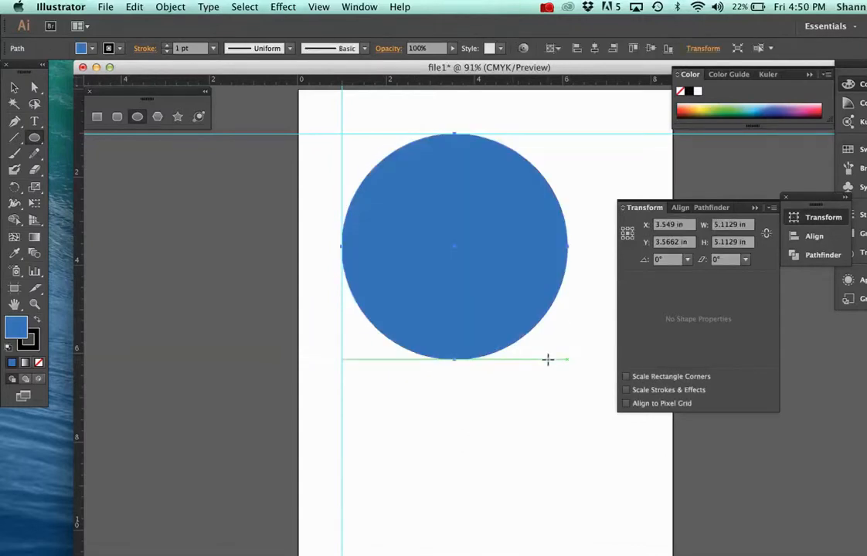
pyautogui.moveTo(343, 399); pyautogui.dragTo(603, 509)
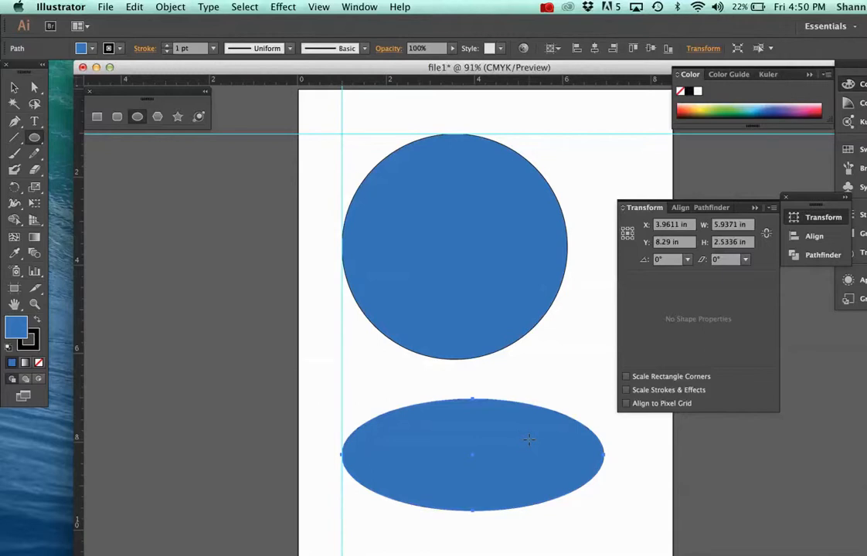
# - Select the circle and the ellipse together and delete both
pyautogui.click(14, 87)
pyautogui.press('super+a')
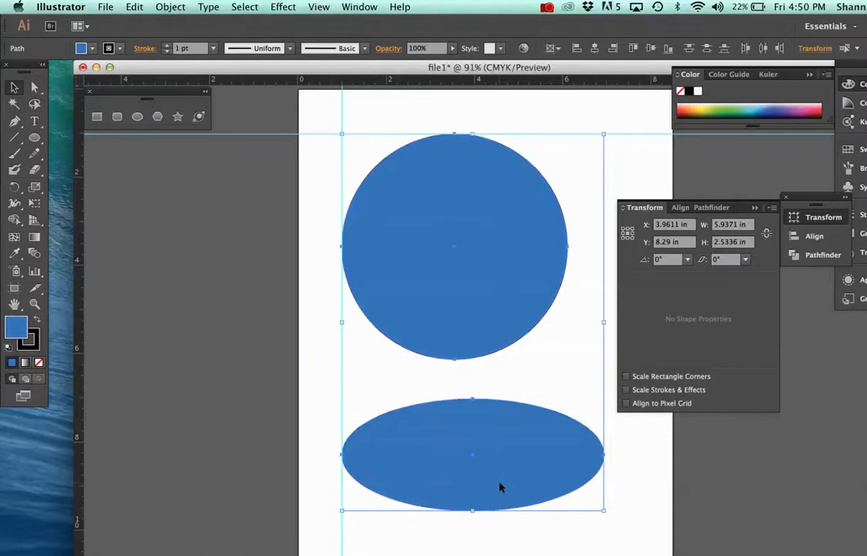
pyautogui.press('BackSpace')
# - Draw a square about 4.14 in wide from the guide intersection and delete it
pyautogui.click(96, 117)
pyautogui.moveTo(341, 133); pyautogui.dragTo(522, 317)
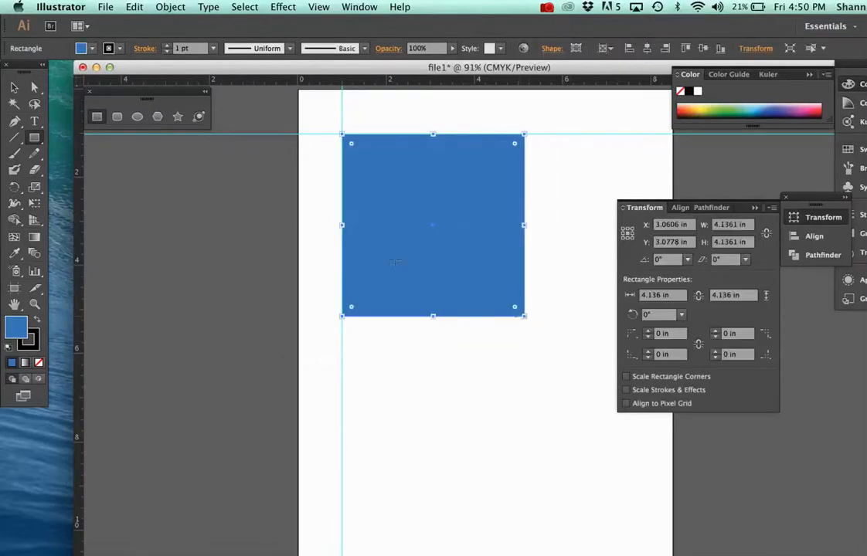
pyautogui.press('Delete')
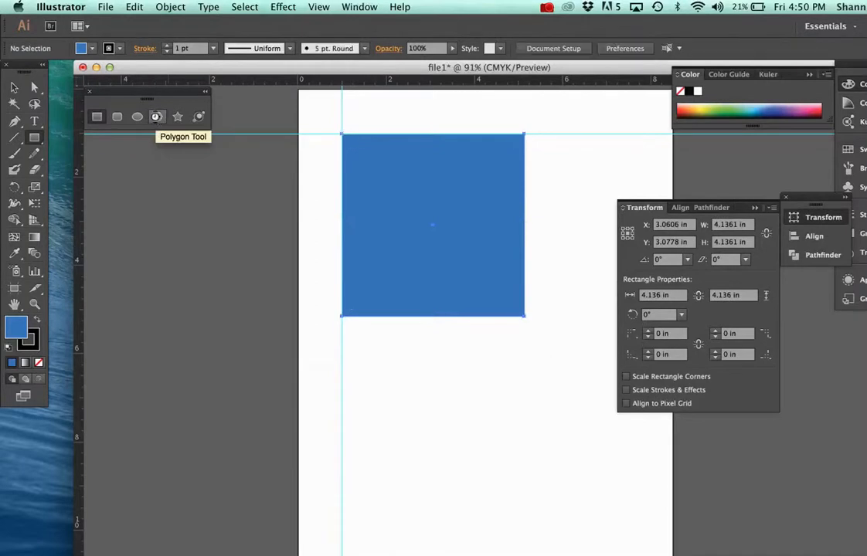
# - Begin a polygon near the page's upper-left corner and reduce its sides to an upright triangle about 2.47 by 2.14 in
pyautogui.click(158, 117)
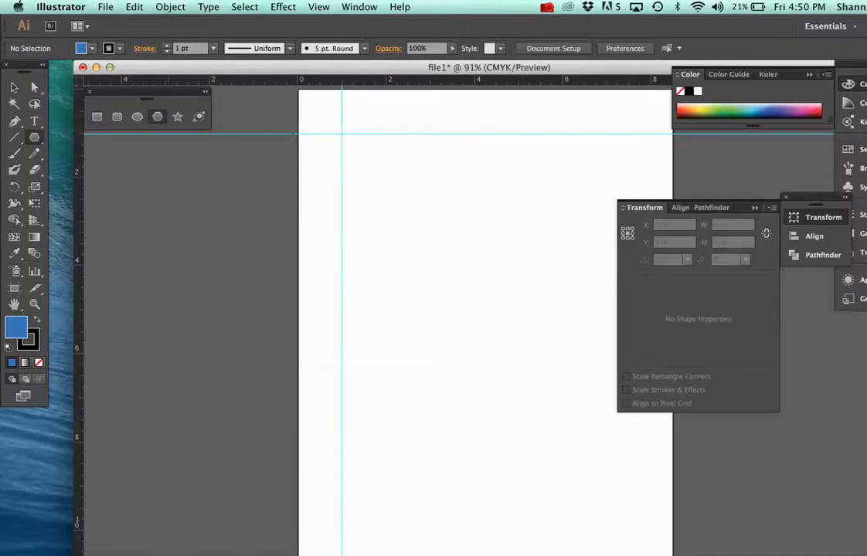
pyautogui.moveTo(374, 161); pyautogui.dragTo(376, 230)
pyautogui.press('Down')
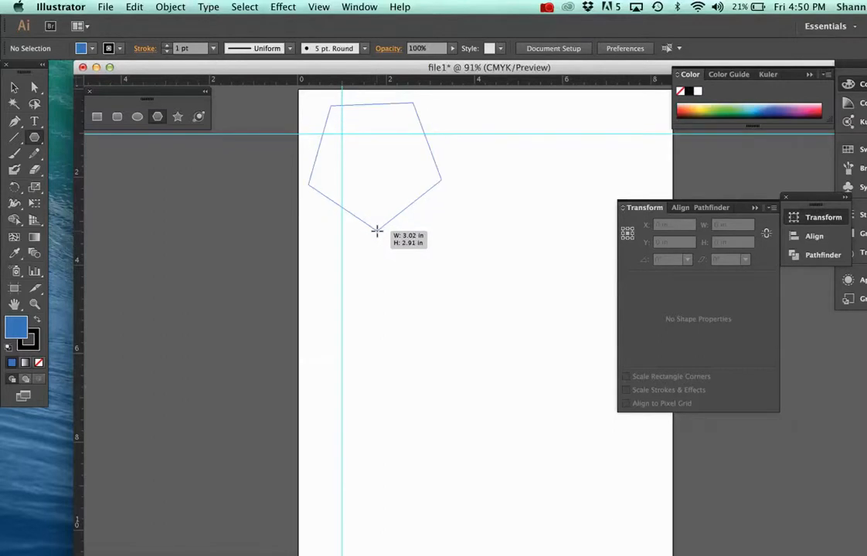
pyautogui.press('Down')
pyautogui.moveTo(376, 230); pyautogui.dragTo(320, 129)
pyautogui.press('Down')
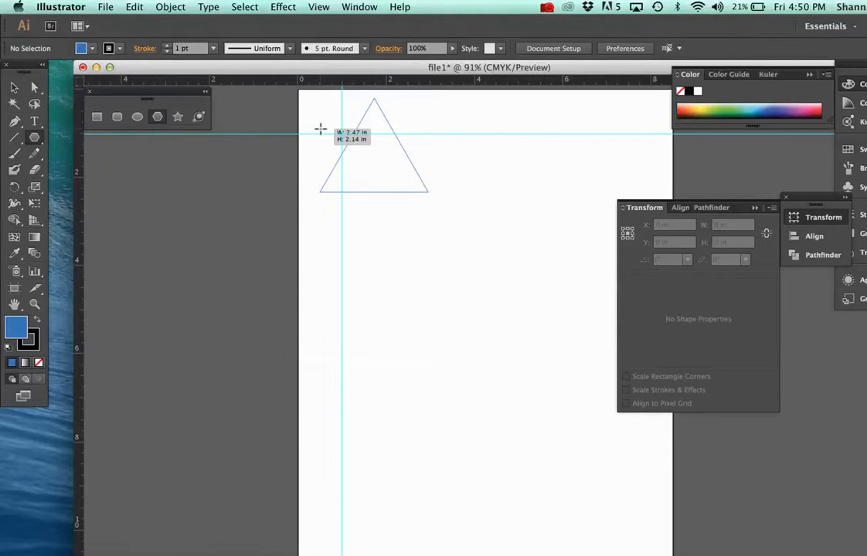
# - Increase the polygon's sides to ten, finish it at about 2.84 by 2.79 in, and delete it
pyautogui.moveTo(320, 129); pyautogui.dragTo(319, 129)
pyautogui.press('Up')
pyautogui.press('Up')
pyautogui.press('Up')
pyautogui.press('Up')
pyautogui.press('Up')
pyautogui.press('Up')
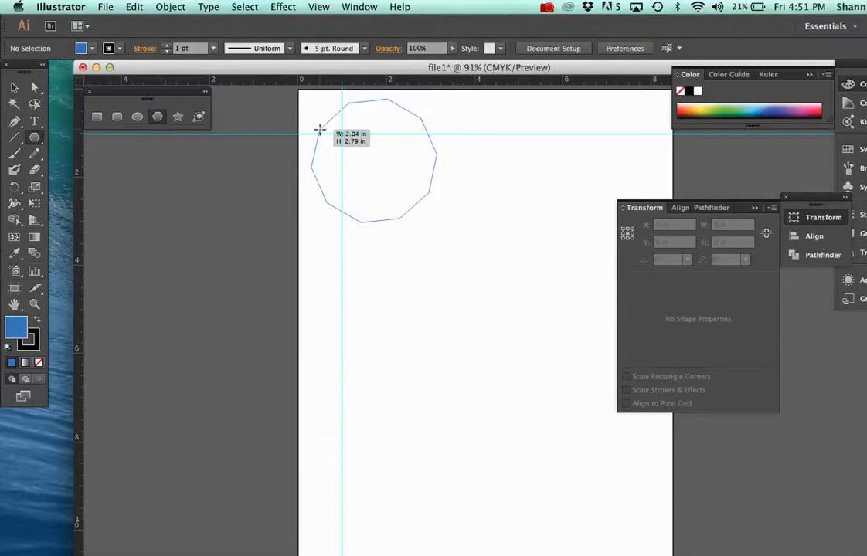
pyautogui.moveTo(319, 130); pyautogui.dragTo(319, 128)
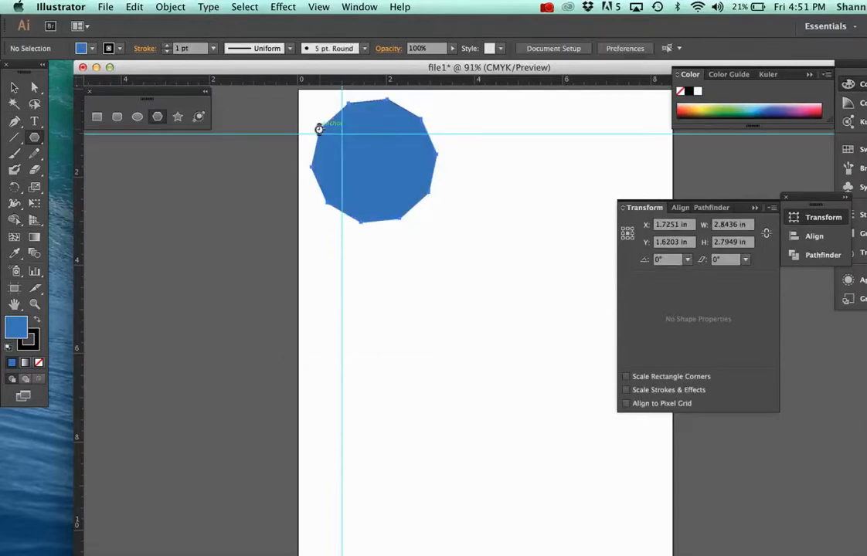
pyautogui.press('Delete')
# - Begin a five-pointed star about 2.52 by 2.46 in near the page's upper-left corner and reduce its number of points
pyautogui.click(178, 116)
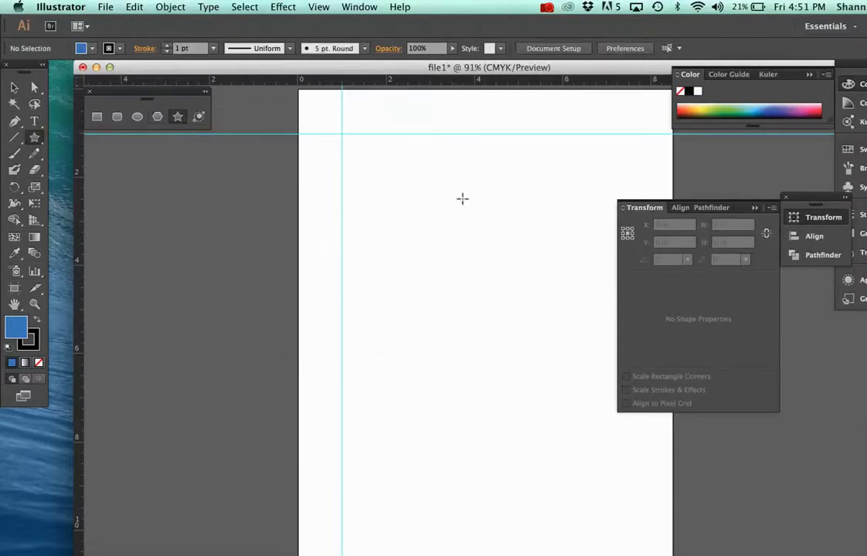
pyautogui.moveTo(356, 164); pyautogui.dragTo(387, 215)
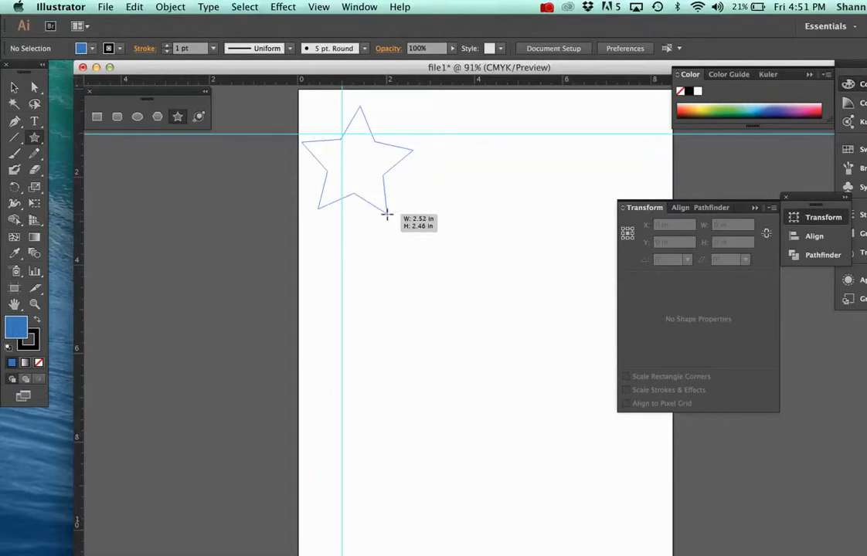
pyautogui.press('Down')
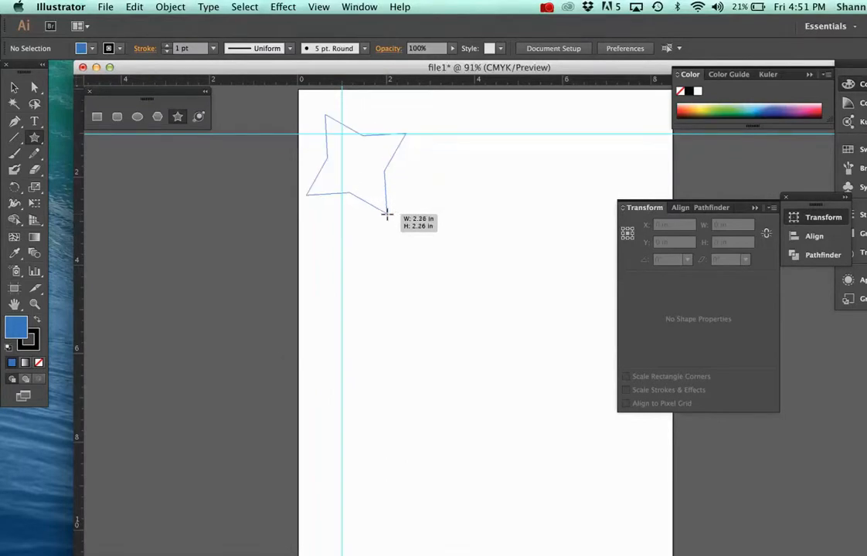
pyautogui.press('Down')
# - Add points to the star until it forms a dense burst about 2.63 in wide, and delete it
pyautogui.press('Up')
pyautogui.press('Up')
pyautogui.press('Up')
pyautogui.press('Up')
pyautogui.press('Up')
pyautogui.press('Up')
pyautogui.press('Up')
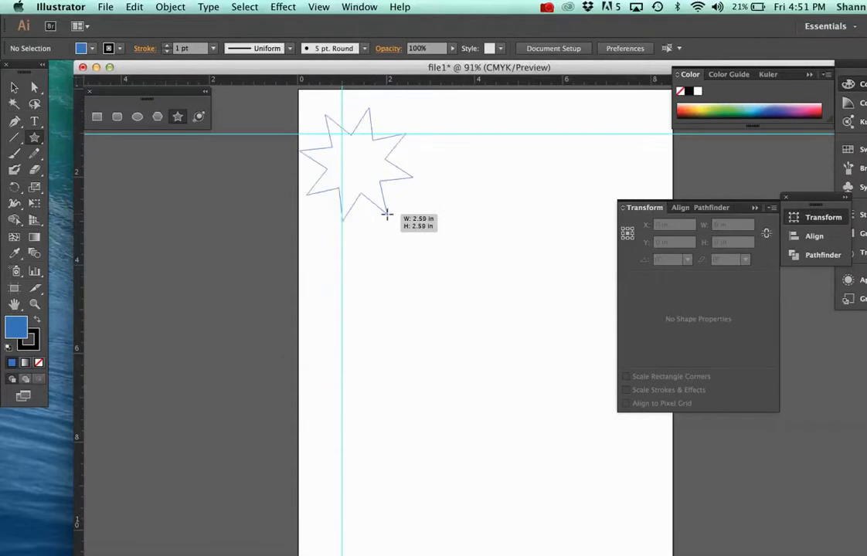
pyautogui.press('Up')
pyautogui.press('Up')
pyautogui.press('Up')
pyautogui.press('Up')
pyautogui.press('Up')
pyautogui.press('Up')
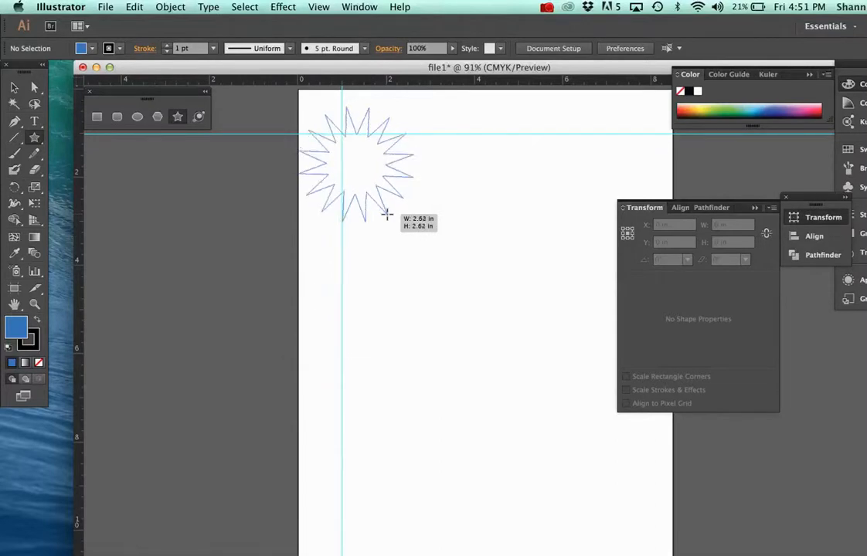
pyautogui.press('Up')
pyautogui.press('Up')
pyautogui.press('Up')
pyautogui.press('Up')
pyautogui.press('Up')
pyautogui.press('Up')
pyautogui.press('Up')
pyautogui.press('Up')
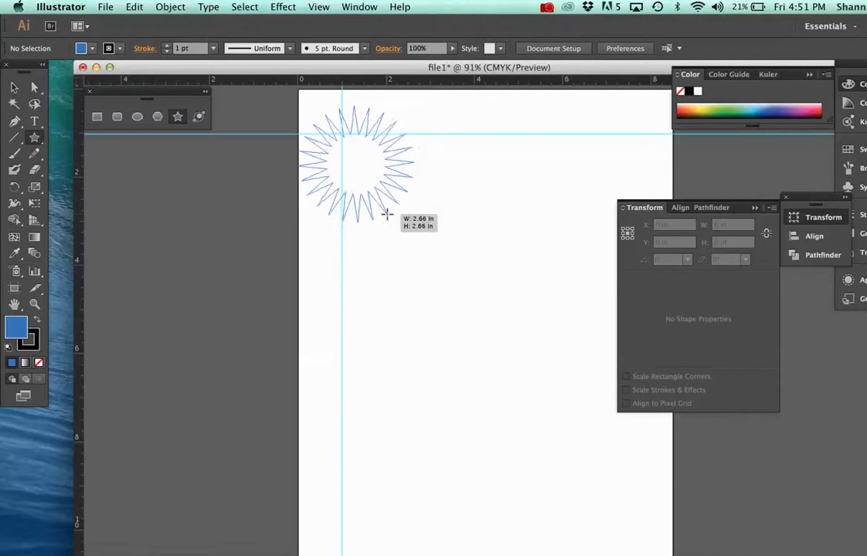
pyautogui.press('Up')
pyautogui.press('Up')
pyautogui.moveTo(387, 214); pyautogui.dragTo(390, 211)
pyautogui.press('Delete')
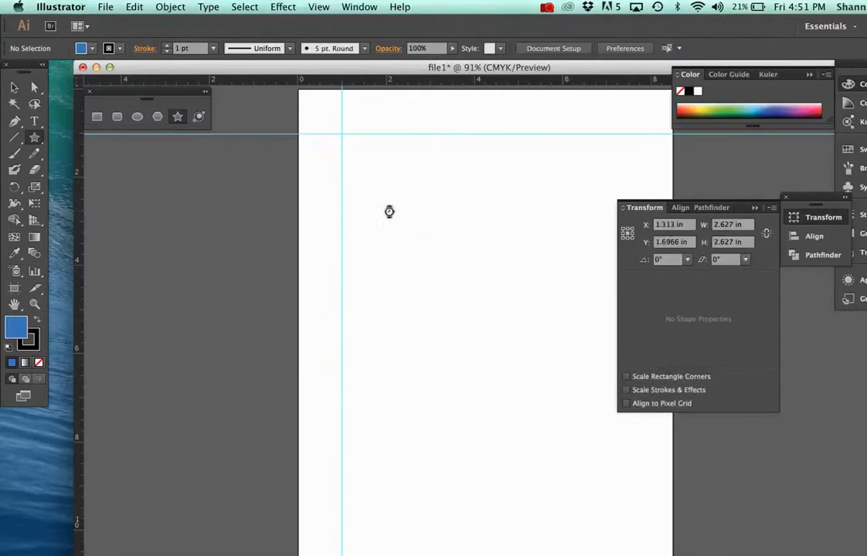
# - Draw a lens flare about 9.53 in wide near the page's upper-right corner, and delete it
pyautogui.click(201, 121)
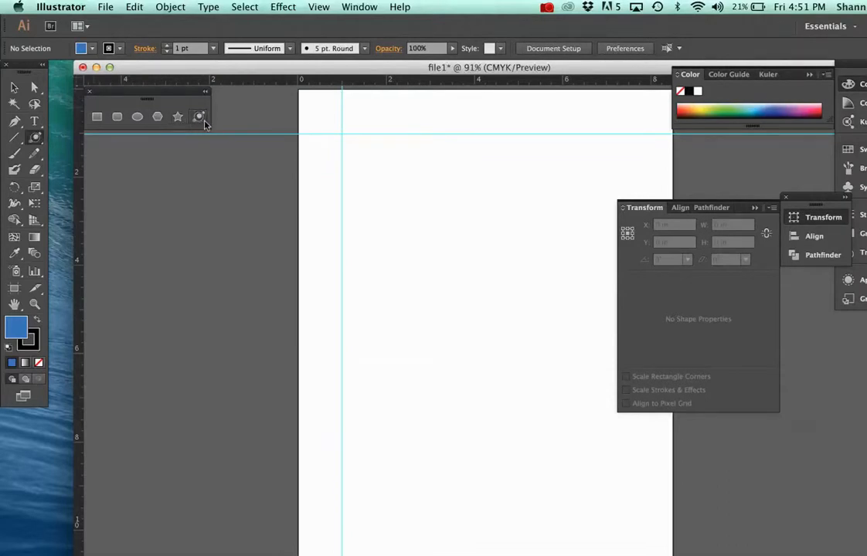
pyautogui.moveTo(568, 174); pyautogui.dragTo(537, 213)
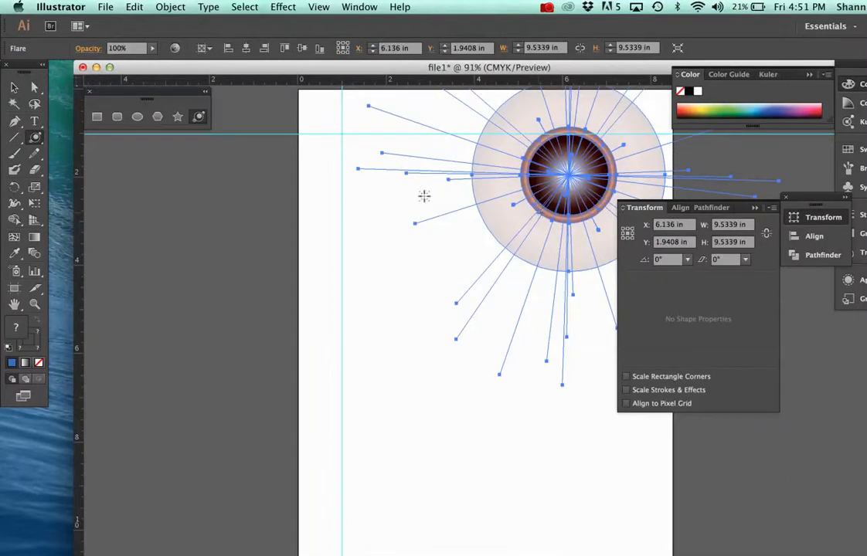
pyautogui.click(14, 87)
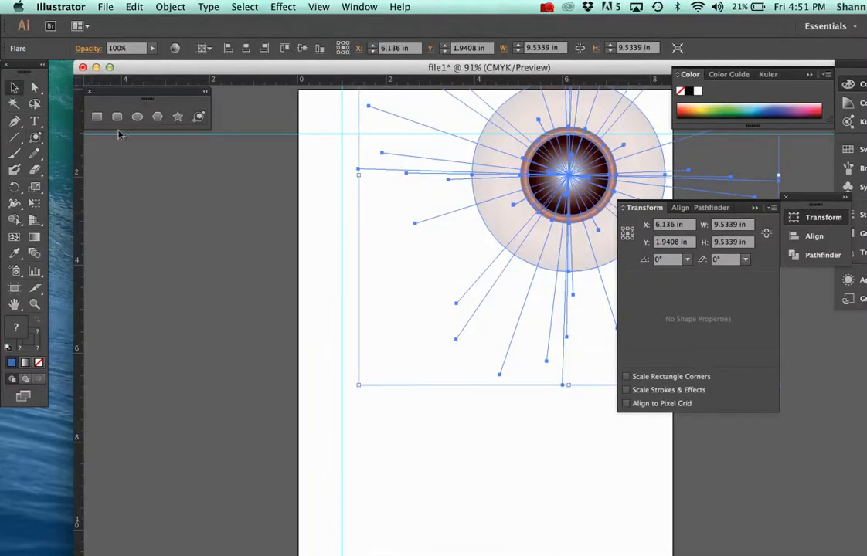
pyautogui.click(330, 224)
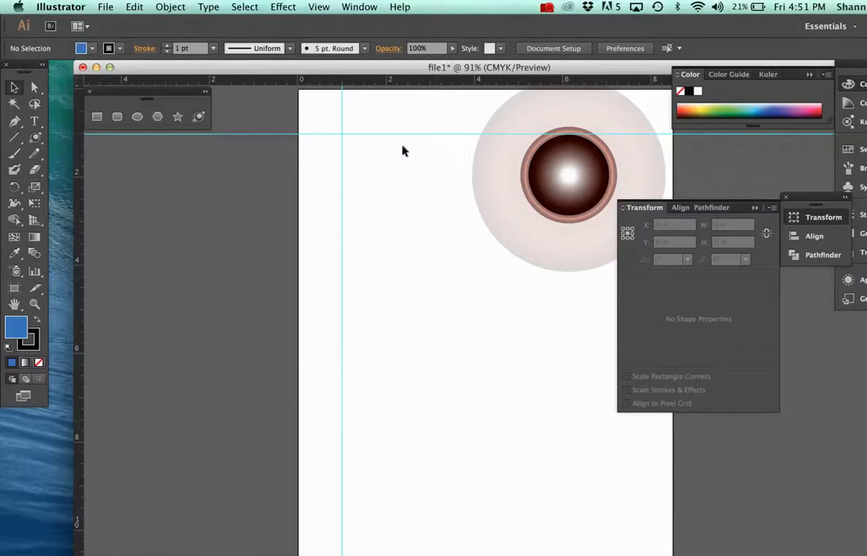
pyautogui.moveTo(287, 178); pyautogui.dragTo(625, 275)
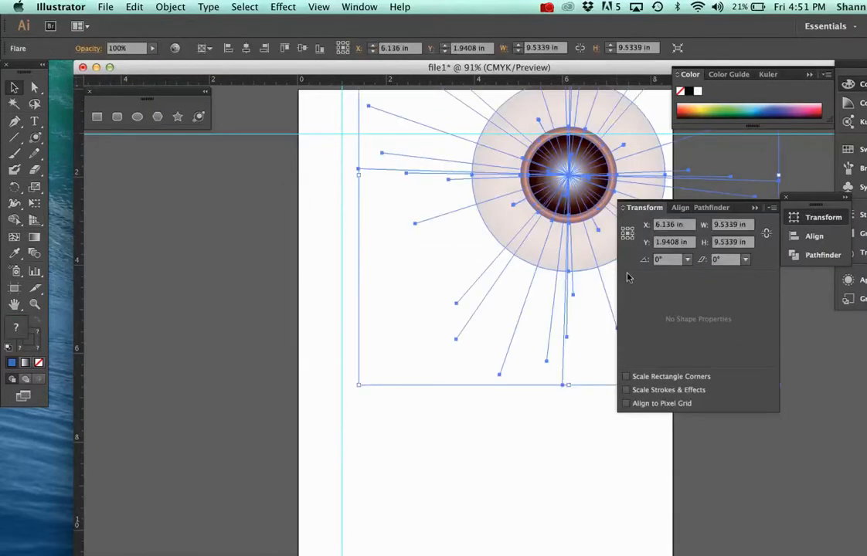
pyautogui.press('Delete')
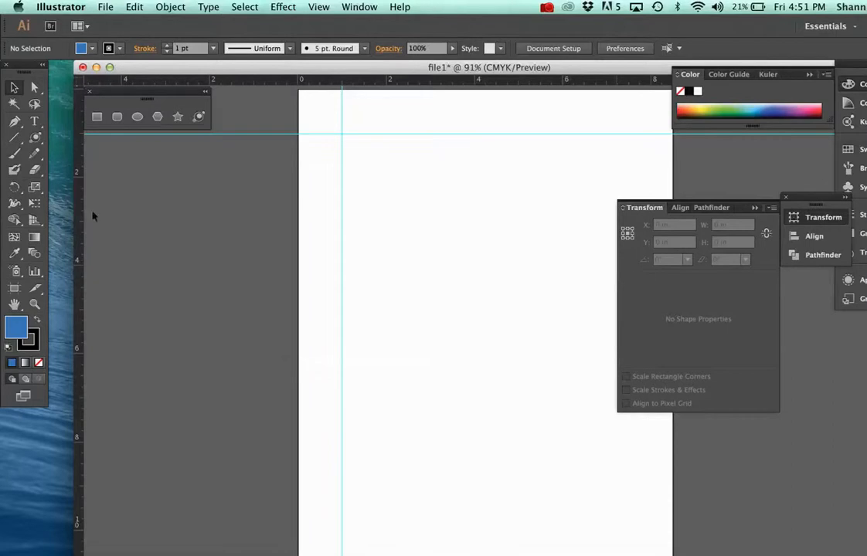
# - Add the point text "I am your teacher." just below the intersection of the guides
pyautogui.moveTo(34, 121); pyautogui.dragTo(72, 116)
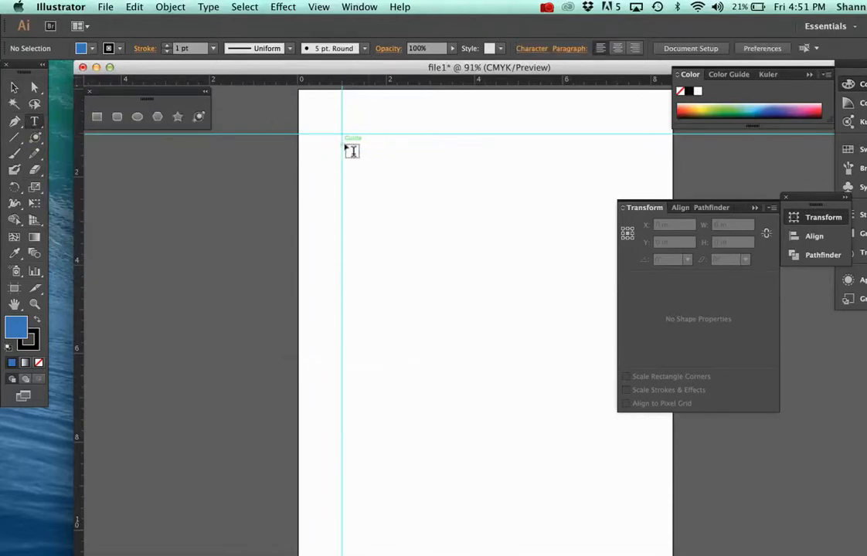
pyautogui.click(351, 151)
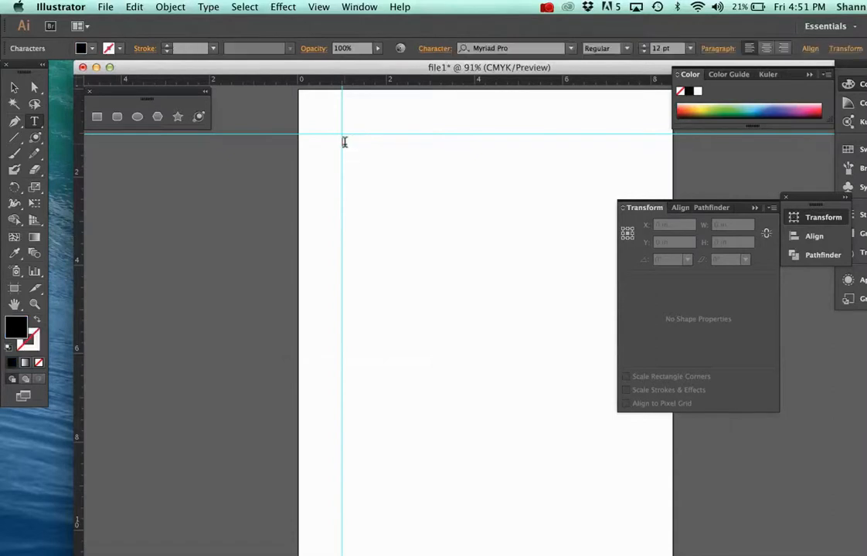
pyautogui.write('I am your teacher.')
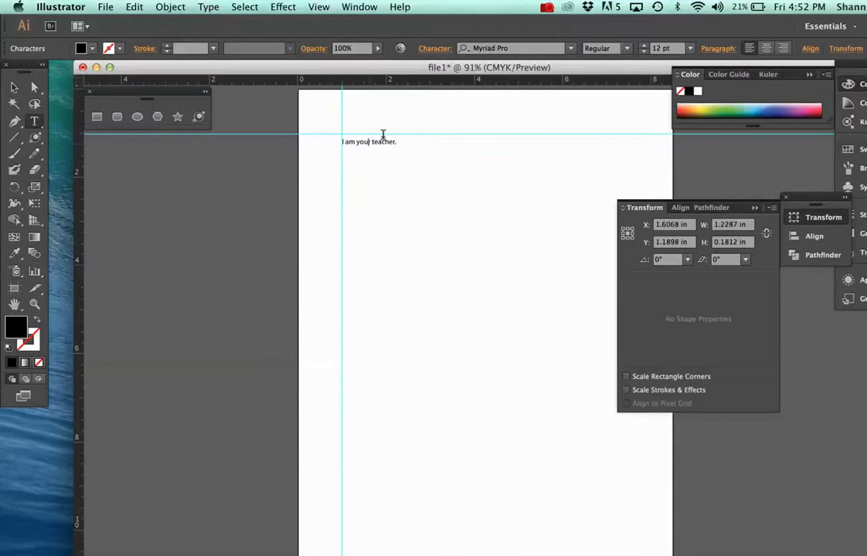
# - Copy the sentence and paste it repeatedly to make two sentences on the first line and seven on the second
pyautogui.moveTo(404, 138); pyautogui.dragTo(367, 138)
pyautogui.press('super+a')
pyautogui.press('super+c')
pyautogui.click(396, 142)
pyautogui.press('super+v')
pyautogui.press('super+v')
pyautogui.press('super+v')
pyautogui.press('super+v')
pyautogui.press('super+v')
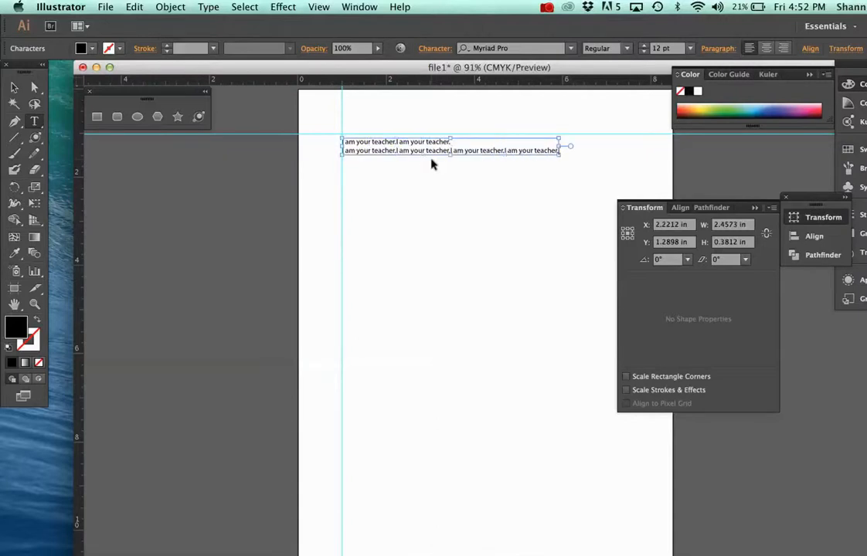
pyautogui.press('super+v')
pyautogui.press('super+v')
pyautogui.press('super+v')
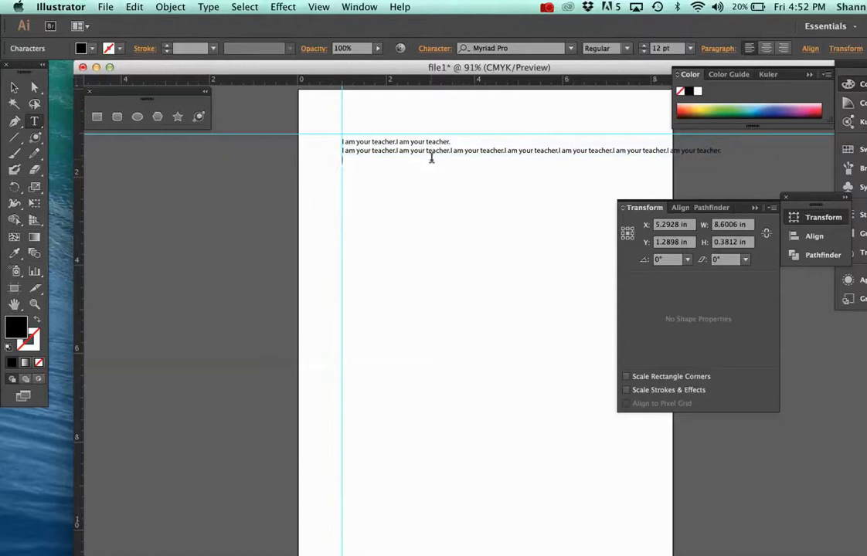
# - Add a third line made of seven pasted copies of the sentence
pyautogui.press('Return')
pyautogui.press('super+v')
pyautogui.press('super+v')
pyautogui.press('super+v')
pyautogui.press('super+v')
pyautogui.press('super+v')
pyautogui.press('super+v')
pyautogui.press('super+v')
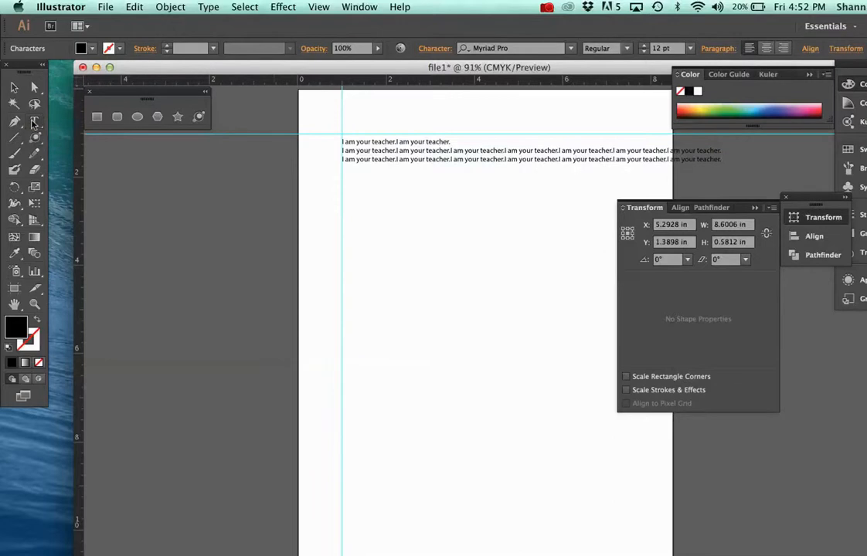
# - Tear off the type tools as a floating palette and place it just below the shape tools palette
pyautogui.click(34, 122)
pyautogui.moveTo(34, 122); pyautogui.dragTo(200, 151)
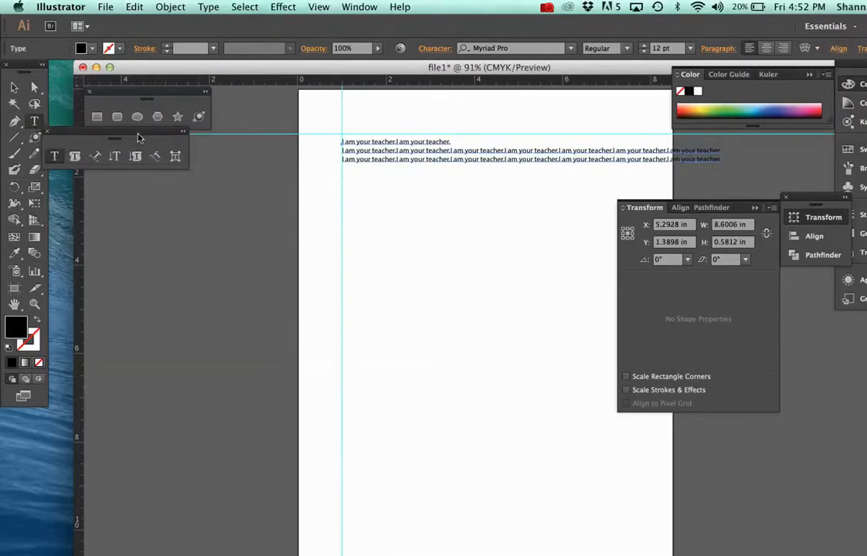
pyautogui.moveTo(138, 136); pyautogui.dragTo(187, 143)
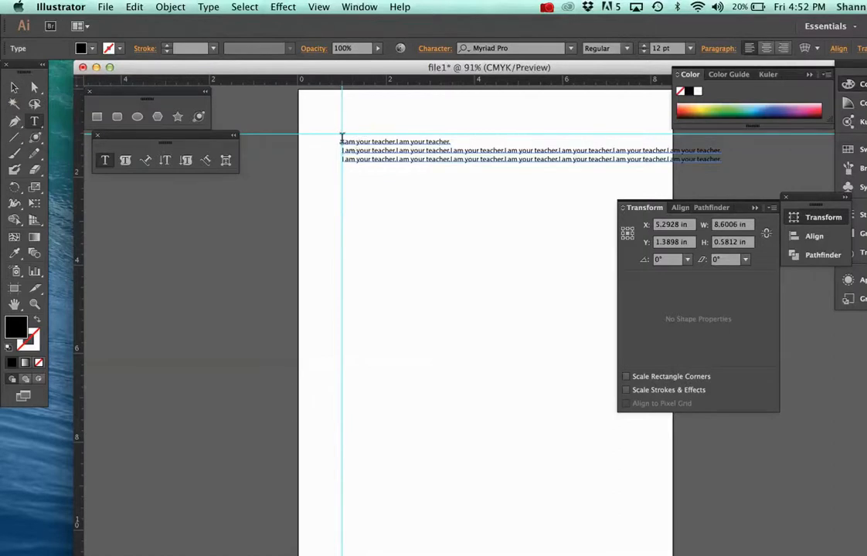
# - Select all three lines of text for copying, and draw a rectangle about 4.91 by 6.55 in below them
pyautogui.moveTo(342, 142); pyautogui.dragTo(349, 106)
pyautogui.click(740, 152)
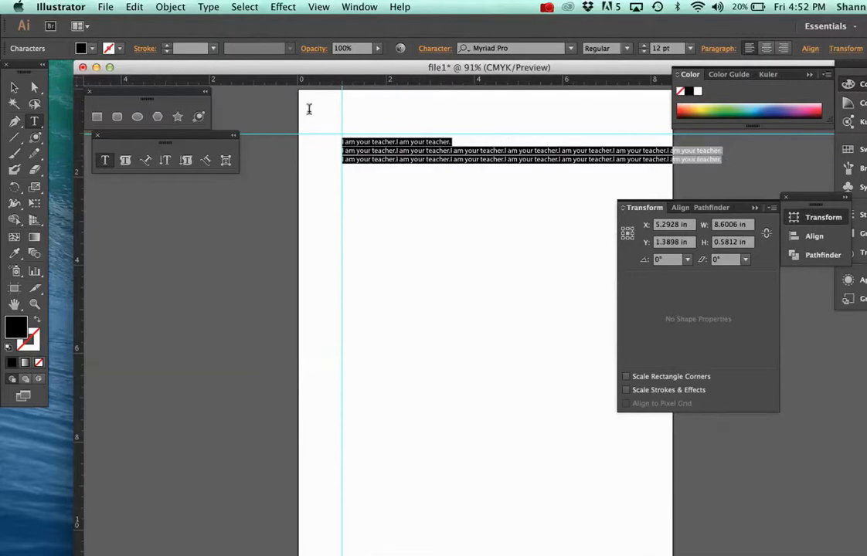
pyautogui.click(97, 117)
pyautogui.moveTo(368, 201); pyautogui.dragTo(585, 490)
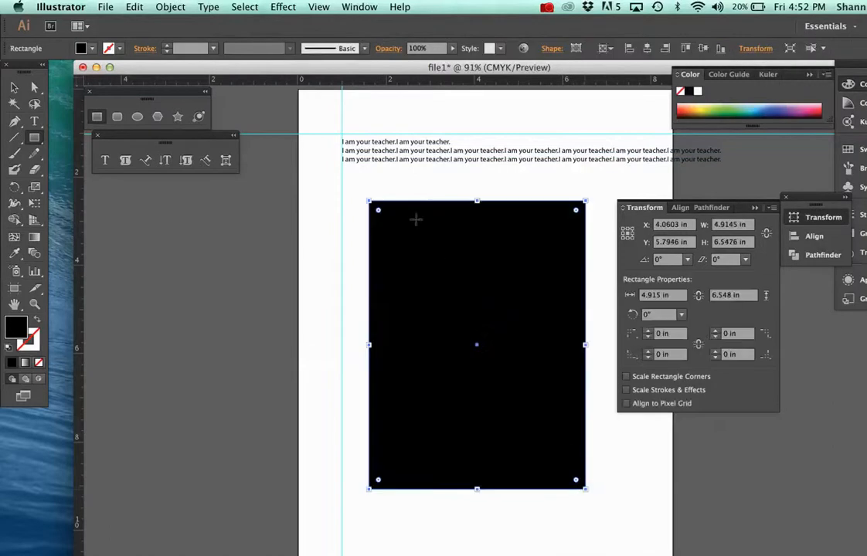
# - Turn the rectangle into a text area and paste the copied lines into it several times
pyautogui.click(105, 161)
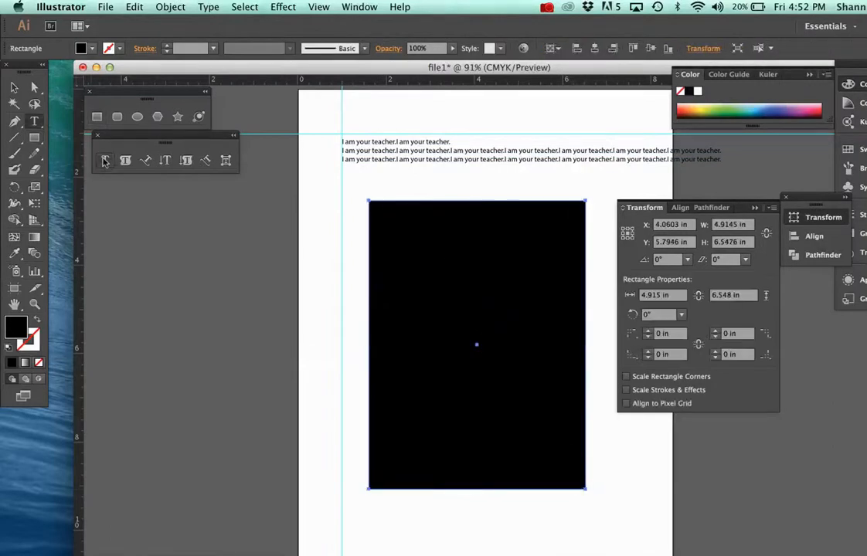
pyautogui.click(377, 224)
pyautogui.press('super')
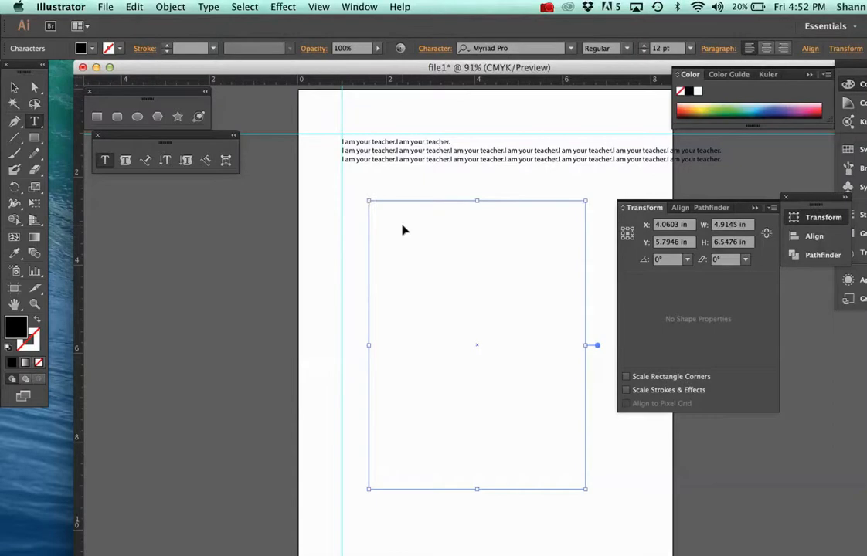
pyautogui.write('I am your teacher.I am your teacher. I am your teacher.I am your teacher.I am your teacher.I am your teacher.I am your teacher.I am your teacher. I am your teacher.I am your teacher.I am your teacher.I am your teacher.I am your teacher.I am your teacher.')
pyautogui.press('super+v')
pyautogui.press('super+v')
pyautogui.press('super+v')
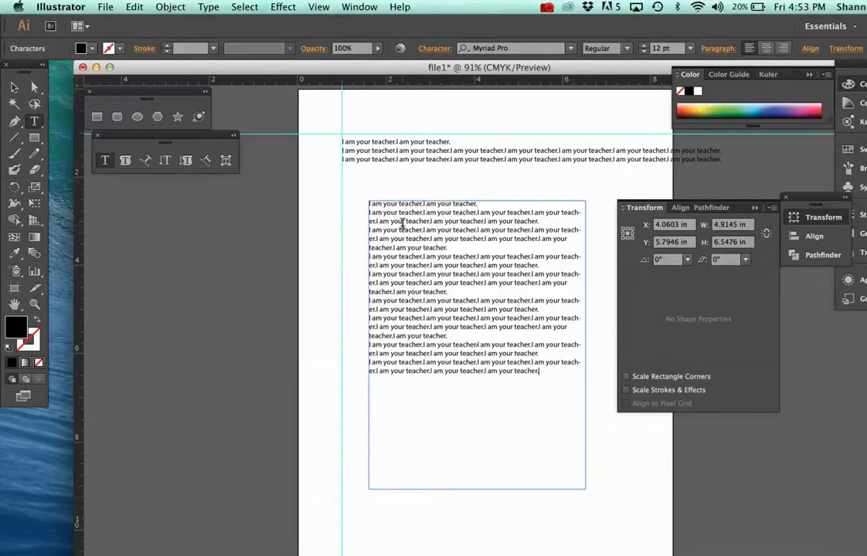
# - Narrow the text area to about 3.40 in wide from its right edge, and delete it
pyautogui.click(15, 89)
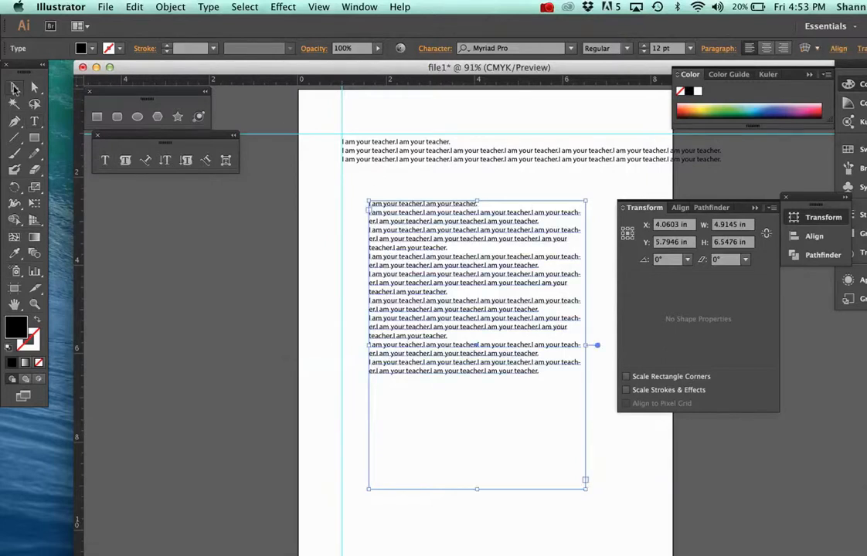
pyautogui.click(344, 340)
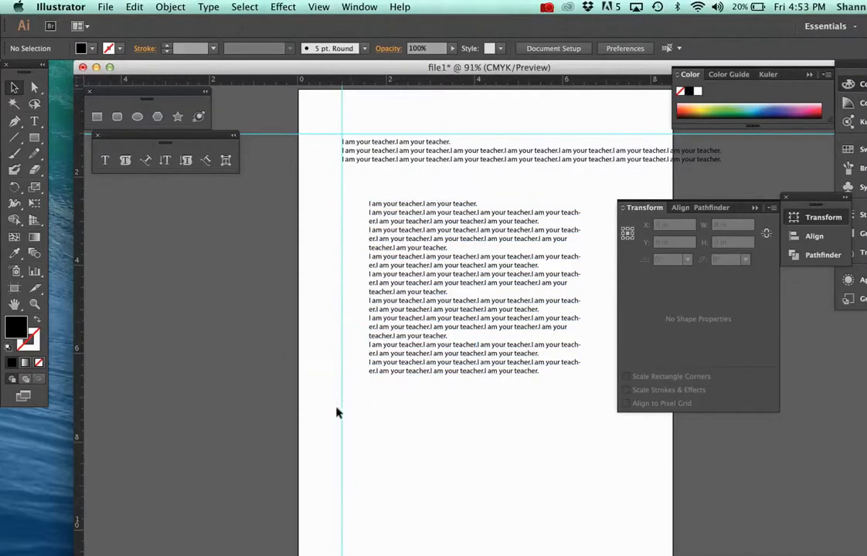
pyautogui.moveTo(338, 418); pyautogui.dragTo(427, 458)
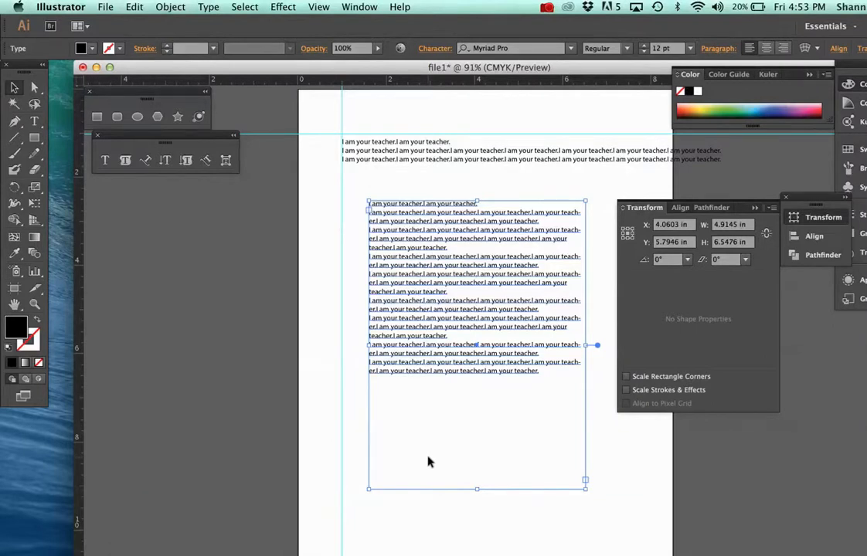
pyautogui.moveTo(588, 345); pyautogui.dragTo(521, 347)
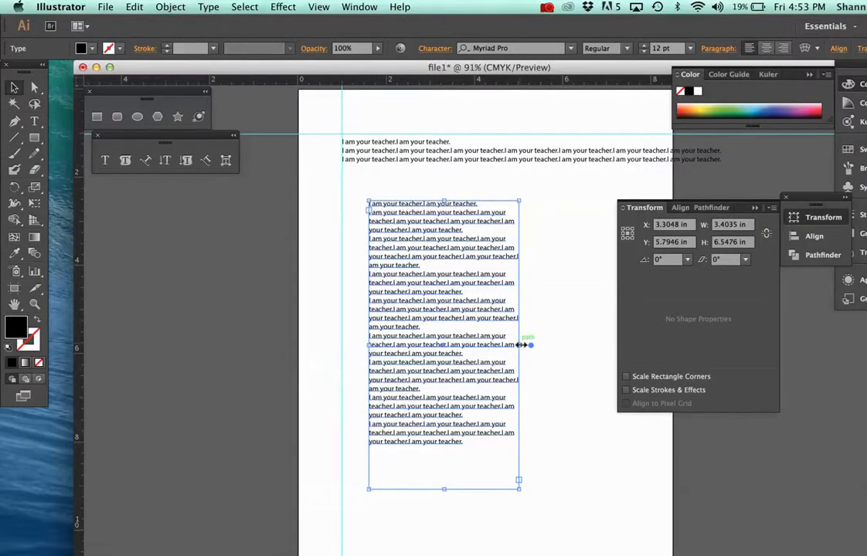
pyautogui.click(13, 89)
pyautogui.press('Delete')
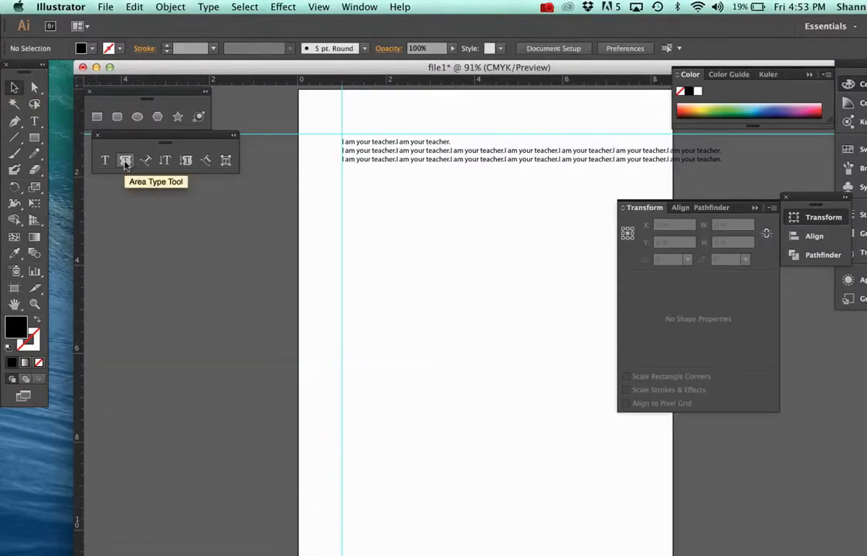
# - Try the Area Type tool on a new rounded rectangle about 2.44 by 2.98 in, and undo both the text area and the shape
pyautogui.click(117, 117)
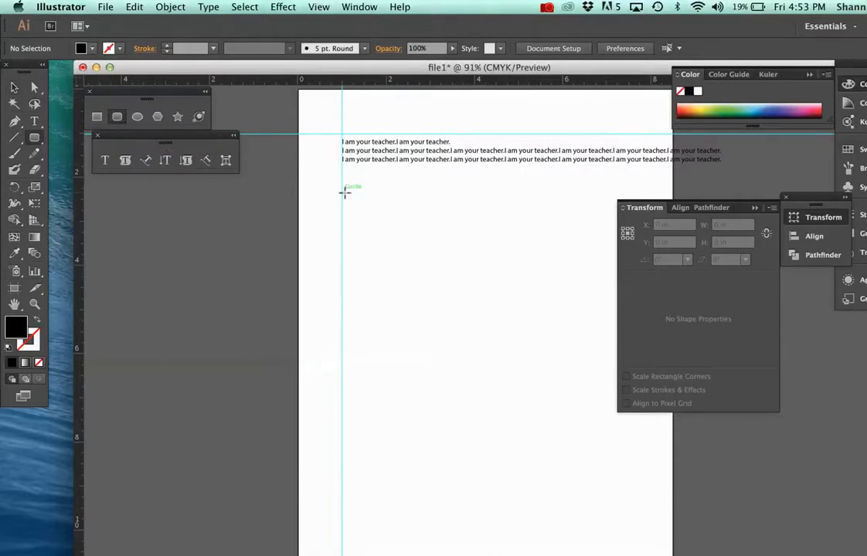
pyautogui.moveTo(334, 187); pyautogui.dragTo(442, 317)
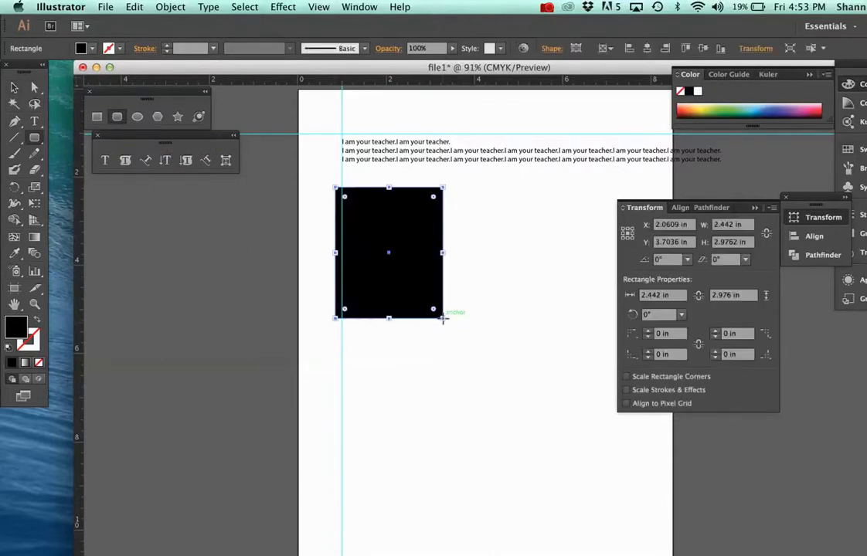
pyautogui.click(126, 161)
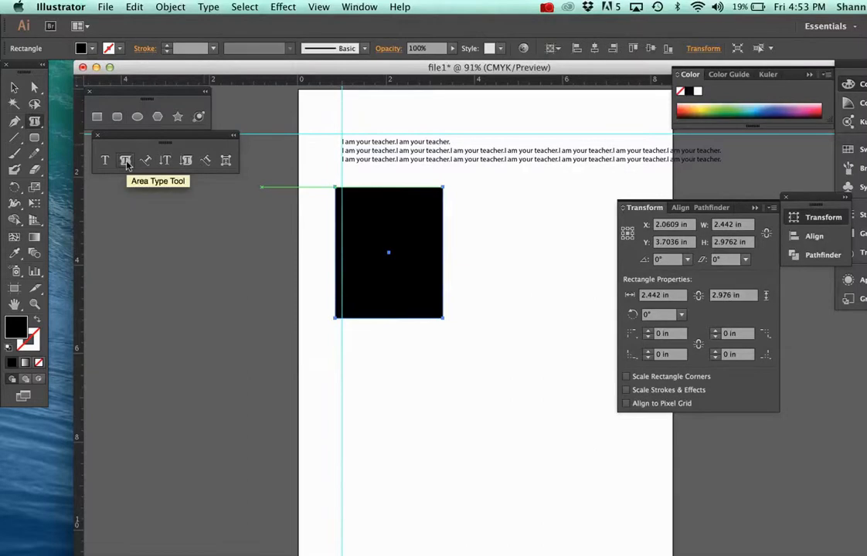
pyautogui.click(345, 205)
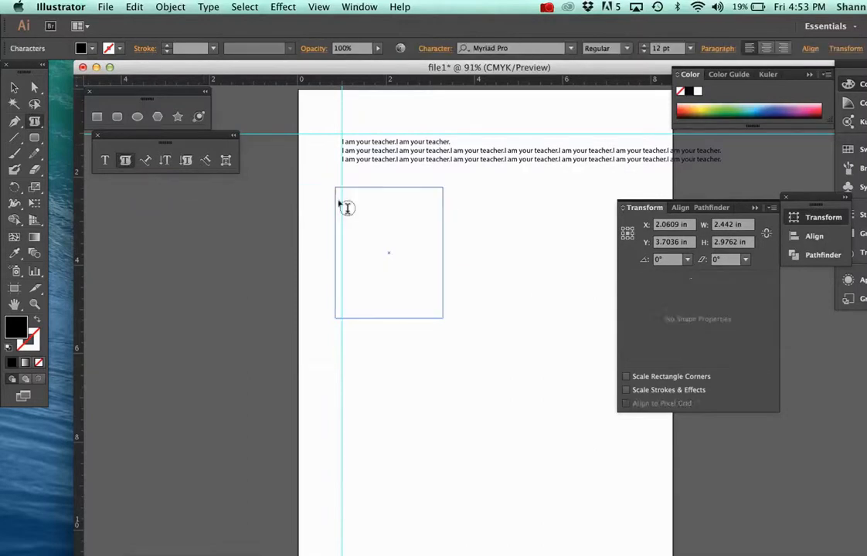
pyautogui.click(17, 89)
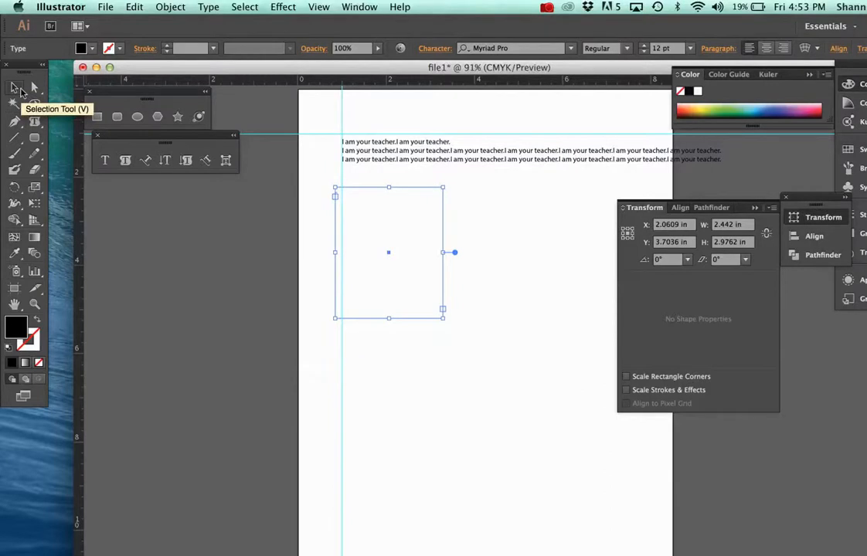
pyautogui.press('super+z')
pyautogui.press('super+z')
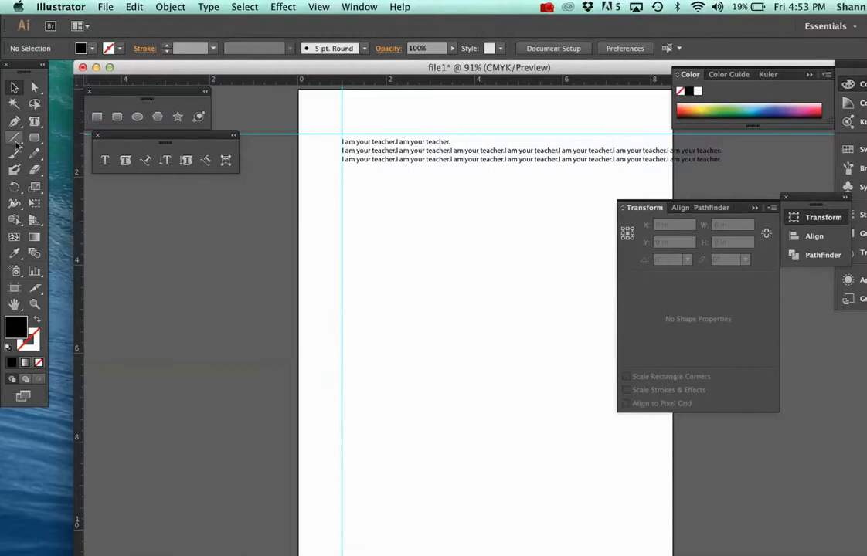
# - Draw a line segment 1.39 in long at 45° below the text, and apply the default fill and stroke
pyautogui.click(148, 164)
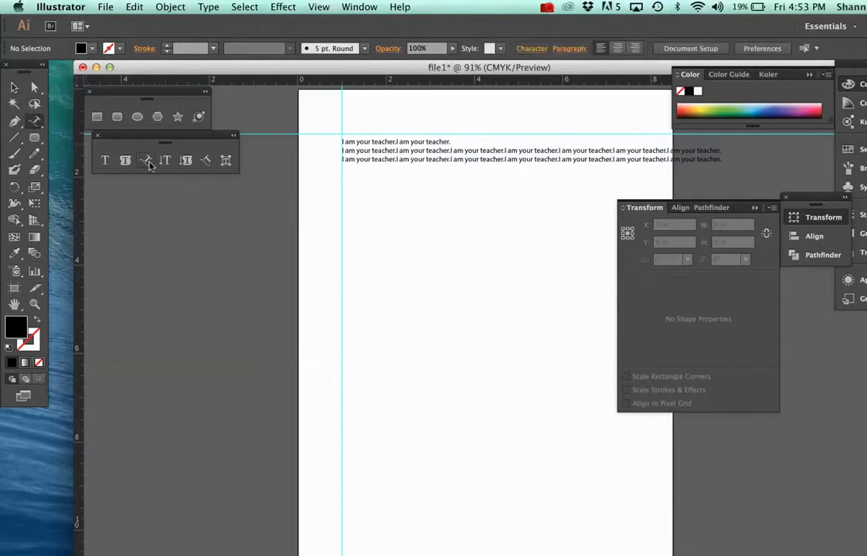
pyautogui.click(13, 137)
pyautogui.click(329, 284)
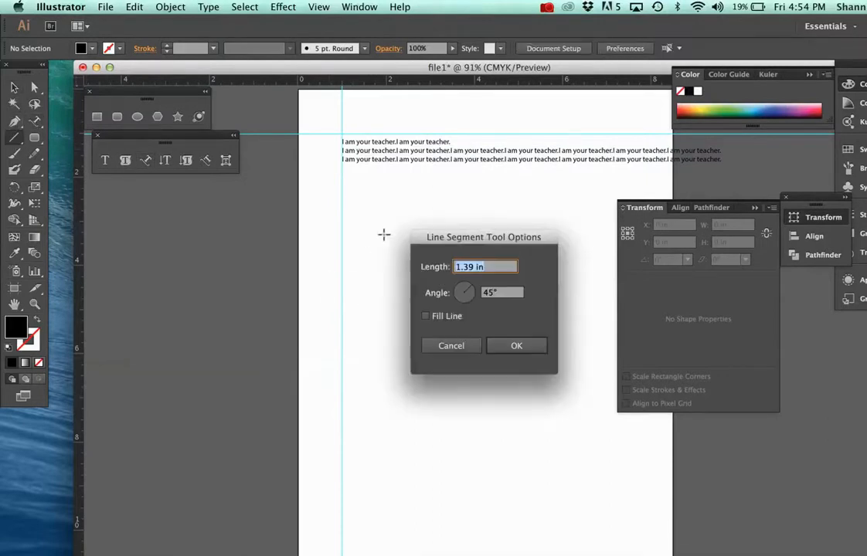
pyautogui.click(517, 347)
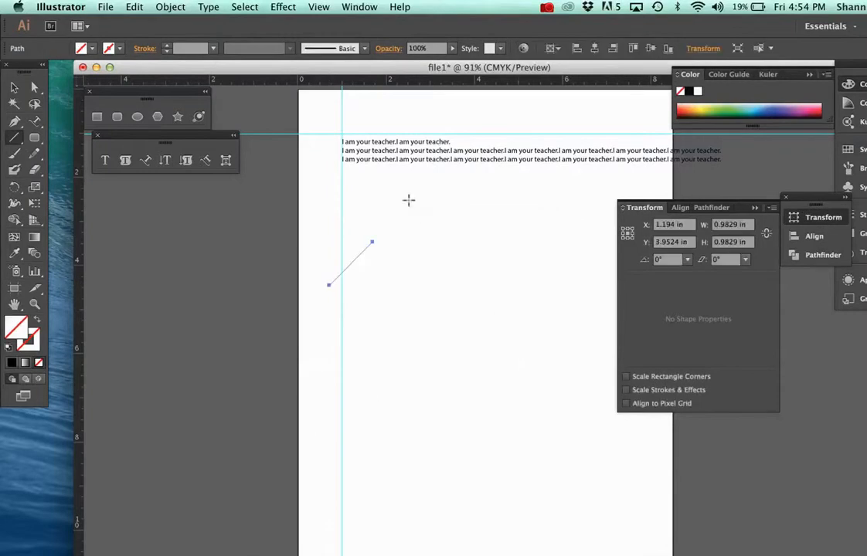
pyautogui.click(8, 346)
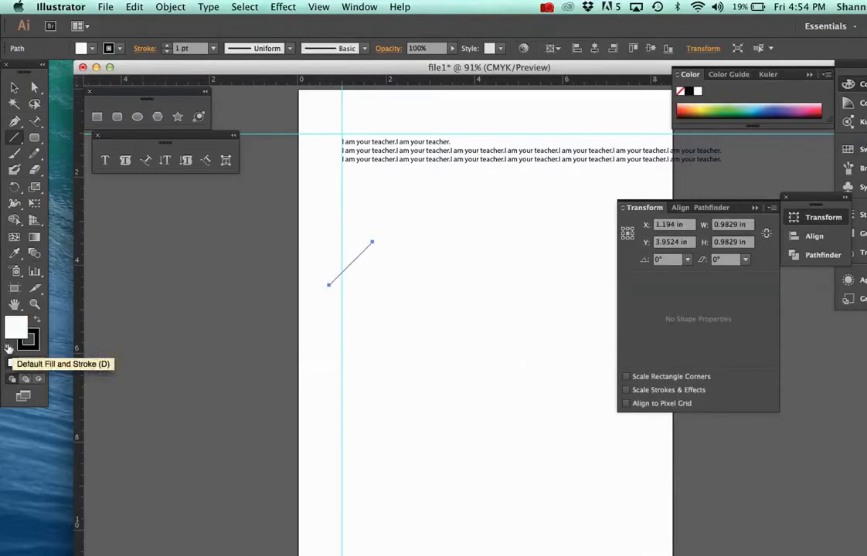
# - Move the line's upper endpoint to about X 6.79 in, Y 2.44 in to lengthen the line across the page
pyautogui.click(34, 88)
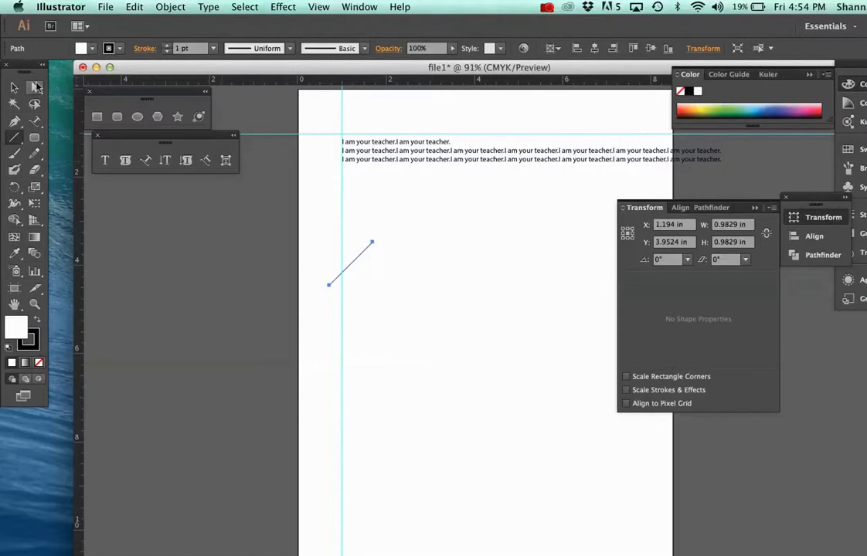
pyautogui.click(379, 248)
pyautogui.moveTo(375, 243); pyautogui.dragTo(598, 198)
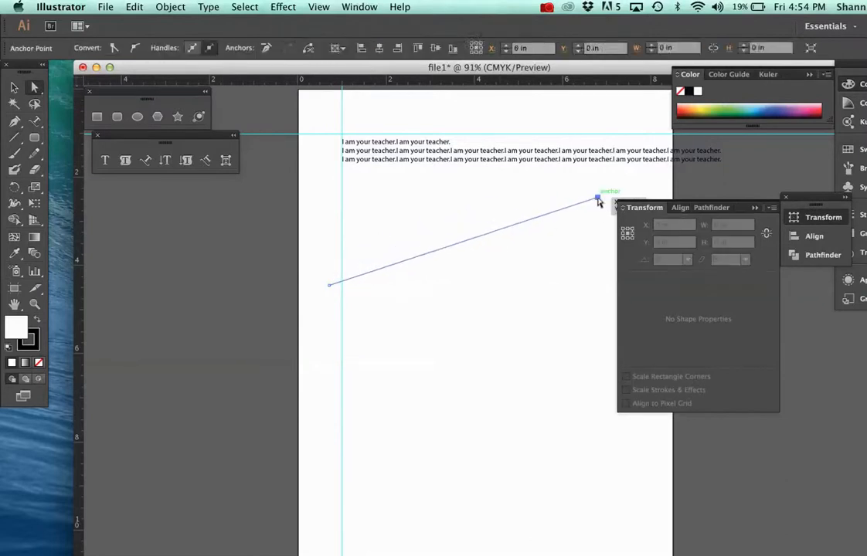
# - Place type along the slanted line, starting at the vertical guide and repeating "I am your teacher." four times
pyautogui.click(34, 120)
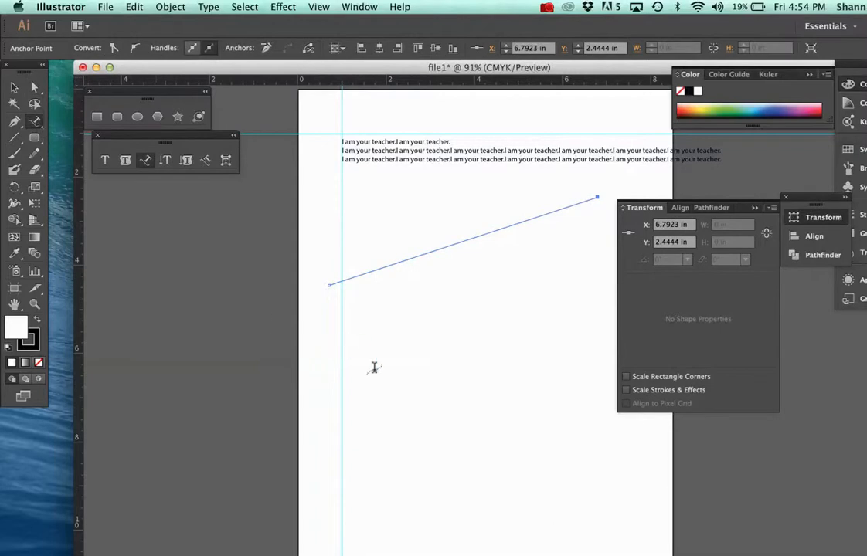
pyautogui.click(342, 276)
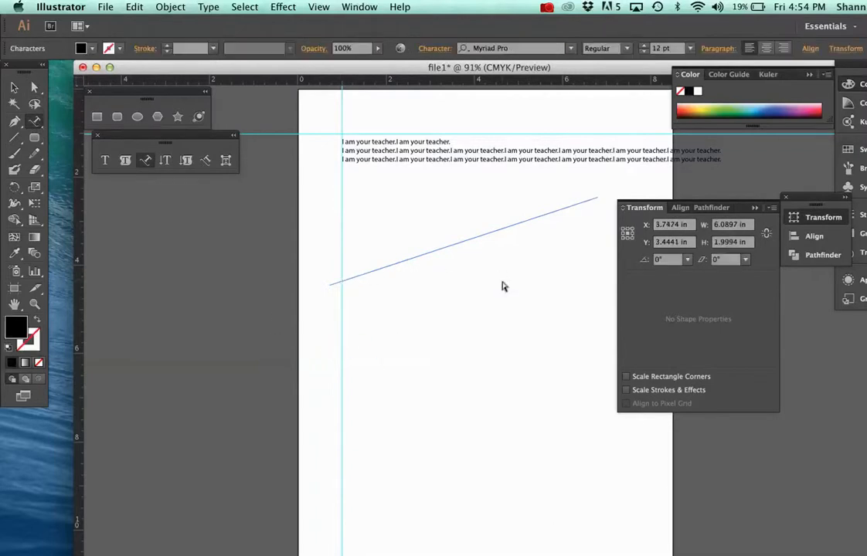
pyautogui.write('I am your teacher.I am your teacher.')
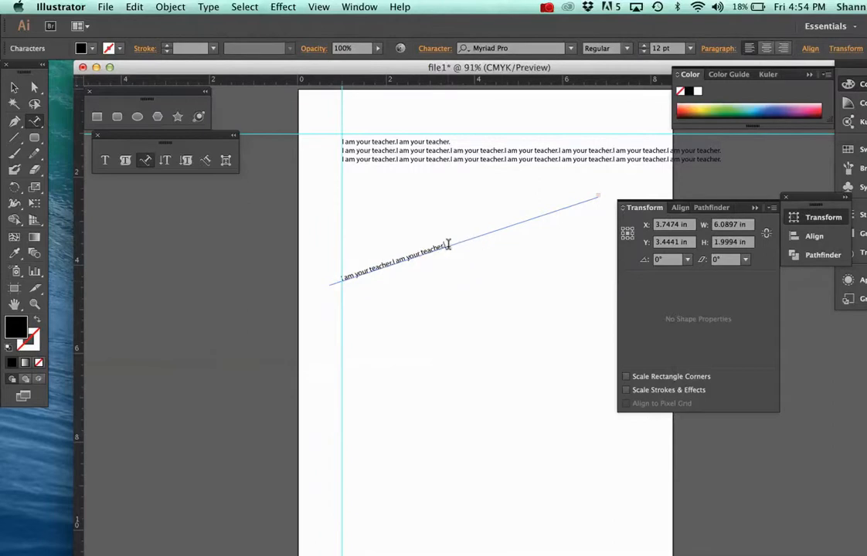
pyautogui.write('I am your teacher.I am your teacher.')
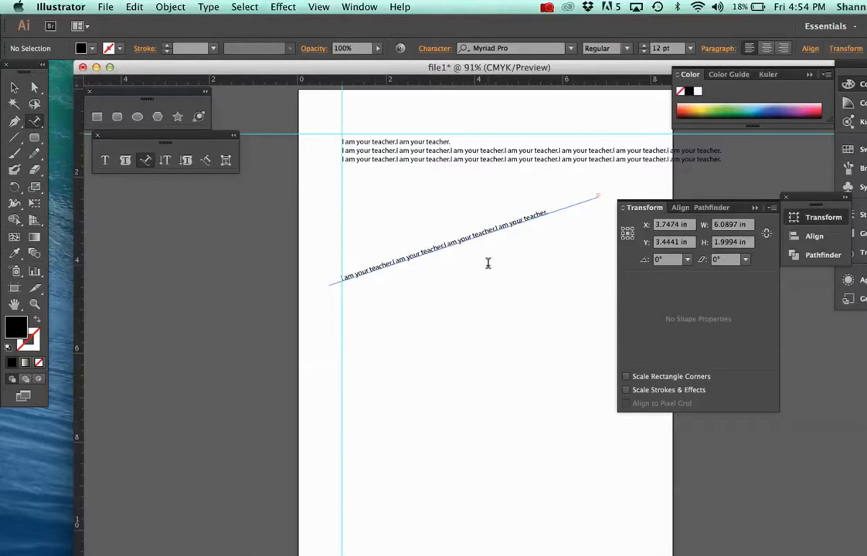
pyautogui.click(13, 87)
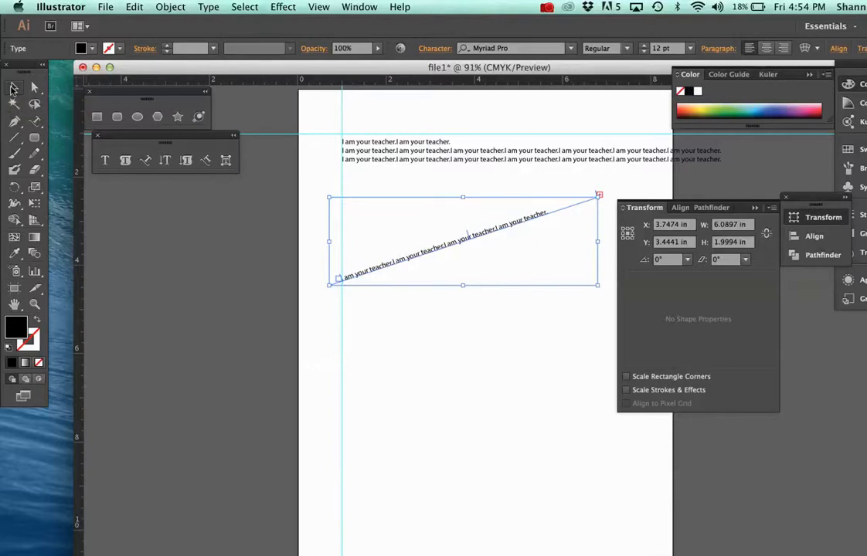
# - Delete the type on the slanted line, and enter a short first name with the Vertical Type tool below the text lines
pyautogui.press('Delete')
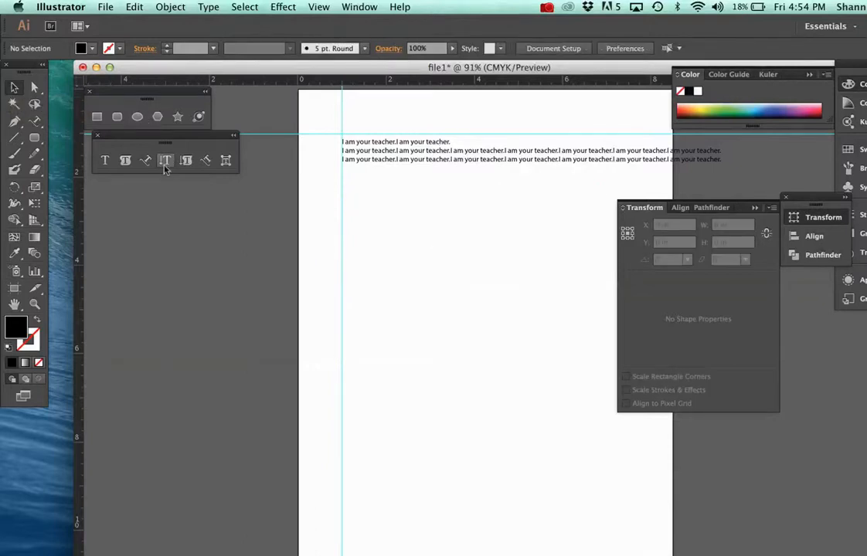
pyautogui.click(165, 162)
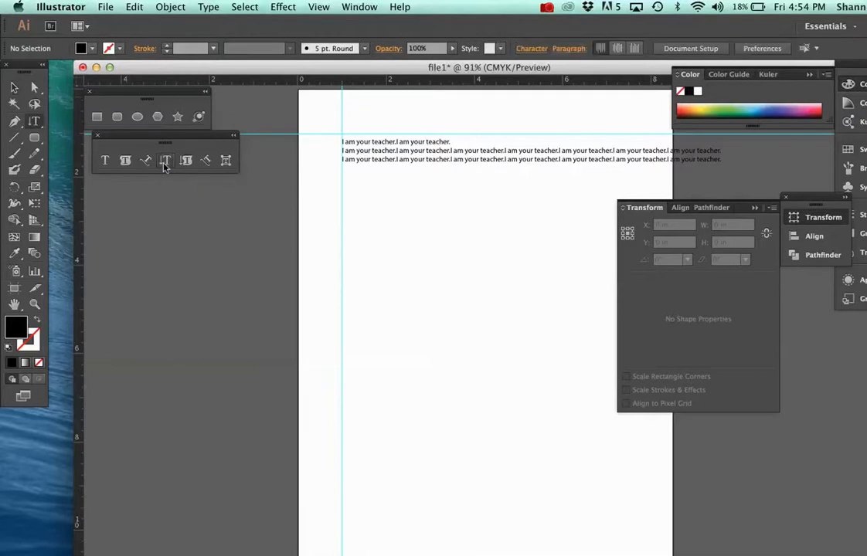
pyautogui.click(361, 204)
pyautogui.write('shann')
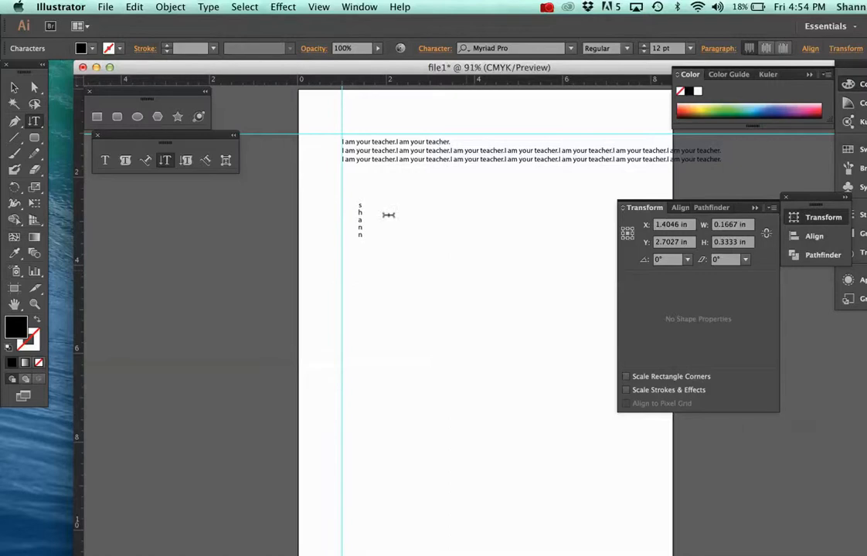
# - Enlarge the vertical text to about 1.05 by 5.26 in, and delete it
pyautogui.click(14, 87)
pyautogui.click(360, 228)
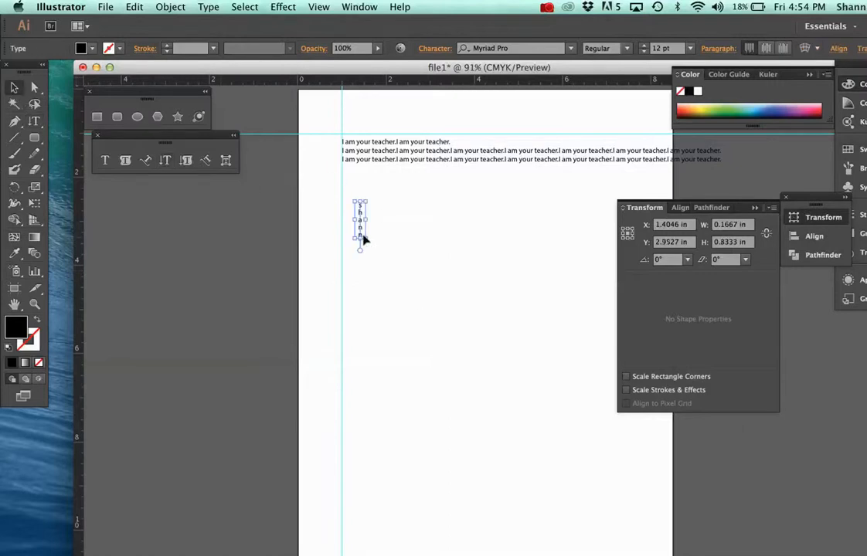
pyautogui.moveTo(362, 242); pyautogui.dragTo(482, 431)
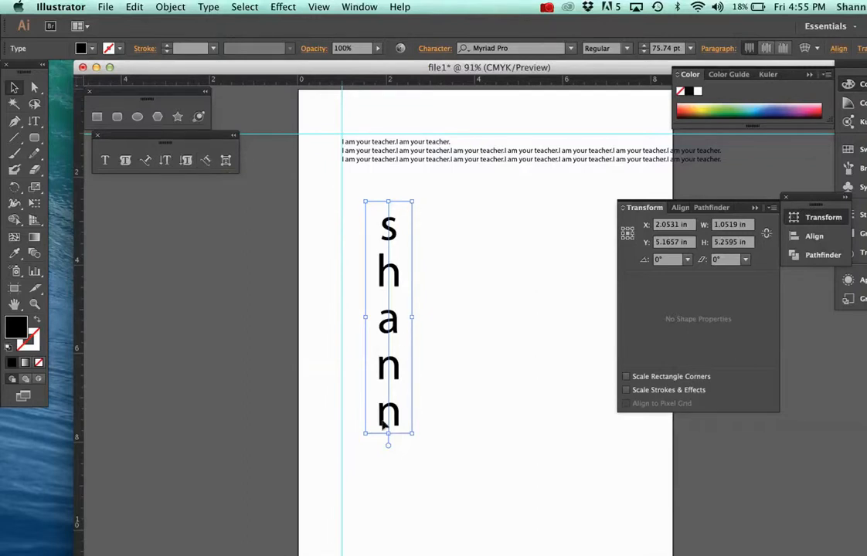
pyautogui.moveTo(351, 191); pyautogui.dragTo(402, 258)
pyautogui.press('Delete')
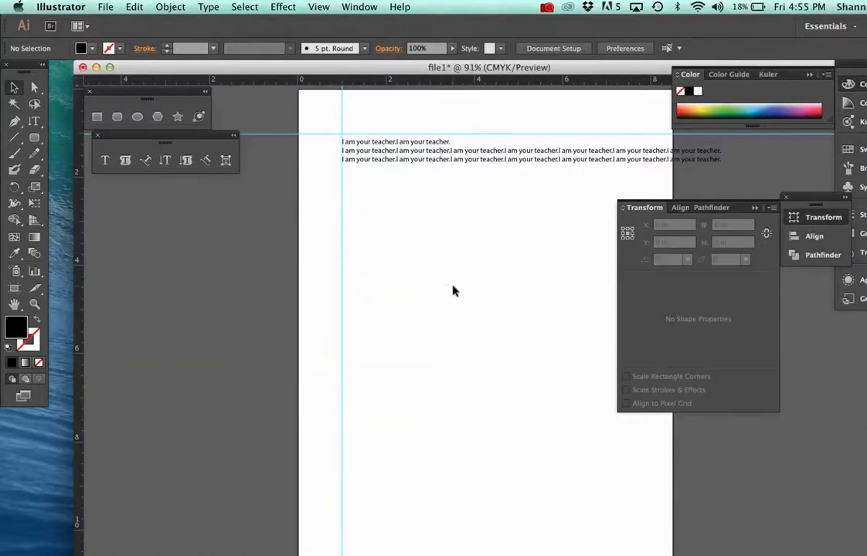
# - Tear off the line segment, pencil and pen tool groups as floating palettes stacked below the type tools
pyautogui.click(225, 160)
pyautogui.click(14, 139)
pyautogui.moveTo(14, 142); pyautogui.dragTo(154, 170)
pyautogui.moveTo(79, 147); pyautogui.dragTo(150, 186)
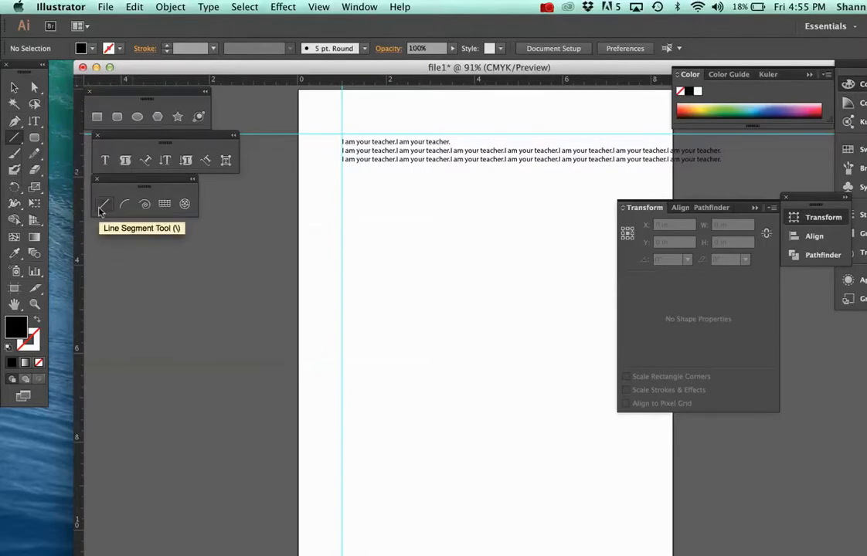
pyautogui.moveTo(34, 154); pyautogui.dragTo(147, 171)
pyautogui.moveTo(78, 166)
pyautogui.mouseDown()
pyautogui.moveTo(116, 218)
pyautogui.moveTo(133, 224)
pyautogui.moveTo(124, 223)
pyautogui.mouseUp()
pyautogui.moveTo(13, 121); pyautogui.dragTo(176, 145)
pyautogui.moveTo(77, 135)
pyautogui.mouseDown()
pyautogui.moveTo(135, 258)
pyautogui.moveTo(131, 238)
pyautogui.mouseUp()
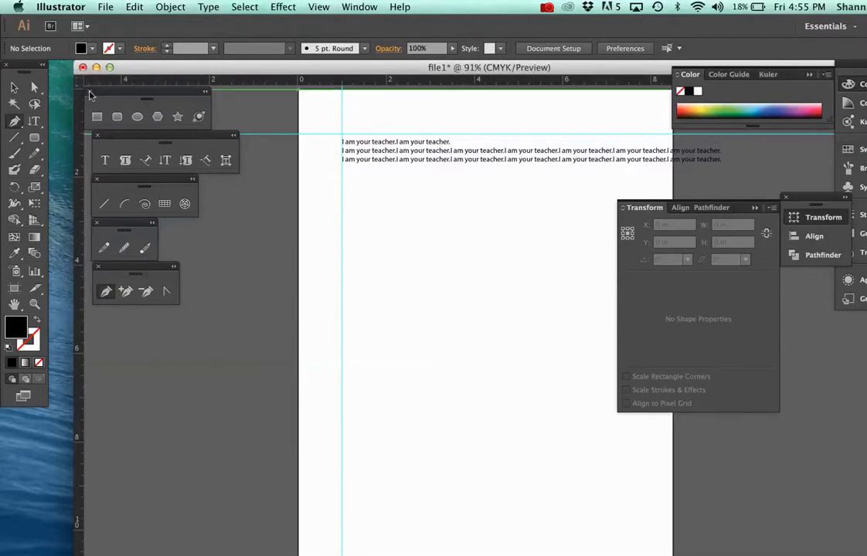
# - Close the floating shape and type tool groups, and move the line tool group up into the freed space
pyautogui.click(88, 91)
pyautogui.click(97, 136)
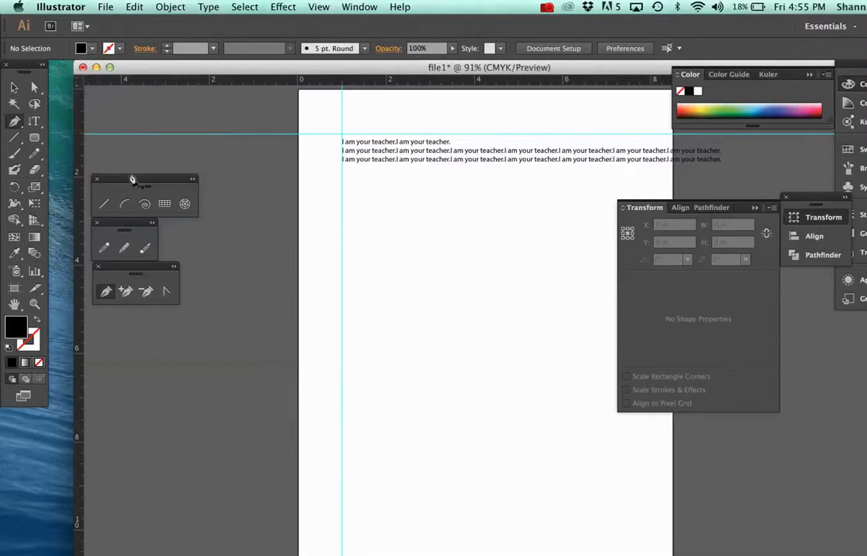
pyautogui.moveTo(131, 178); pyautogui.dragTo(132, 106)
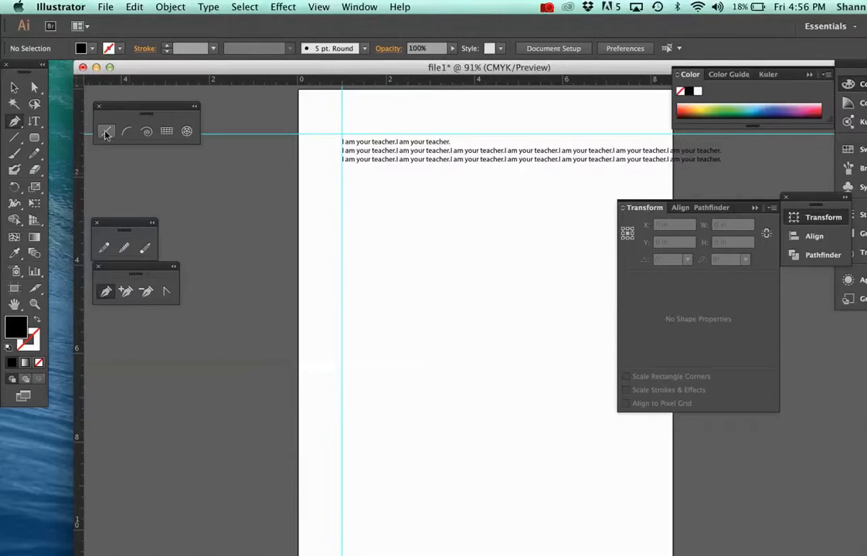
# - Draw a diagonal line spanning about 4.50 by 2.95 in with the Line Segment tool, and reselect it after deselecting
pyautogui.click(106, 131)
pyautogui.moveTo(398, 265)
pyautogui.mouseDown()
pyautogui.moveTo(584, 360)
pyautogui.moveTo(596, 395)
pyautogui.mouseUp()
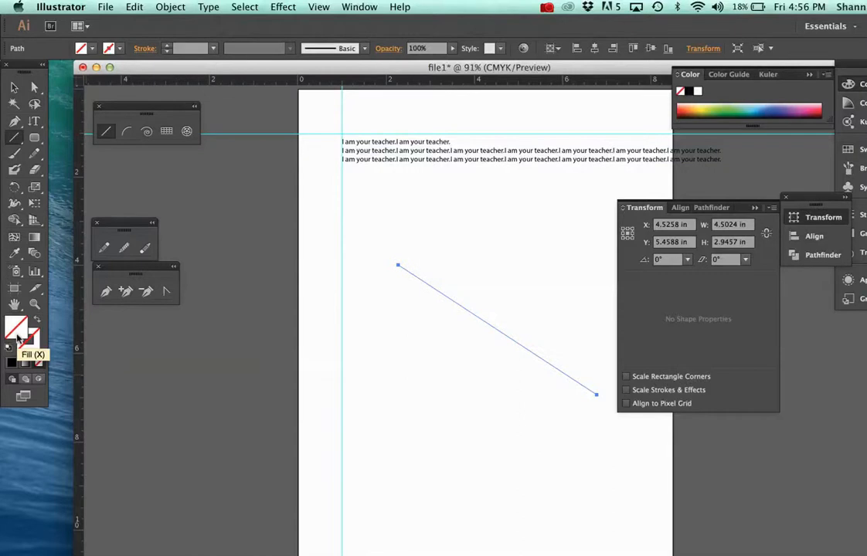
pyautogui.click(14, 87)
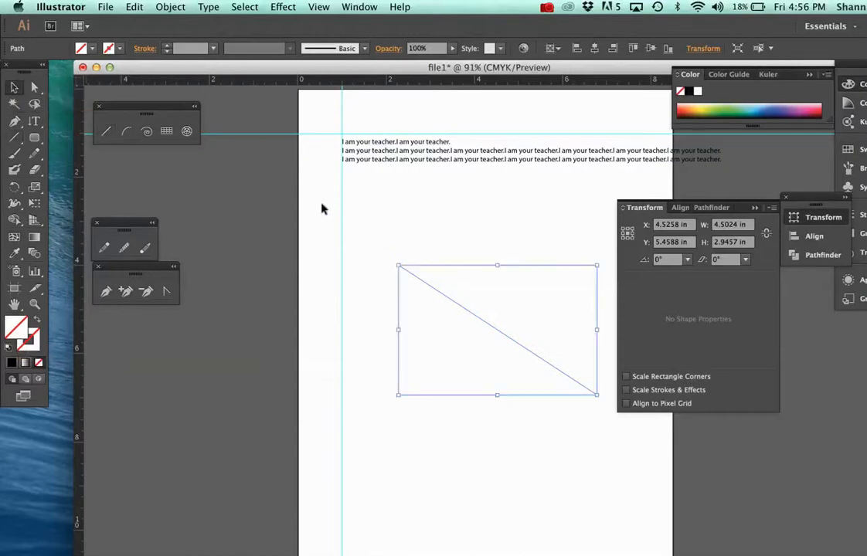
pyautogui.click(323, 209)
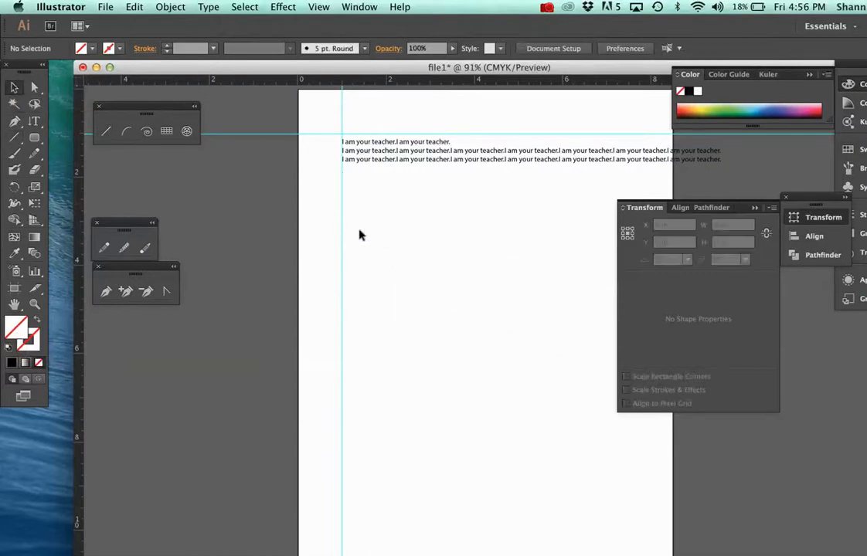
pyautogui.moveTo(359, 235); pyautogui.dragTo(621, 455)
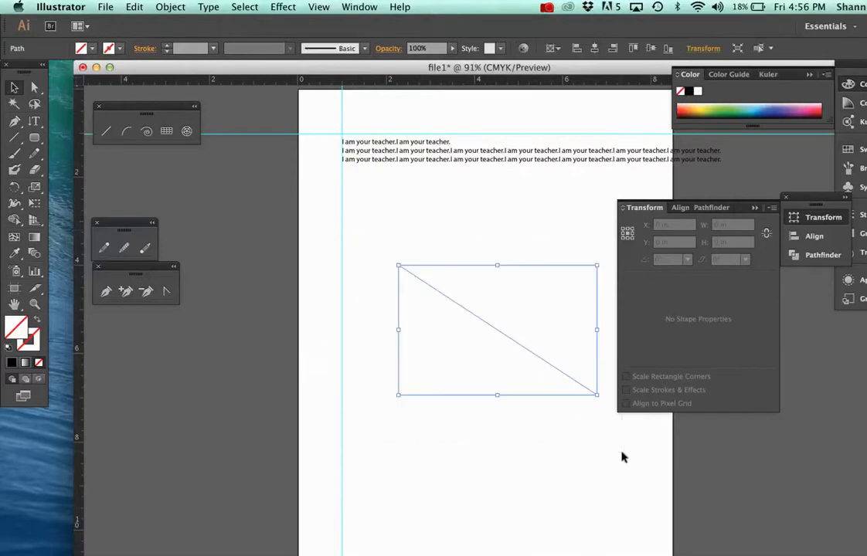
# - Set the diagonal line's stroke color to purple A315E5, and deselect the line
pyautogui.click(32, 345)
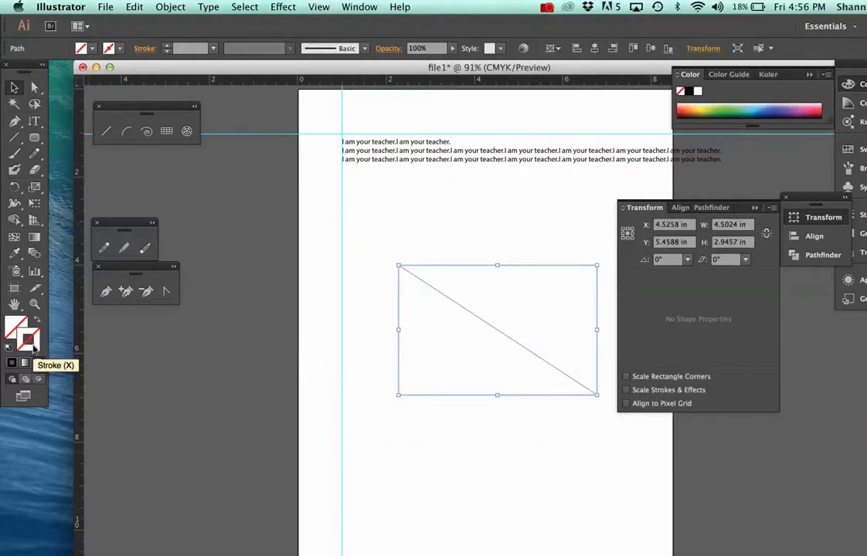
pyautogui.doubleClick(33, 346)
pyautogui.click(500, 299)
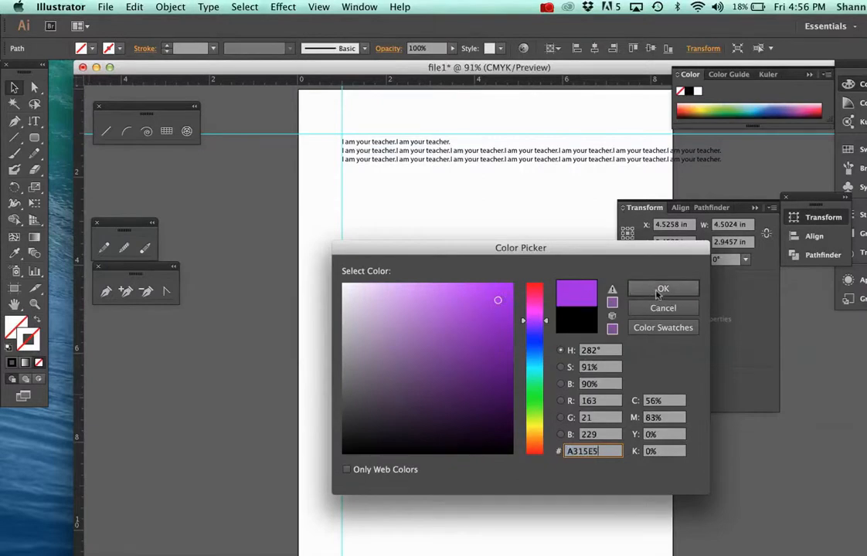
pyautogui.click(661, 288)
pyautogui.click(504, 224)
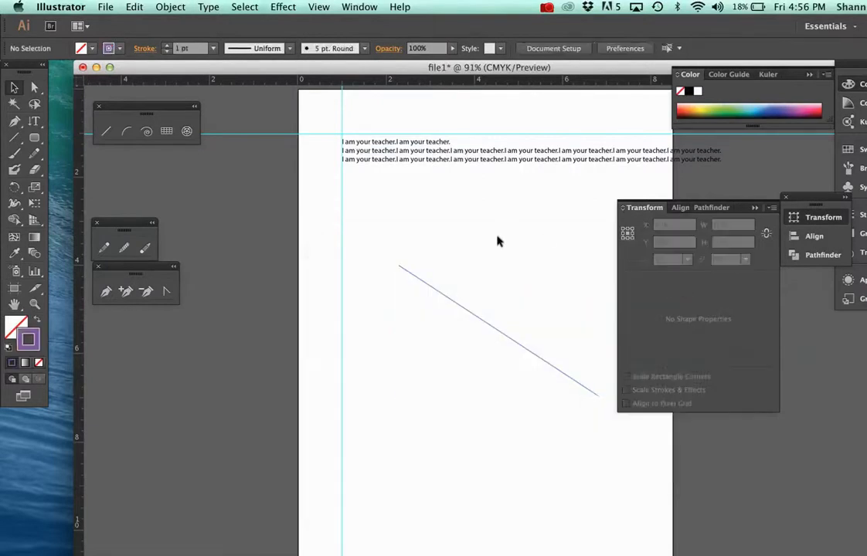
# - Select the purple diagonal line and delete it
pyautogui.click(12, 90)
pyautogui.moveTo(313, 196); pyautogui.dragTo(627, 453)
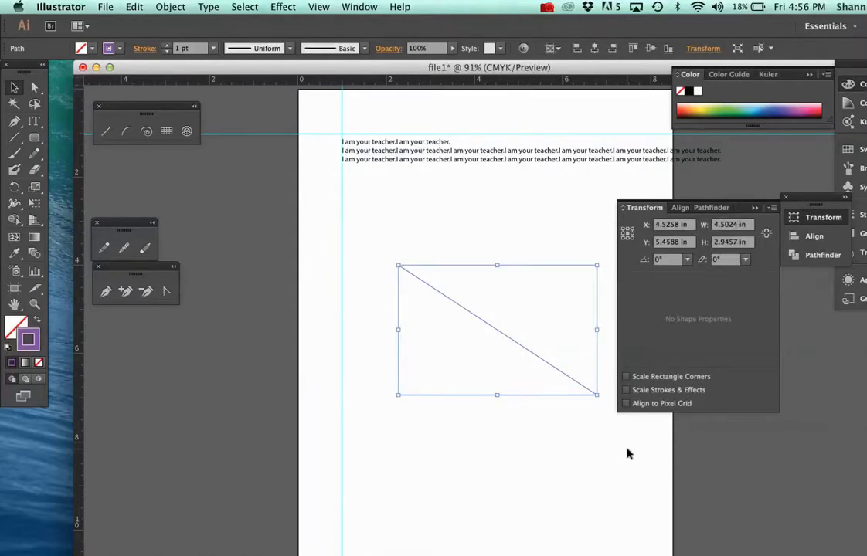
pyautogui.press('Delete')
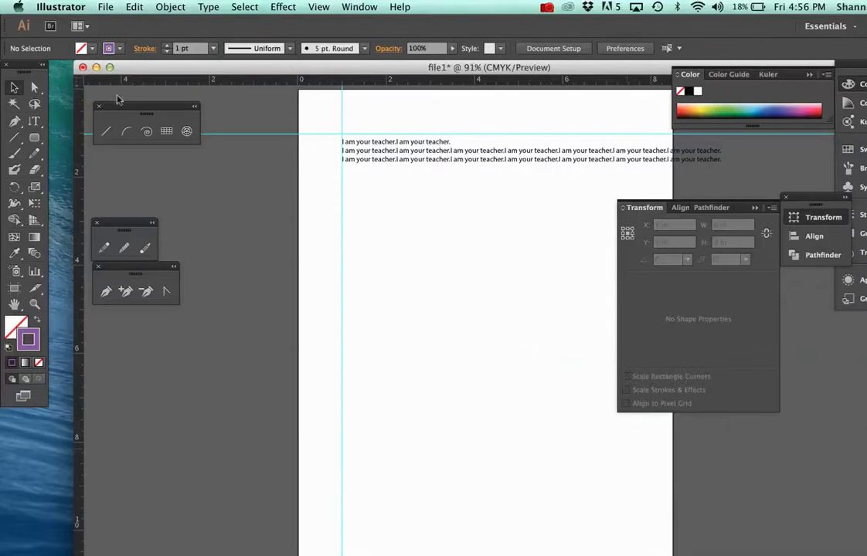
# - Try the Arc tool by drawing an arc about 1.13 by 1.13 in below the text, and delete it
pyautogui.click(125, 133)
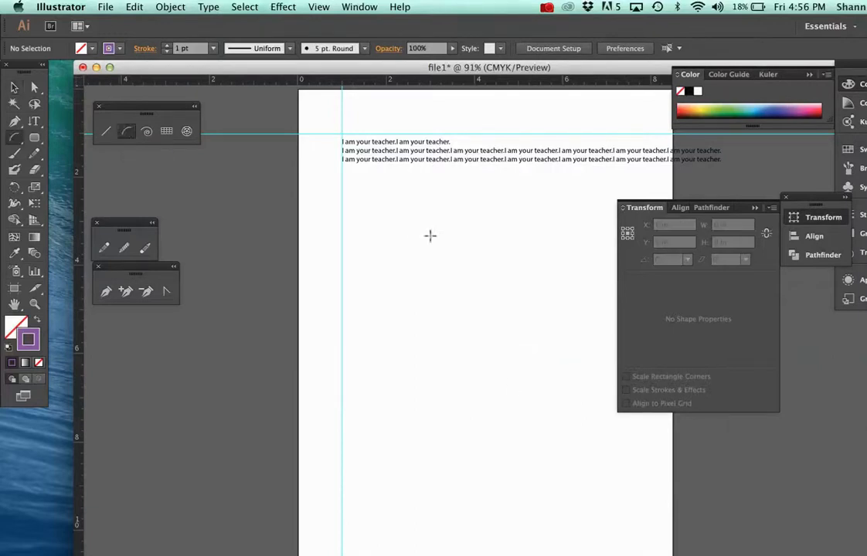
pyautogui.moveTo(374, 242)
pyautogui.mouseDown()
pyautogui.moveTo(472, 343)
pyautogui.moveTo(527, 335)
pyautogui.moveTo(514, 338)
pyautogui.moveTo(488, 269)
pyautogui.moveTo(453, 240)
pyautogui.moveTo(418, 228)
pyautogui.moveTo(431, 270)
pyautogui.moveTo(423, 214)
pyautogui.mouseUp()
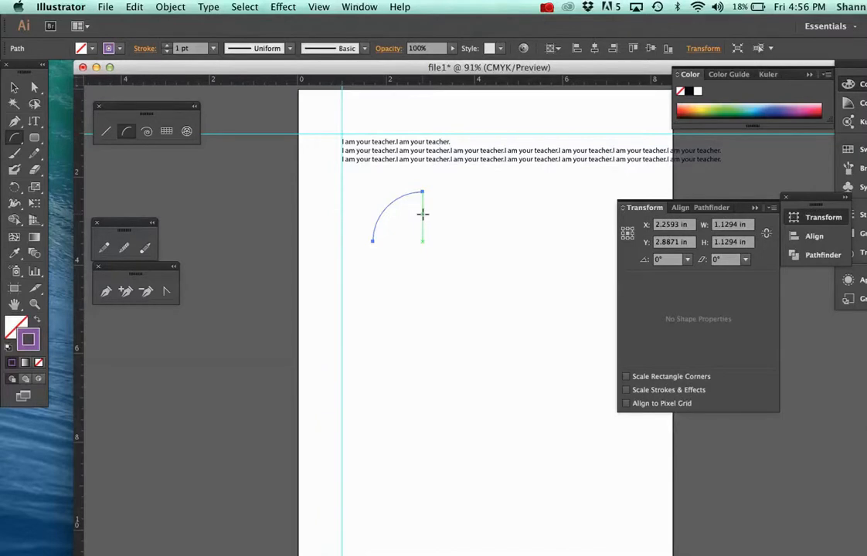
pyautogui.press('Delete')
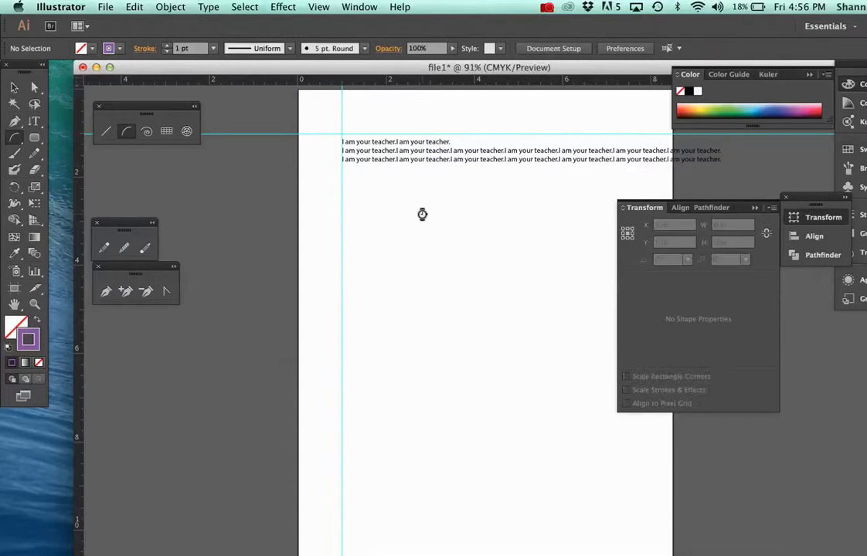
# - Try the Spiral tool by drawing a spiral about 7.13 by 7.64 in with a reduced number of segments, and undo it
pyautogui.click(146, 132)
pyautogui.moveTo(415, 327); pyautogui.dragTo(471, 375)
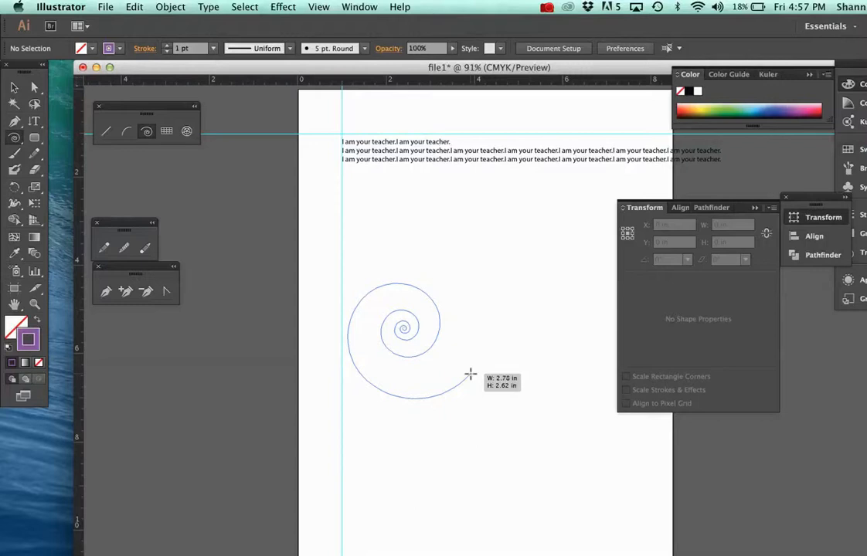
pyautogui.moveTo(471, 375); pyautogui.dragTo(534, 492)
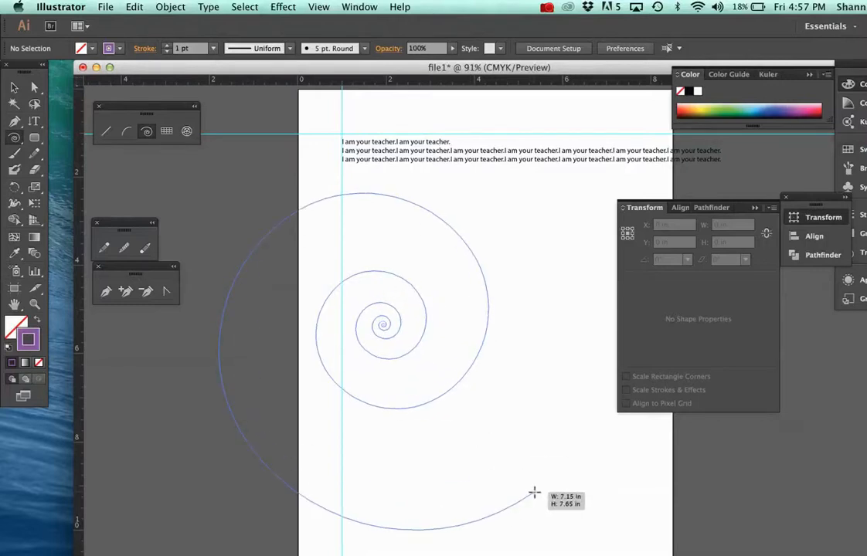
pyautogui.moveTo(534, 493); pyautogui.dragTo(534, 492)
pyautogui.press('Down')
pyautogui.press('Down')
pyautogui.press('Down')
pyautogui.press('Down')
pyautogui.press('Down')
pyautogui.press('Down')
pyautogui.press('Down')
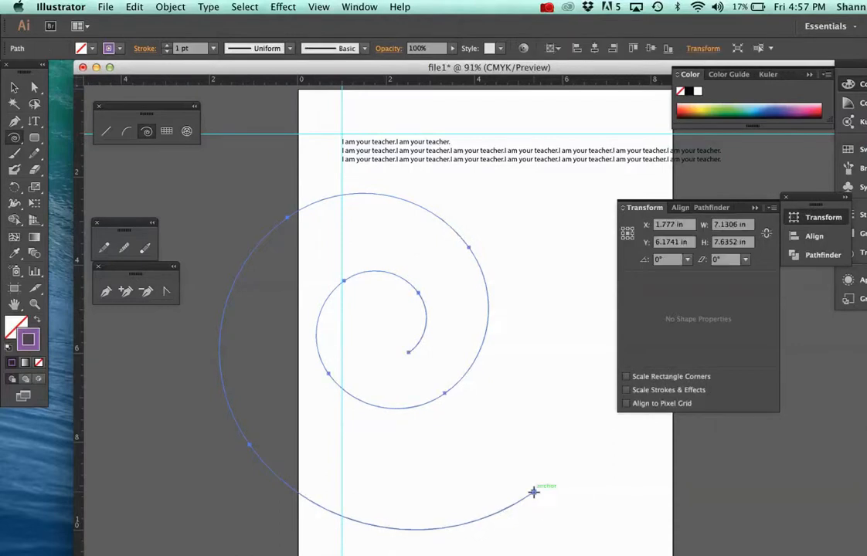
pyautogui.press('super+z')
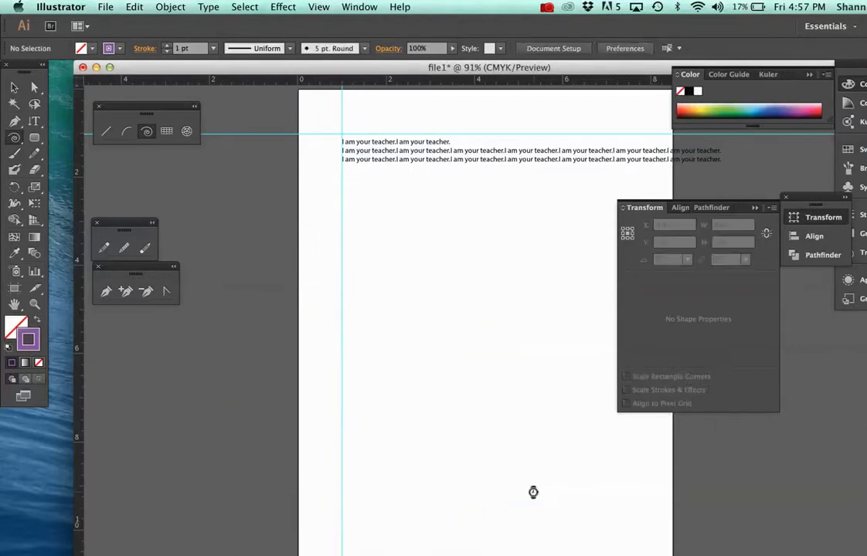
# - Try the Rectangular Grid tool by drawing a grid about 6.79 by 6.87 in with 3 rows and 5 columns, and delete it
pyautogui.click(169, 134)
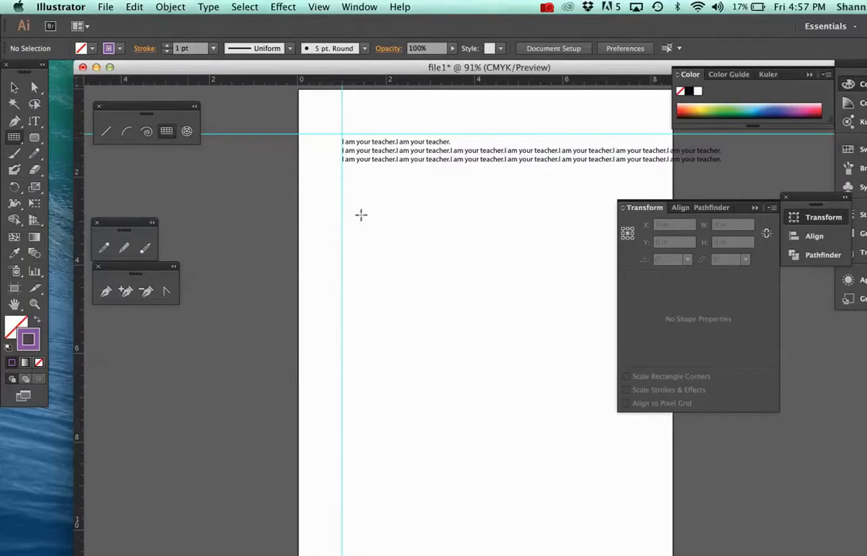
pyautogui.moveTo(342, 202); pyautogui.dragTo(642, 505)
pyautogui.press('Up')
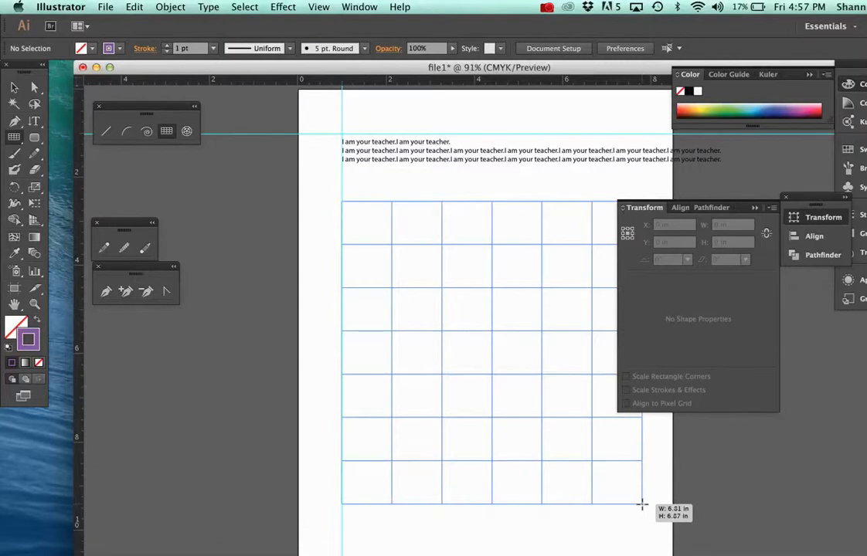
pyautogui.press('Up')
pyautogui.moveTo(641, 505); pyautogui.dragTo(641, 506)
pyautogui.press('Down')
pyautogui.press('Down')
pyautogui.press('Down')
pyautogui.press('Down')
pyautogui.press('Down')
pyautogui.press('Right')
pyautogui.press('Right')
pyautogui.press('Left')
pyautogui.press('Left')
pyautogui.press('Left')
pyautogui.click(14, 88)
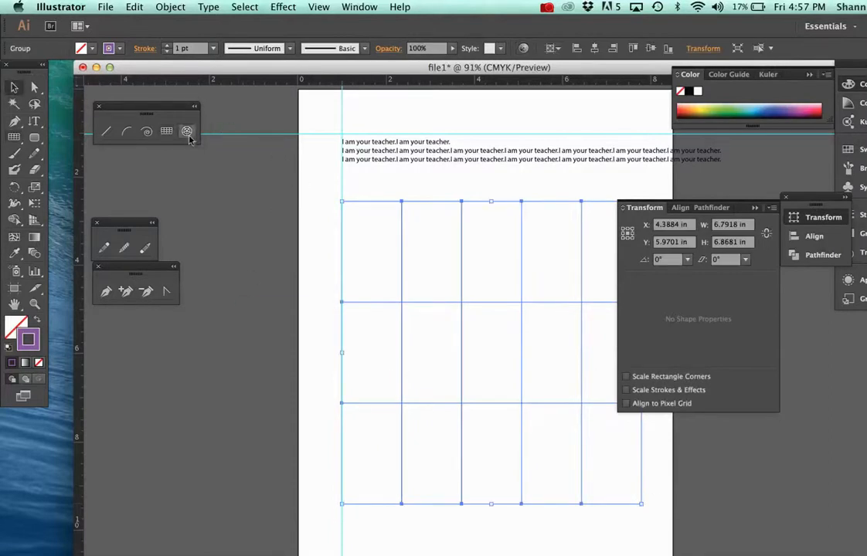
pyautogui.press('Delete')
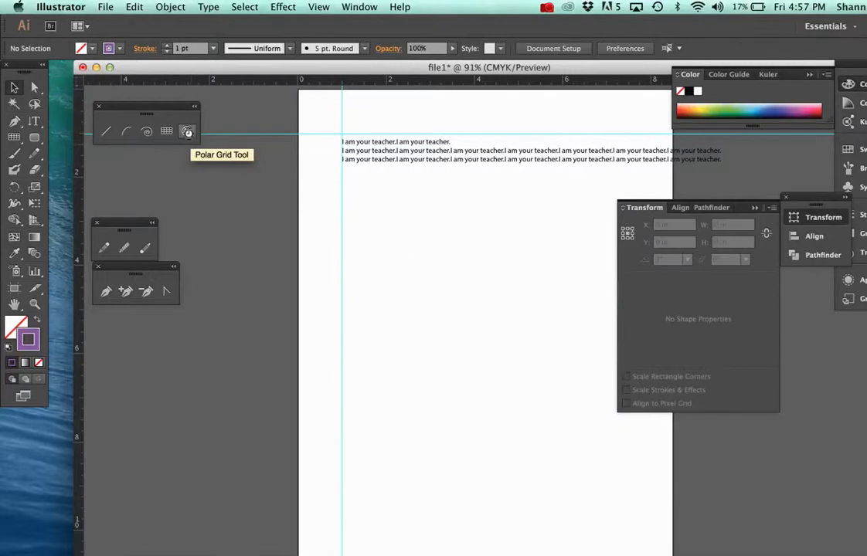
# - Try the Polar Grid tool by drawing a circular grid about 5.89 in wide with 4 rings and 6 radial dividers, and delete it
pyautogui.click(187, 132)
pyautogui.moveTo(395, 264); pyautogui.dragTo(653, 530)
pyautogui.press('shift')
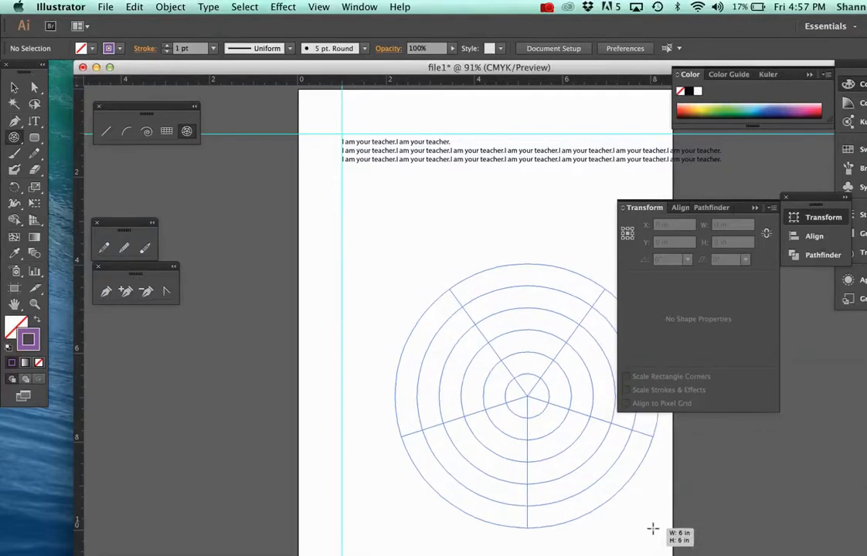
pyautogui.press('Up')
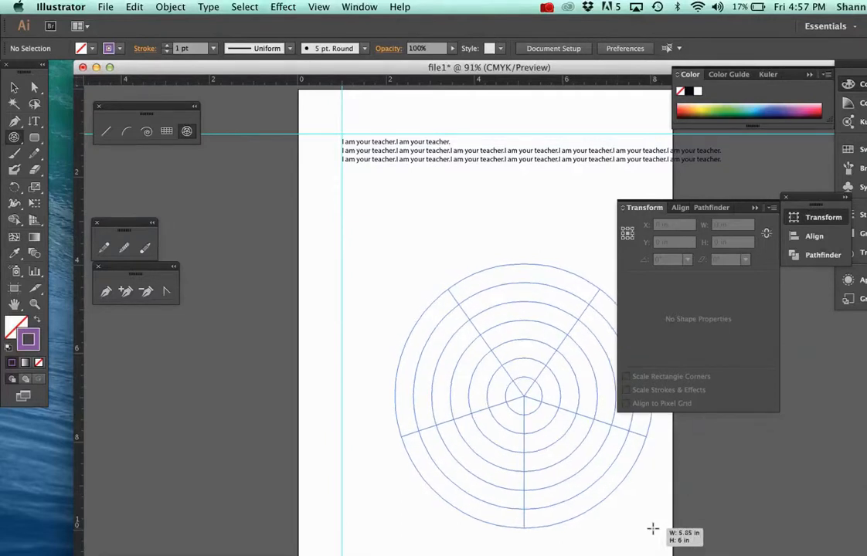
pyautogui.press('Down')
pyautogui.press('Down')
pyautogui.press('Right')
pyautogui.press('Right')
pyautogui.press('Right')
pyautogui.press('Down')
pyautogui.press('Down')
pyautogui.press('Down')
pyautogui.press('Up')
pyautogui.press('Up')
pyautogui.moveTo(652, 529); pyautogui.dragTo(651, 524)
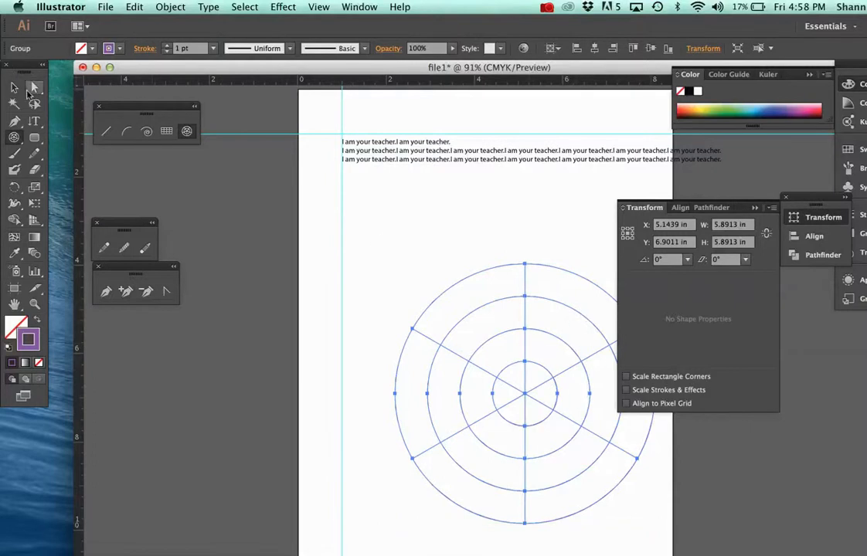
pyautogui.press('Delete')
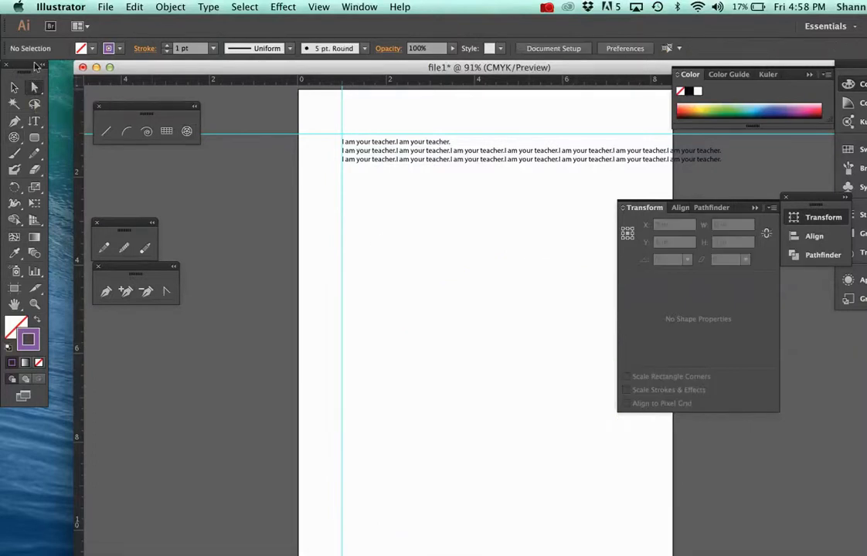
# - Close the floating line tool group
pyautogui.click(98, 107)
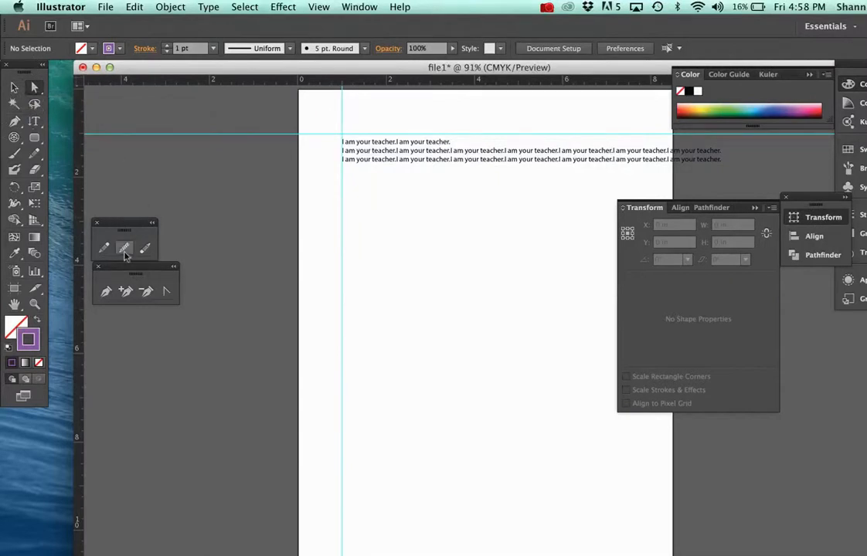
# - Move the floating pen tool group above the pencil group, and delete the "I am your teacher." text from the artboard
pyautogui.moveTo(123, 266)
pyautogui.mouseDown()
pyautogui.moveTo(113, 152)
pyautogui.moveTo(121, 142)
pyautogui.mouseUp()
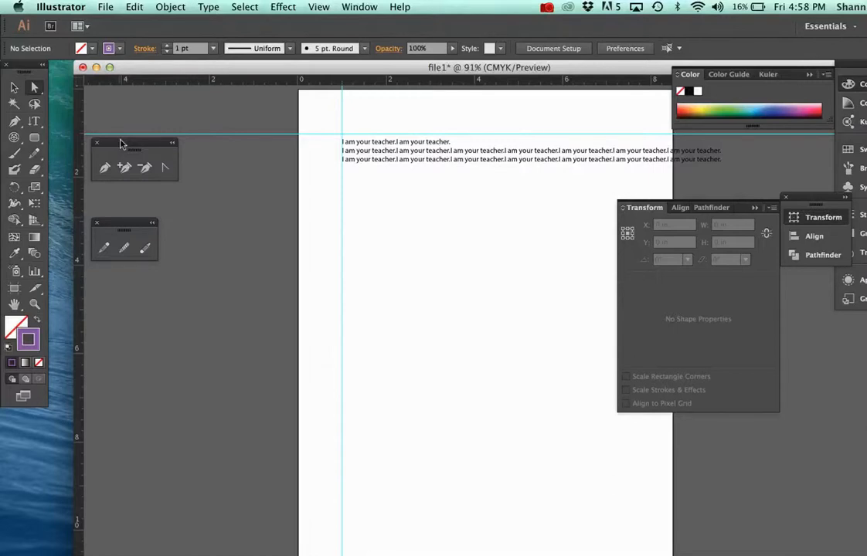
pyautogui.click(14, 87)
pyautogui.click(437, 149)
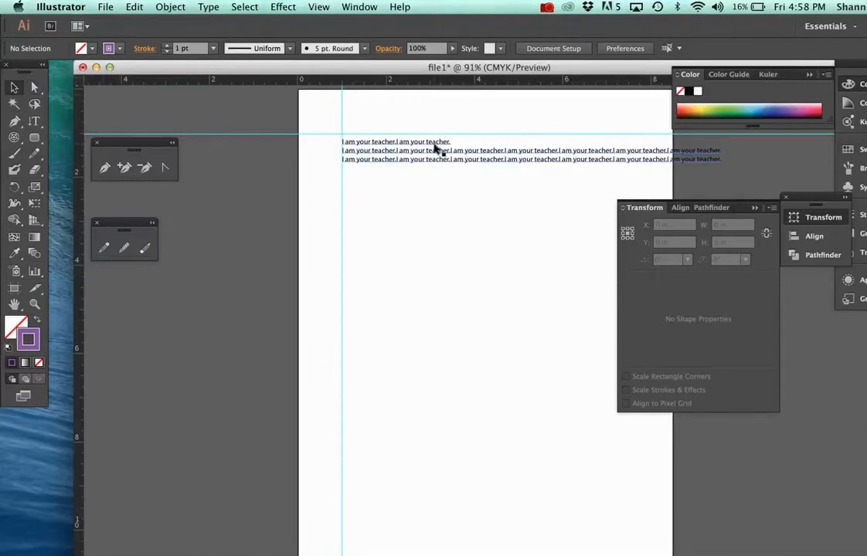
pyautogui.press('Delete')
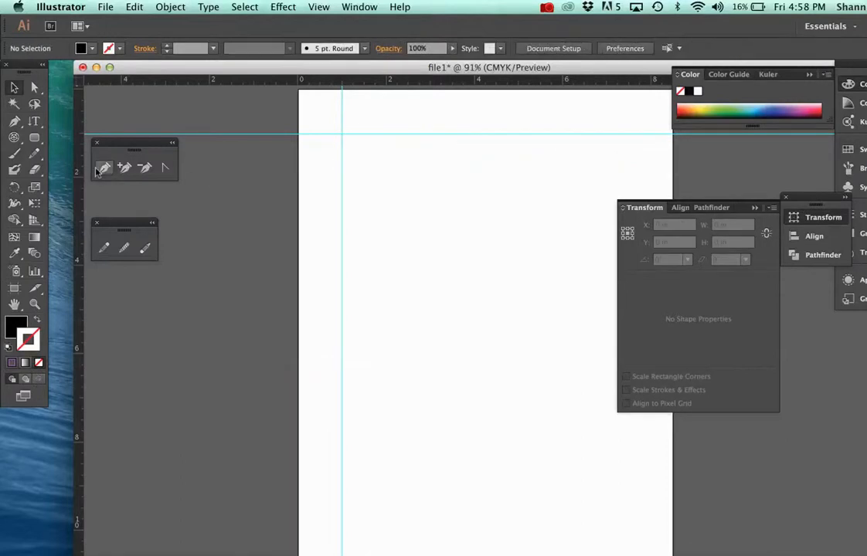
# - Draw a six-segment zigzag about 6.26 in wide with the Pen tool, starting on the vertical guide, and swap its fill and stroke
pyautogui.click(103, 168)
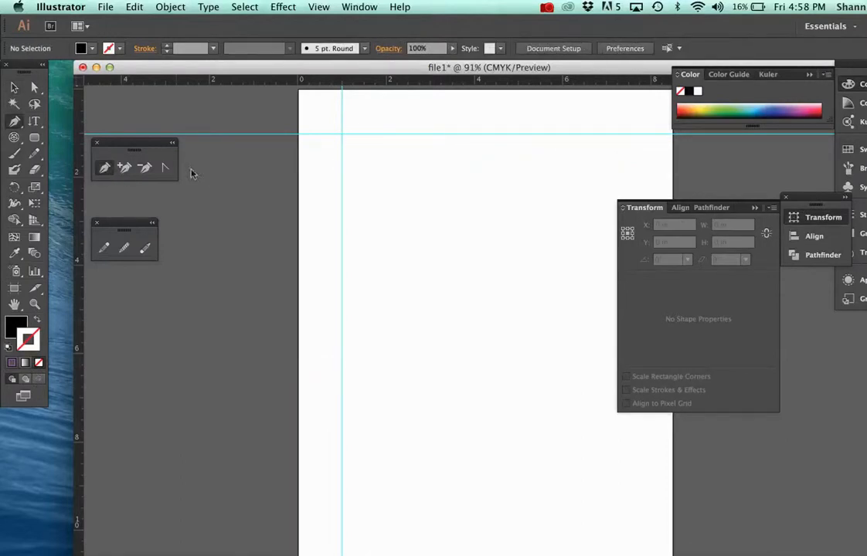
pyautogui.click(342, 180)
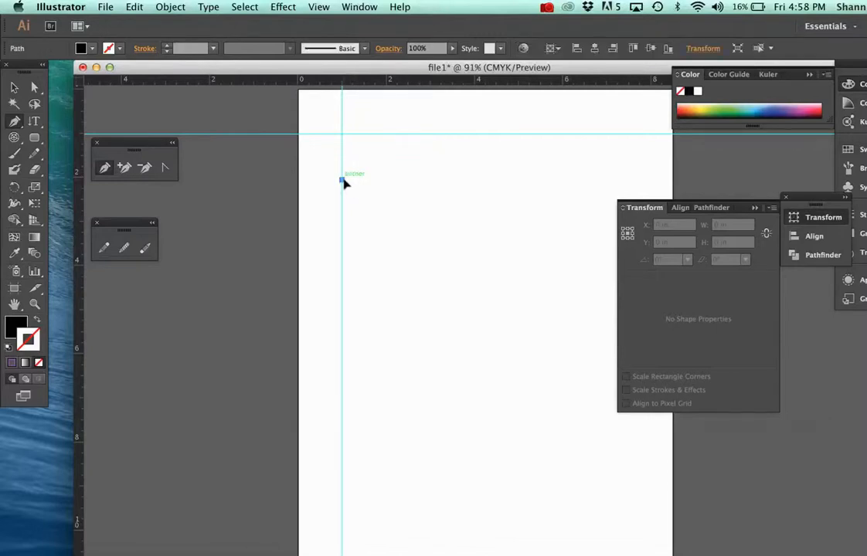
pyautogui.click(395, 135)
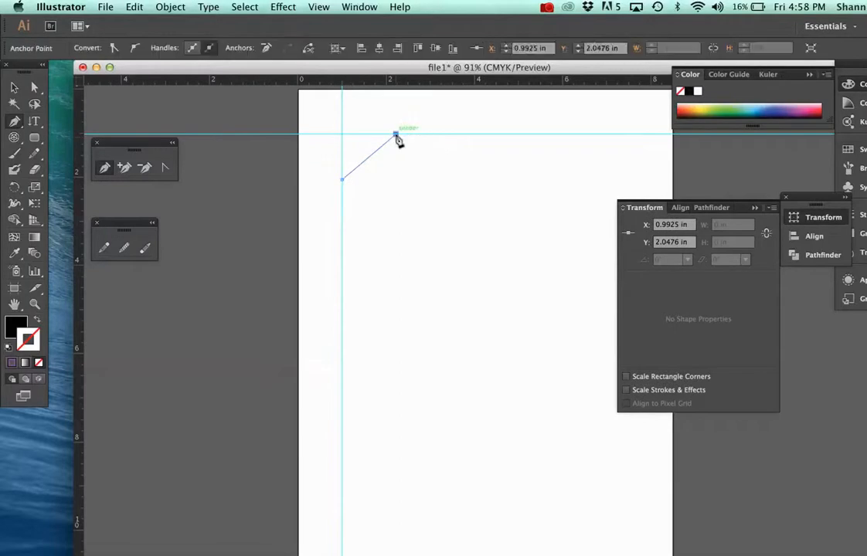
pyautogui.click(441, 177)
pyautogui.click(486, 137)
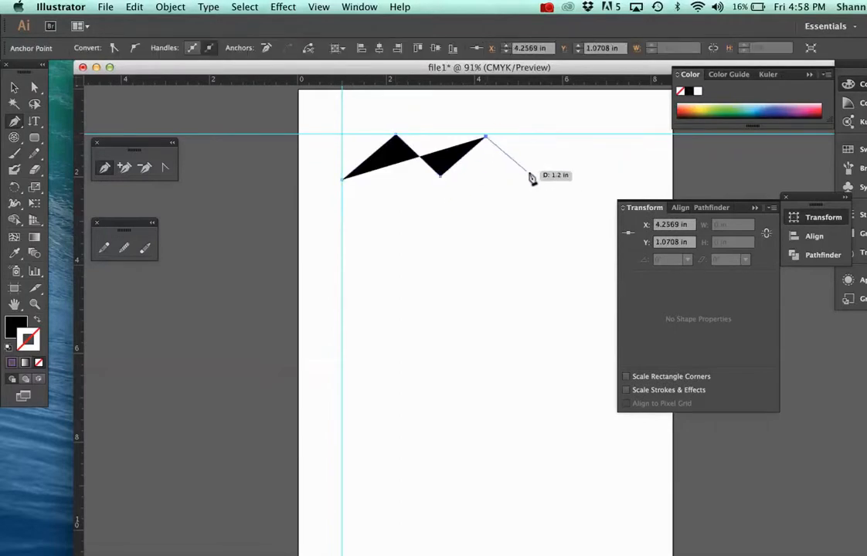
pyautogui.click(536, 182)
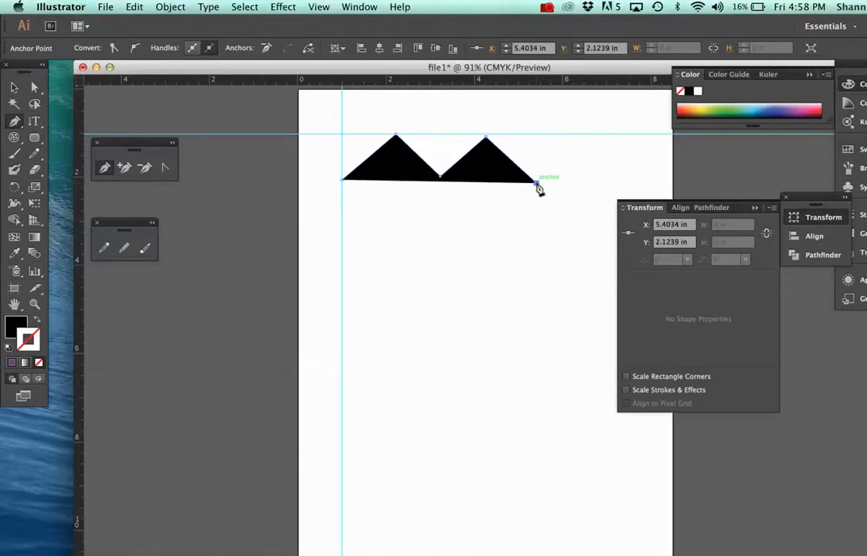
pyautogui.click(579, 136)
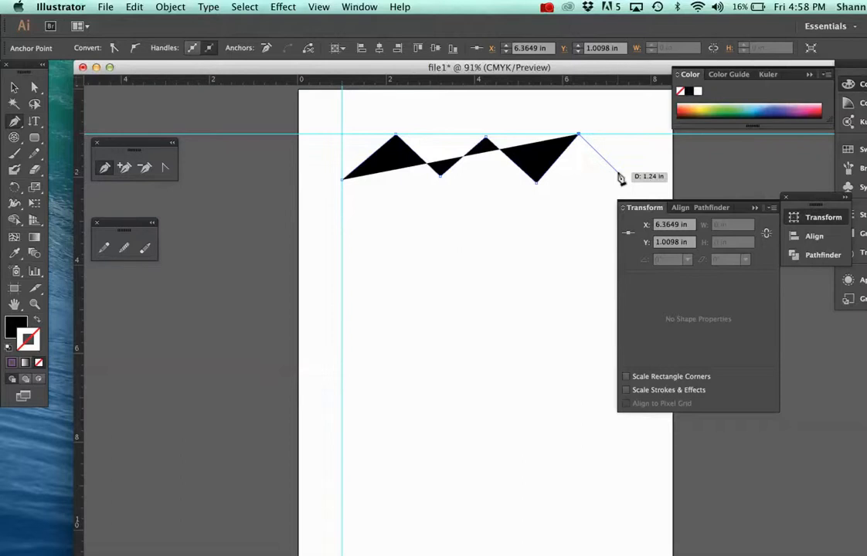
pyautogui.click(618, 172)
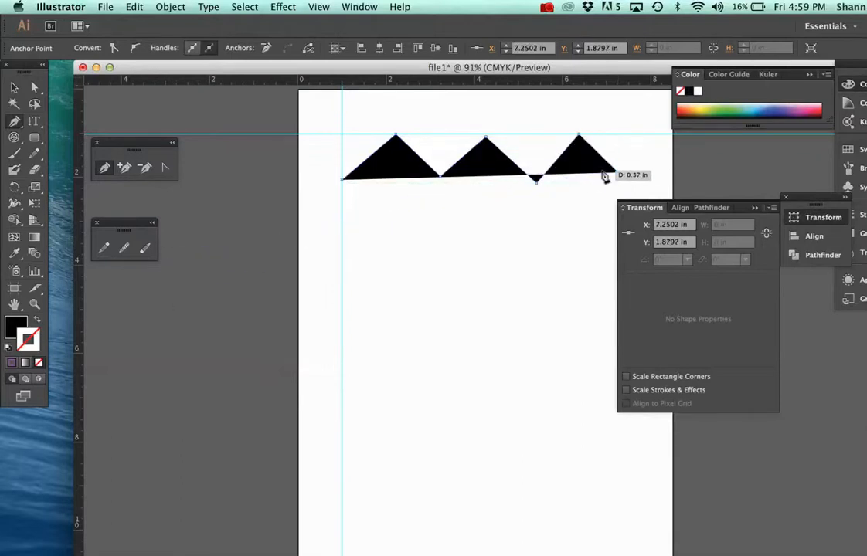
pyautogui.click(39, 324)
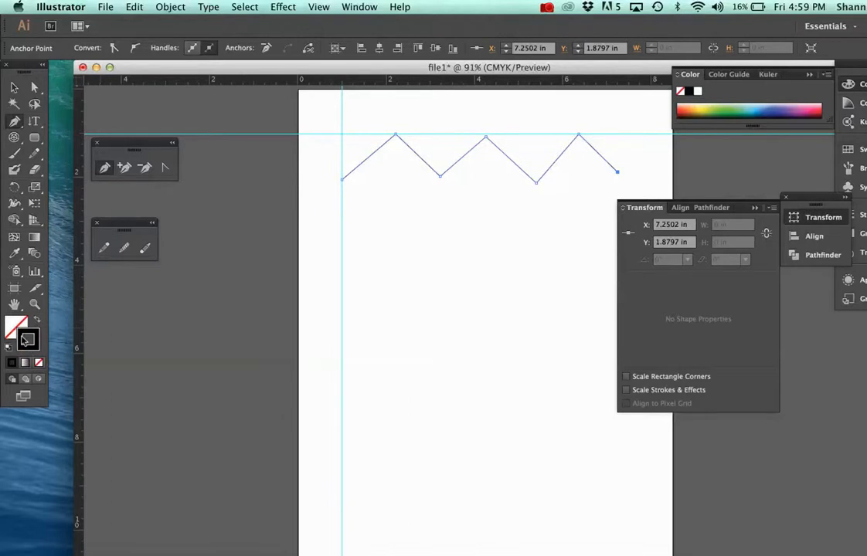
# - Close the zigzag into a flat-bottomed shape with its base at about 3.59 in, try it with a black fill, and delete it
pyautogui.click(636, 210)
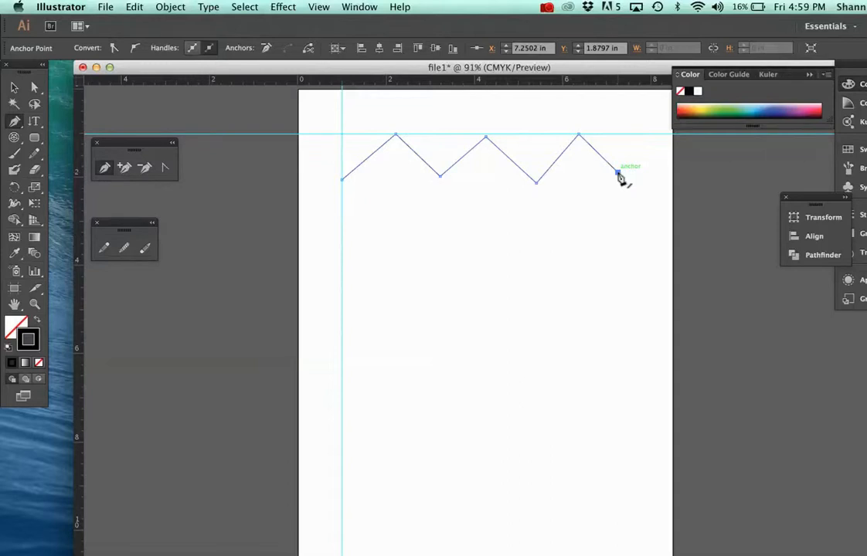
pyautogui.click(628, 247)
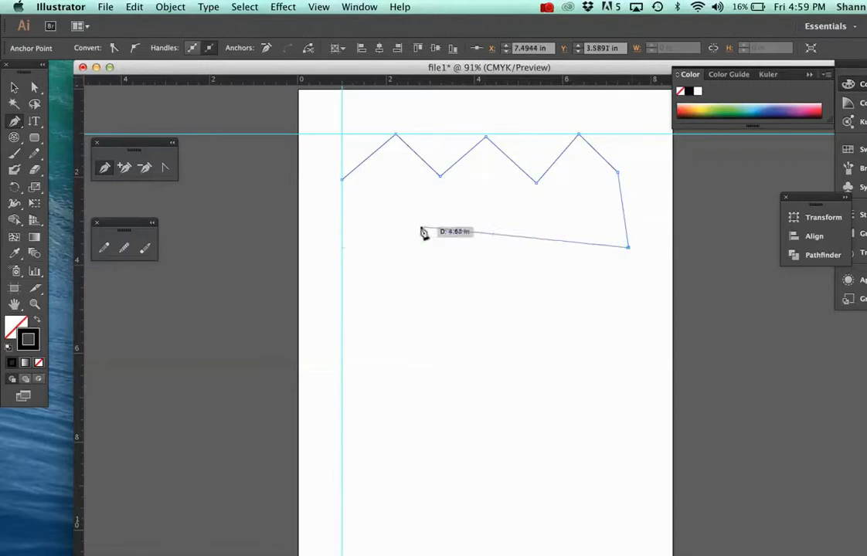
pyautogui.click(341, 247)
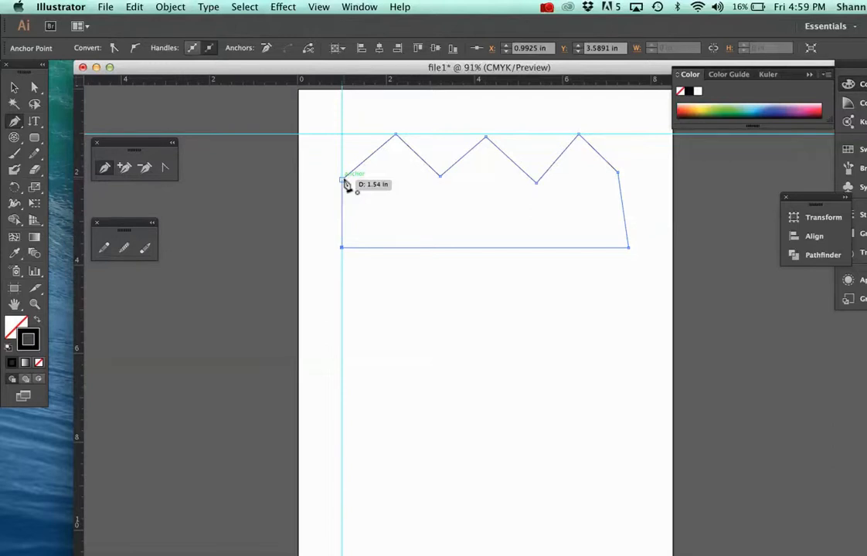
pyautogui.click(342, 180)
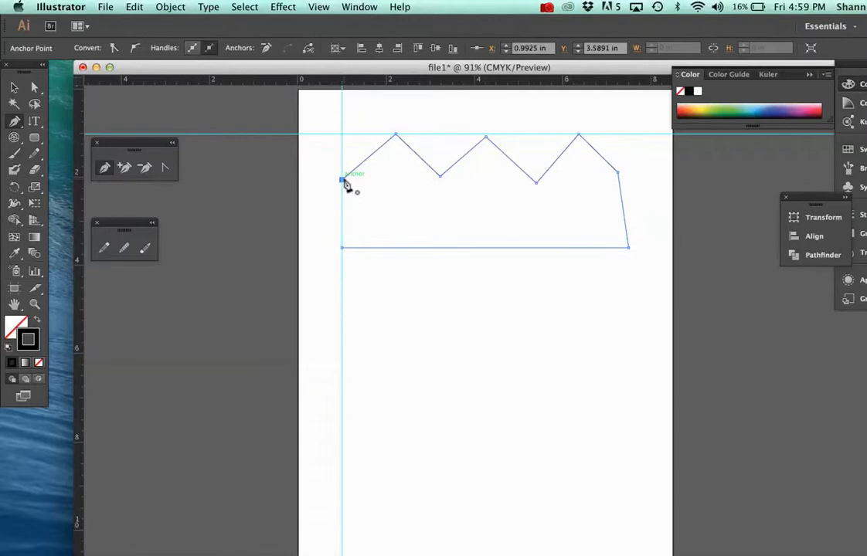
pyautogui.click(38, 322)
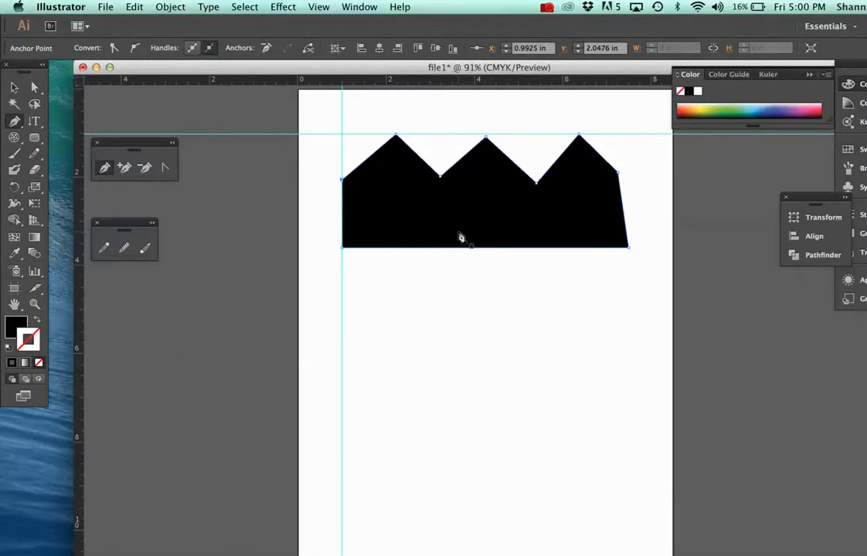
pyautogui.press('Delete')
pyautogui.press('Delete')
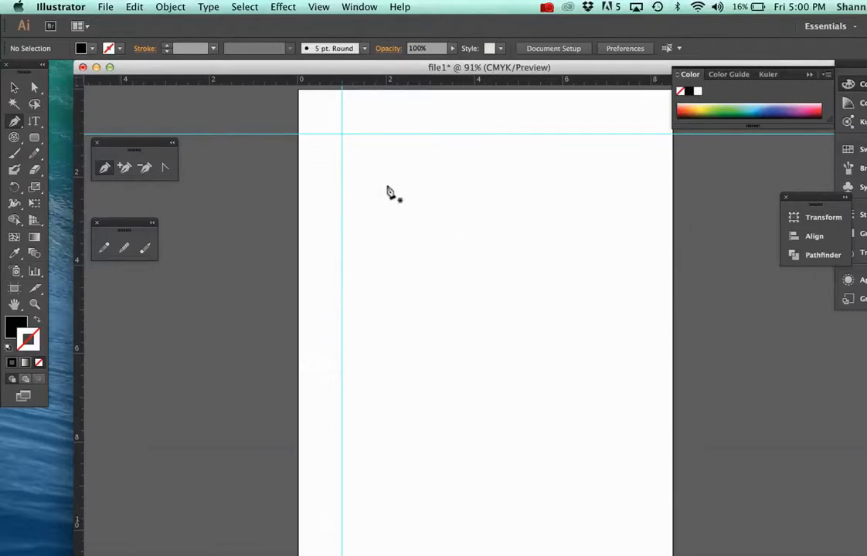
# - Draw a black-stroked, unfilled pen path with a straight segment about 1.63 in long followed by an arch about 1.33 in wide
pyautogui.click(342, 201)
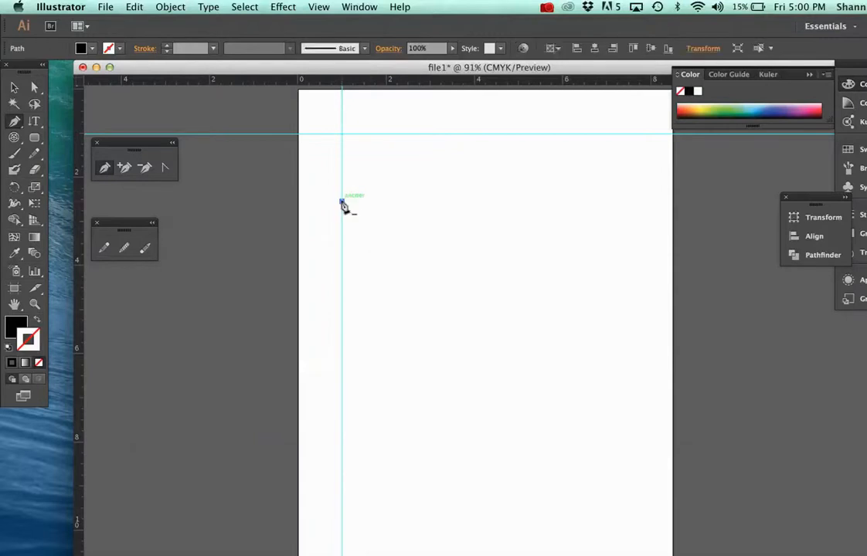
pyautogui.click(414, 201)
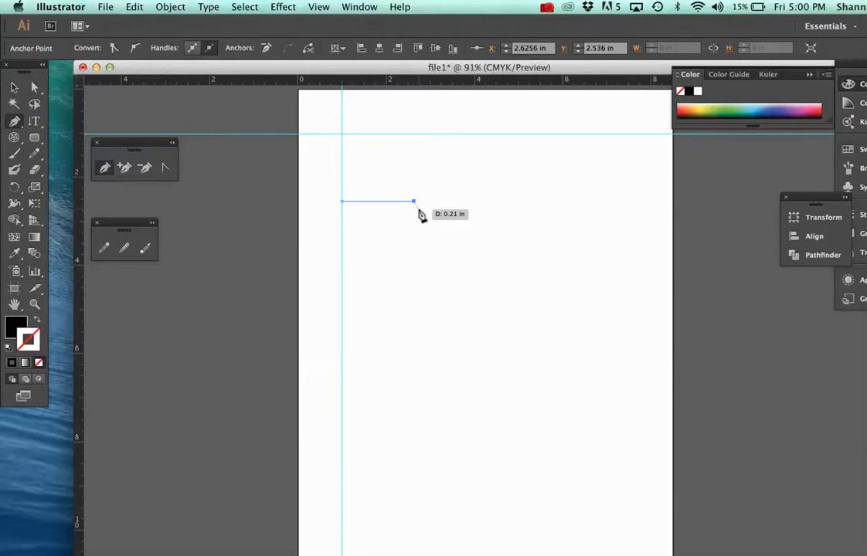
pyautogui.click(38, 321)
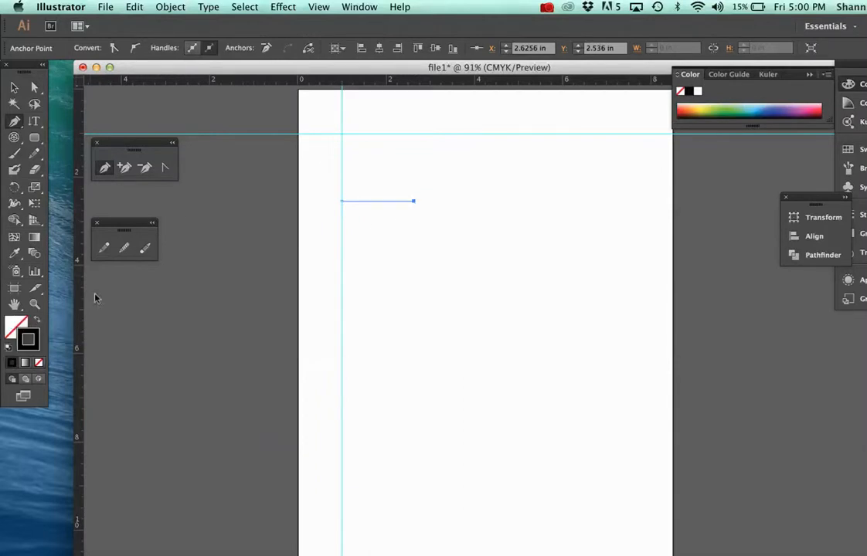
pyautogui.click(415, 202)
pyautogui.moveTo(415, 151); pyautogui.dragTo(416, 154)
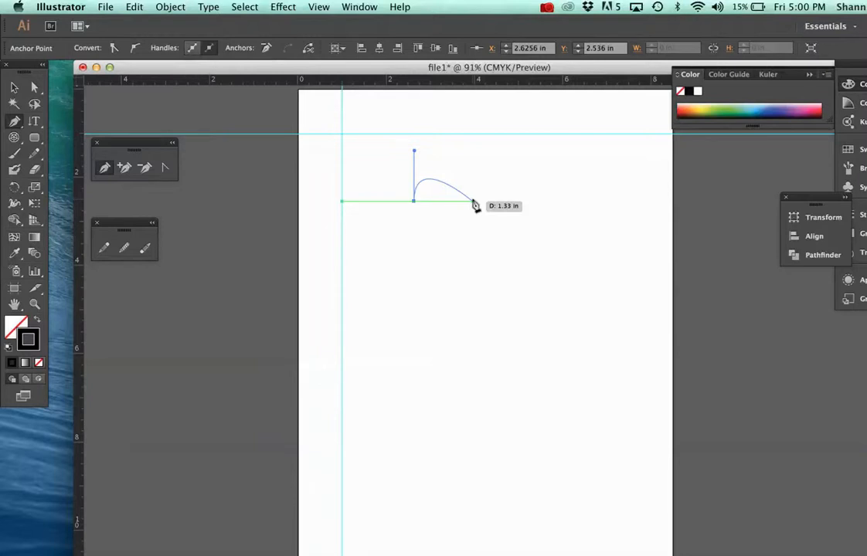
pyautogui.moveTo(473, 201); pyautogui.dragTo(478, 255)
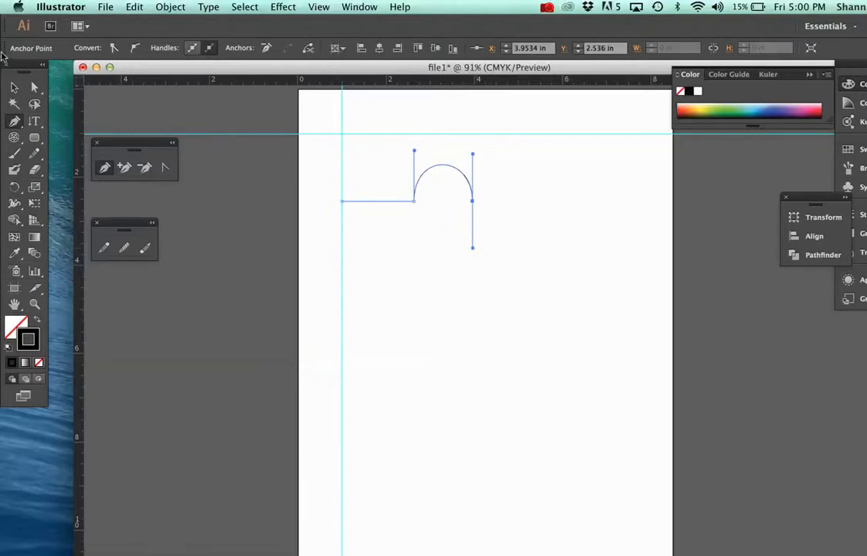
pyautogui.click(14, 91)
pyautogui.click(376, 131)
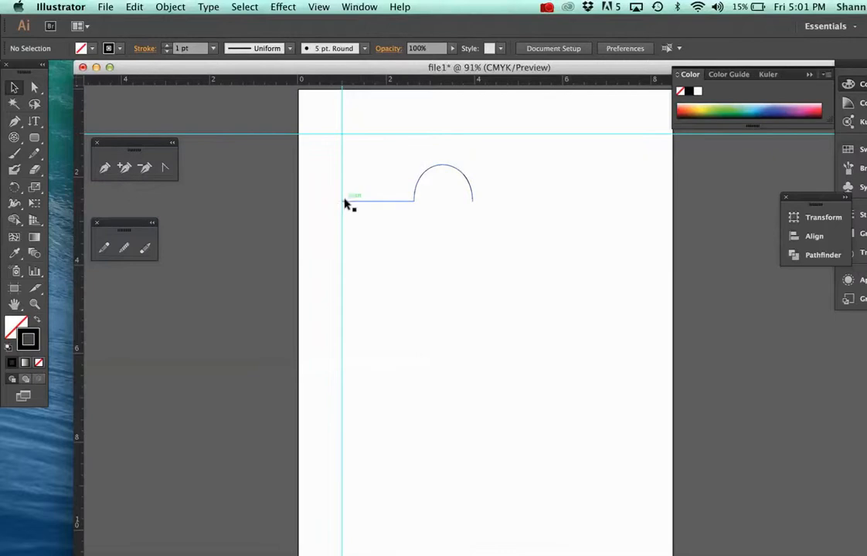
# - Try reshaping the arch by pulling both of its direction handles outward with the Direct Selection tool, and delete the whole path
pyautogui.click(416, 203)
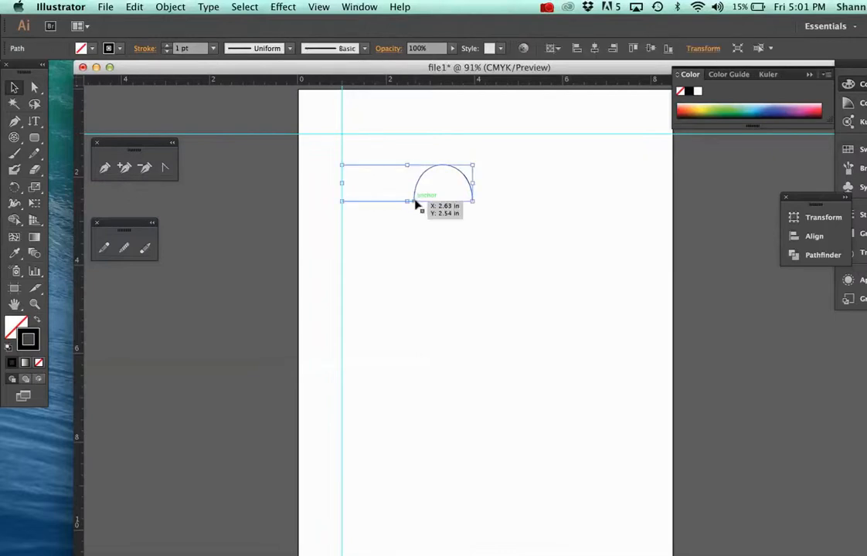
pyautogui.click(34, 87)
pyautogui.click(415, 192)
pyautogui.click(414, 201)
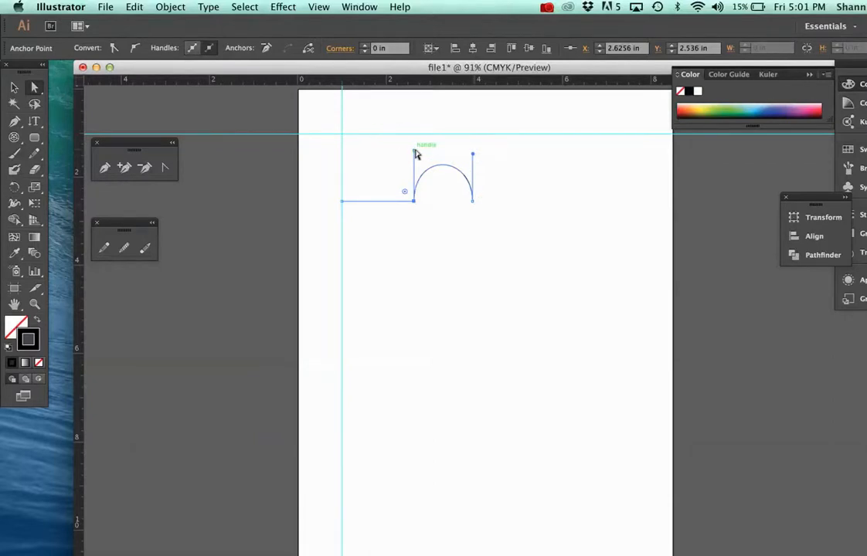
pyautogui.moveTo(415, 152); pyautogui.dragTo(374, 168)
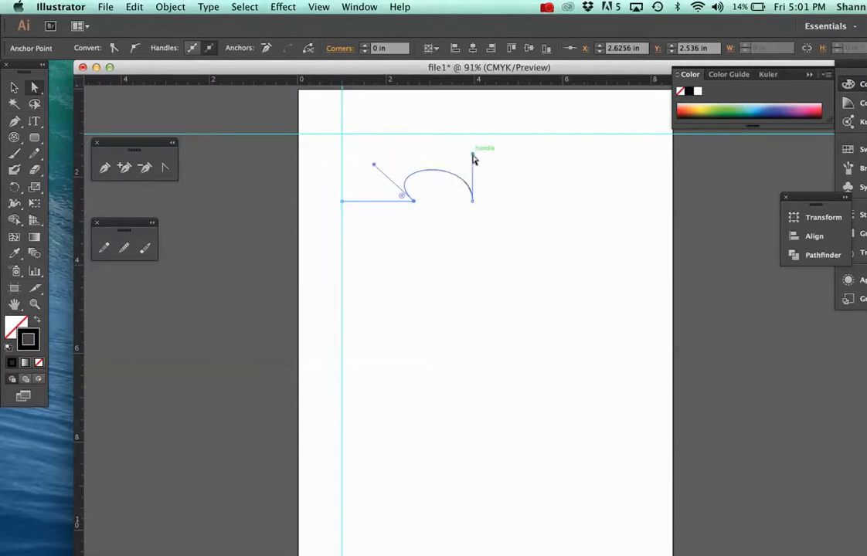
pyautogui.moveTo(473, 153); pyautogui.dragTo(495, 155)
pyautogui.click(540, 265)
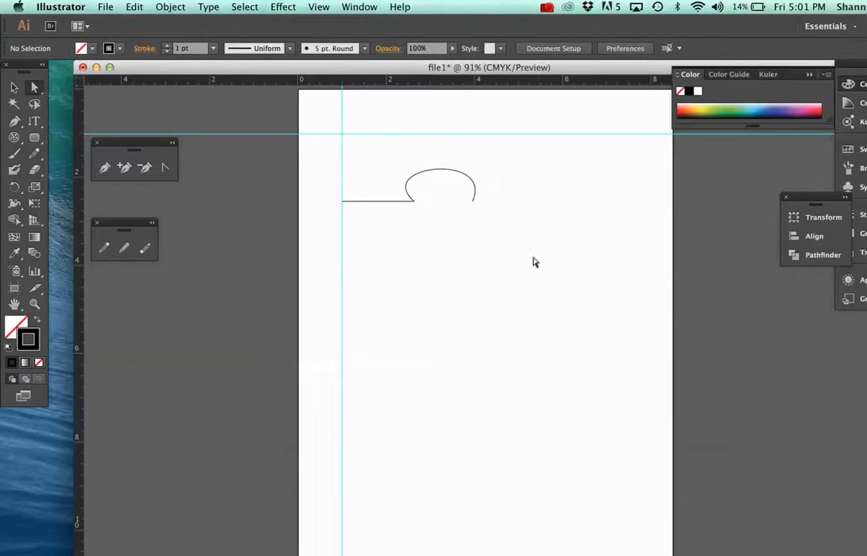
pyautogui.moveTo(334, 149); pyautogui.dragTo(493, 235)
pyautogui.press('Delete')
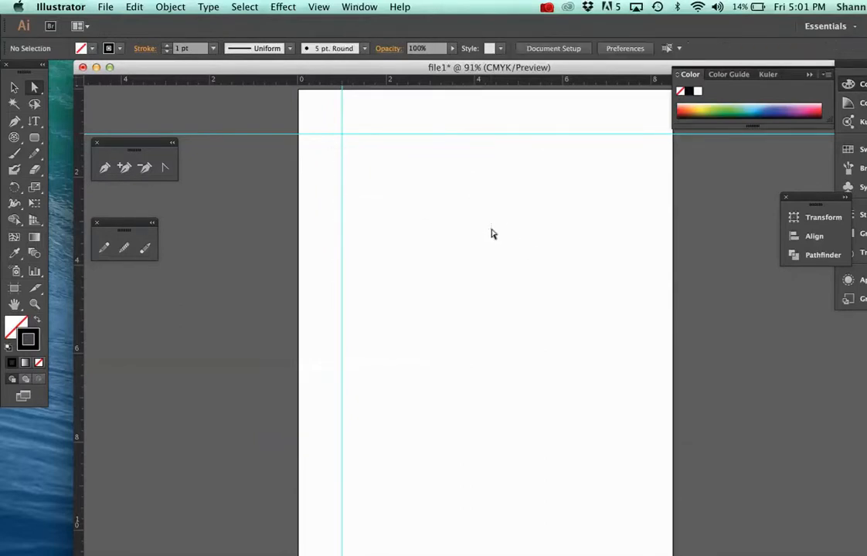
# - Draw a three-curve wave about 6.5 in wide with the Pen tool, starting on the vertical guide, and select the finished path
pyautogui.click(105, 172)
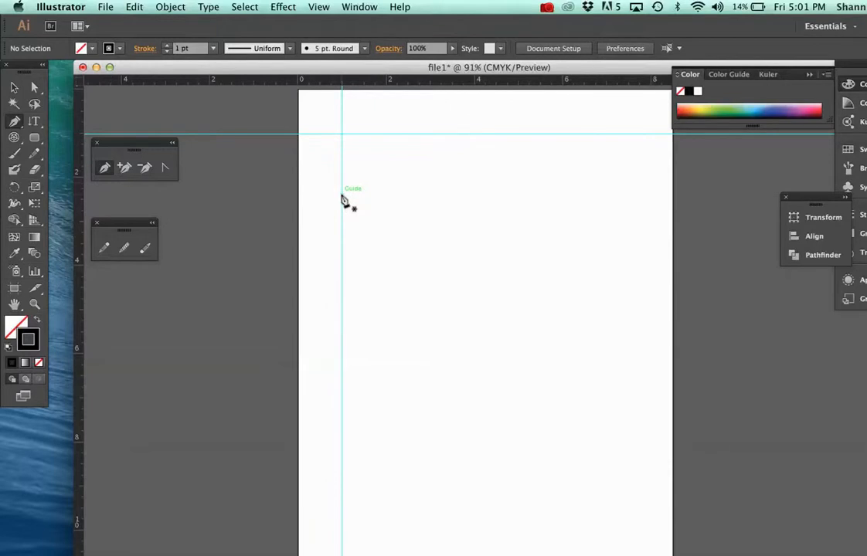
pyautogui.moveTo(342, 196); pyautogui.dragTo(344, 138)
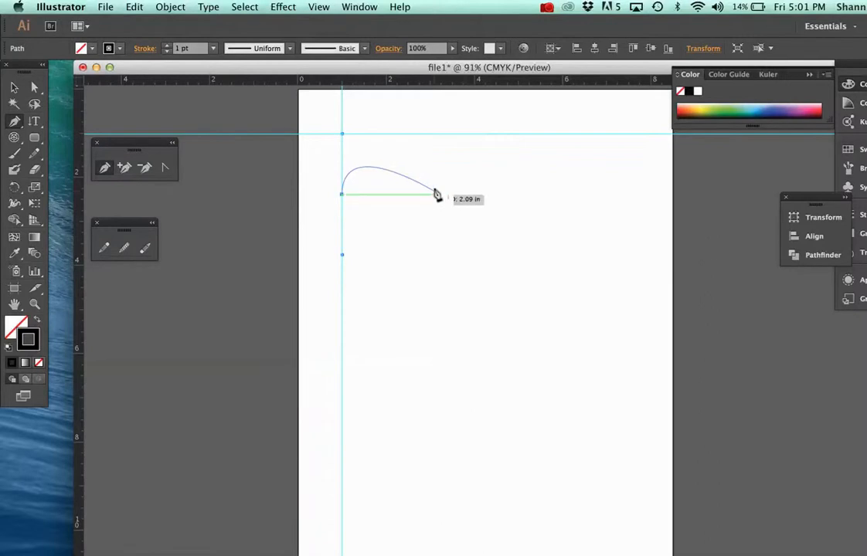
pyautogui.moveTo(430, 188); pyautogui.dragTo(431, 242)
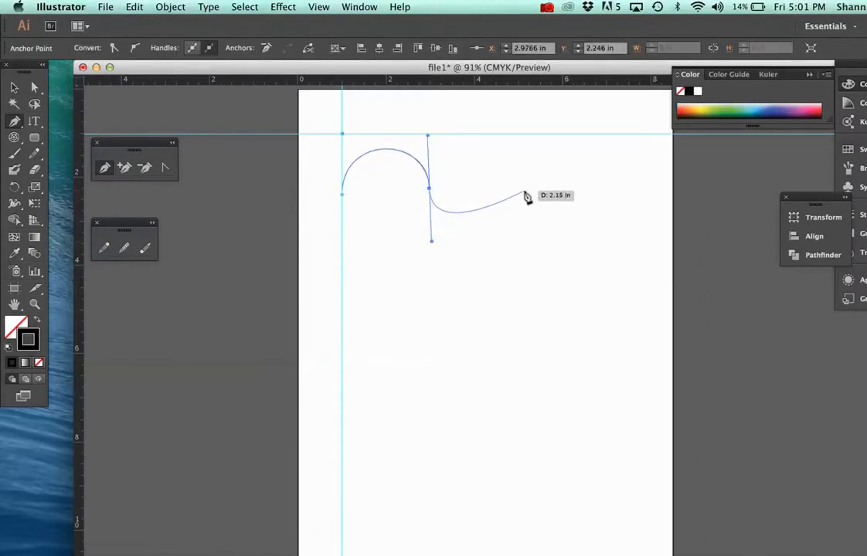
pyautogui.moveTo(525, 194); pyautogui.dragTo(523, 139)
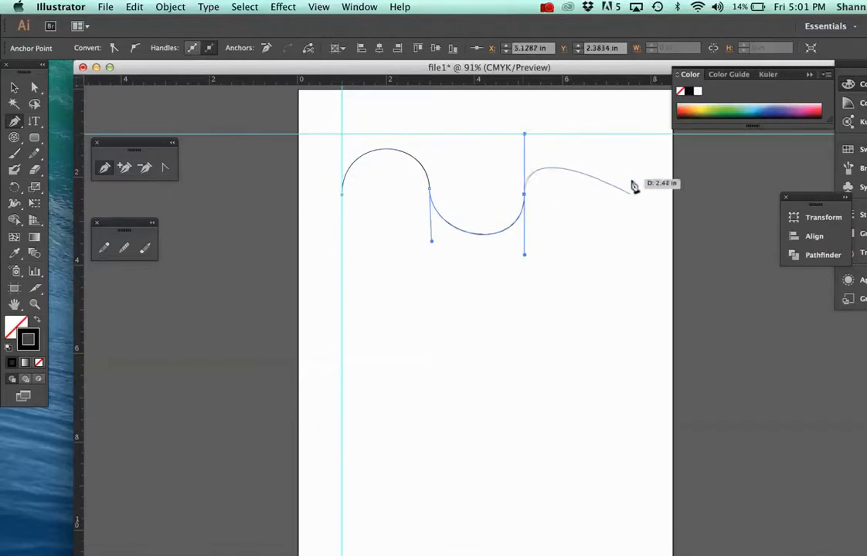
pyautogui.moveTo(631, 195); pyautogui.dragTo(639, 254)
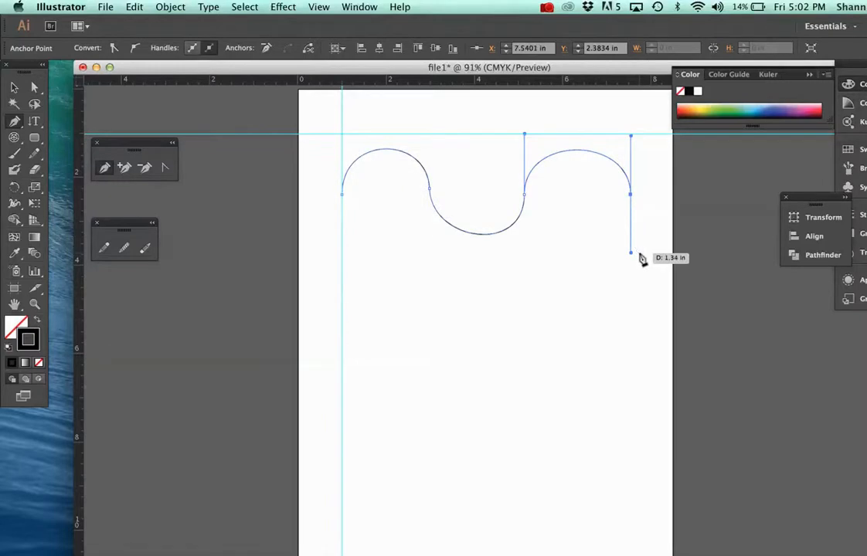
pyautogui.click(14, 88)
pyautogui.click(468, 126)
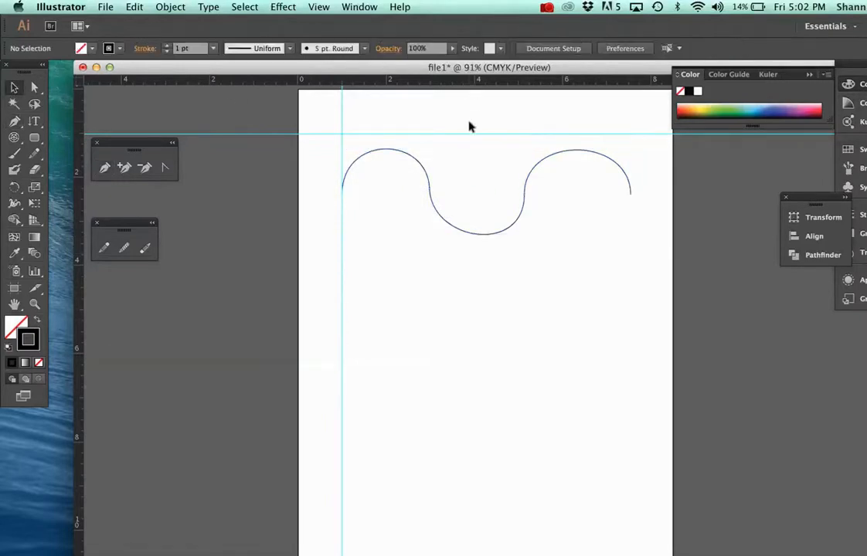
pyautogui.click(485, 237)
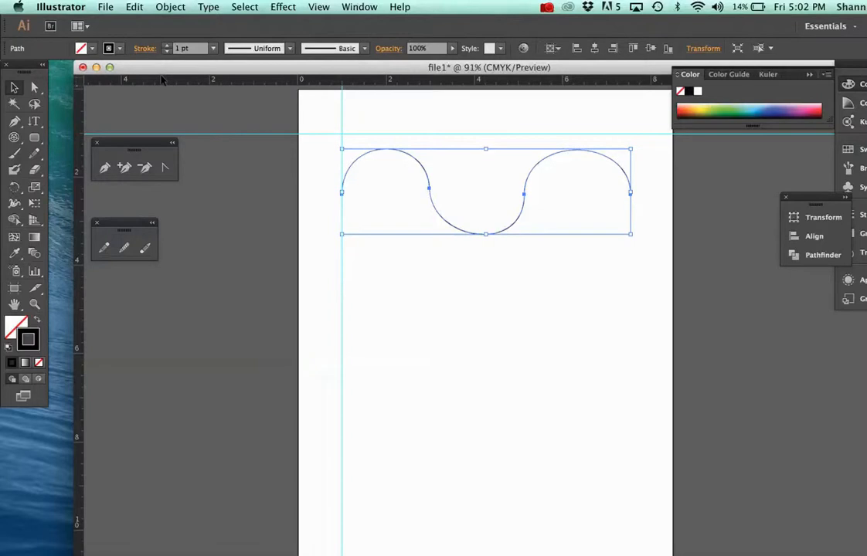
# - Reshape the wave by moving the anchor between its first two curves to about X 3.25 in and shortening both its direction handles
pyautogui.click(34, 87)
pyautogui.click(391, 124)
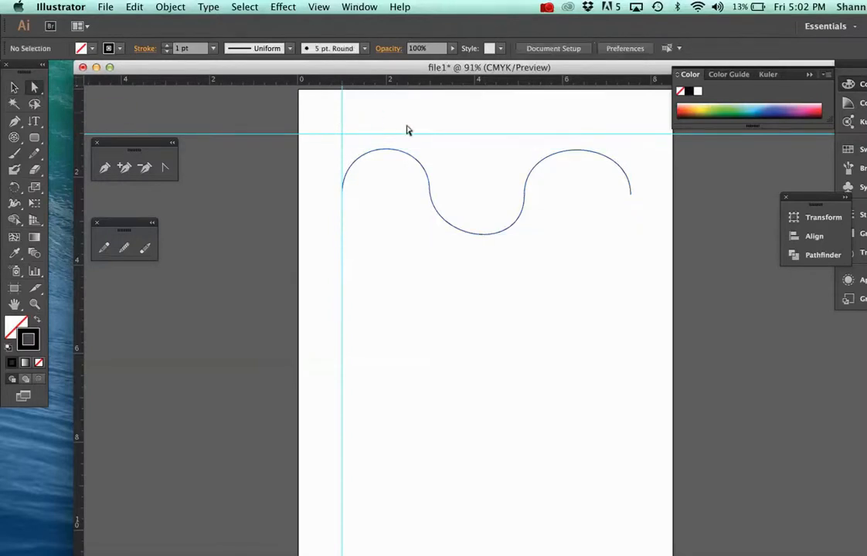
pyautogui.click(429, 193)
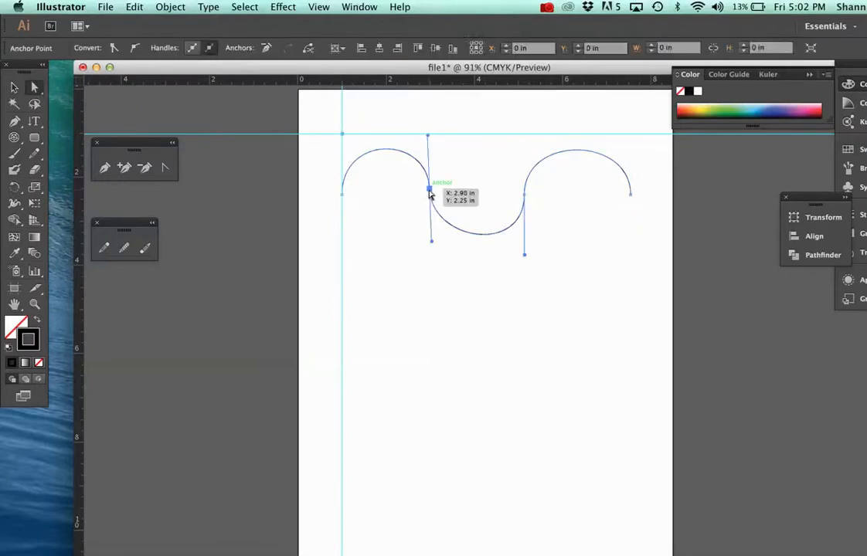
pyautogui.moveTo(430, 193)
pyautogui.mouseDown()
pyautogui.moveTo(400, 196)
pyautogui.moveTo(469, 192)
pyautogui.moveTo(455, 197)
pyautogui.moveTo(456, 240)
pyautogui.moveTo(445, 234)
pyautogui.moveTo(442, 191)
pyautogui.mouseUp()
pyautogui.moveTo(439, 137); pyautogui.dragTo(441, 163)
pyautogui.moveTo(444, 243); pyautogui.dragTo(444, 222)
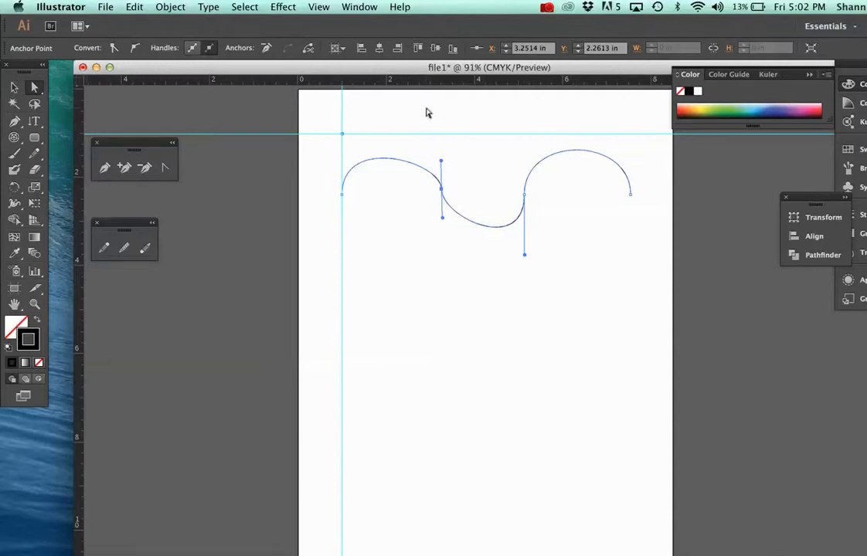
# - Add an anchor point at the crest of the wave's third curve, and delete it along with the anchor between the second and third curves
pyautogui.click(124, 169)
pyautogui.click(579, 150)
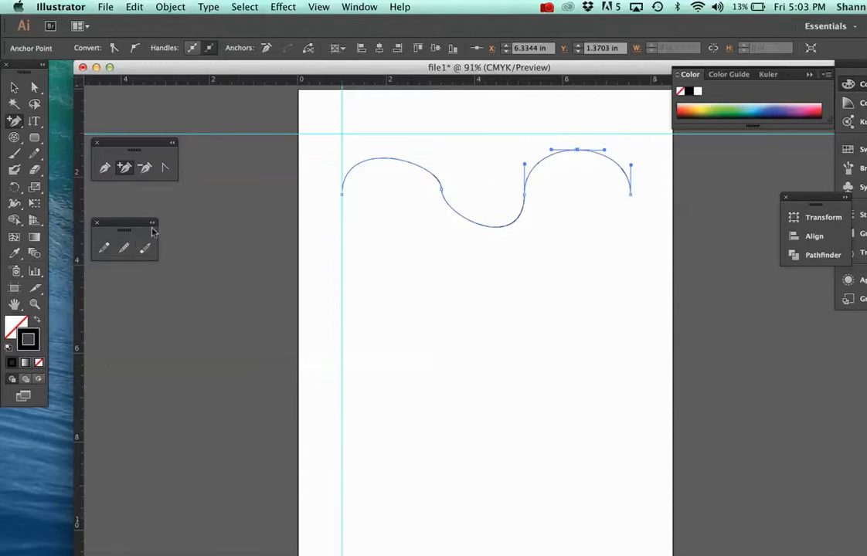
pyautogui.press('-')
pyautogui.click(579, 151)
pyautogui.click(525, 195)
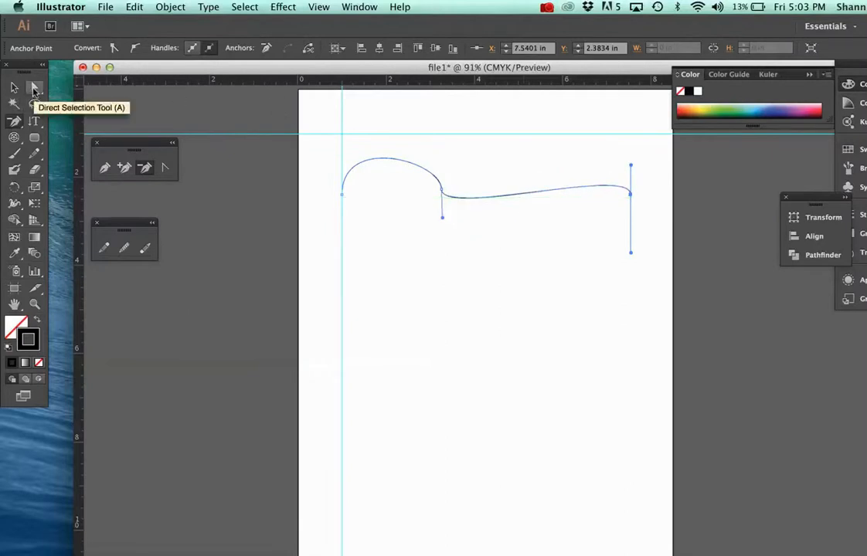
# - Deepen the dip after the middle anchor by pulling its lower direction handle down with the Direct Selection tool, and deselect the path
pyautogui.click(34, 90)
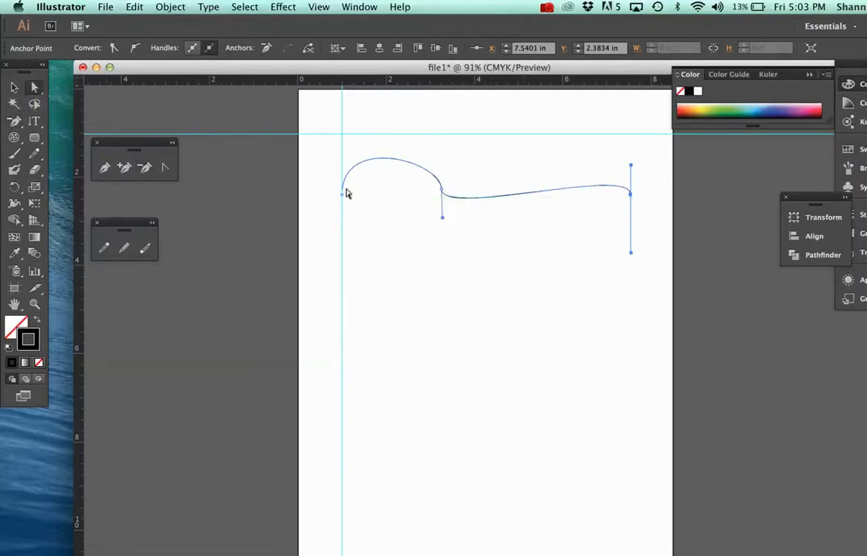
pyautogui.moveTo(443, 222); pyautogui.dragTo(442, 278)
pyautogui.click(472, 133)
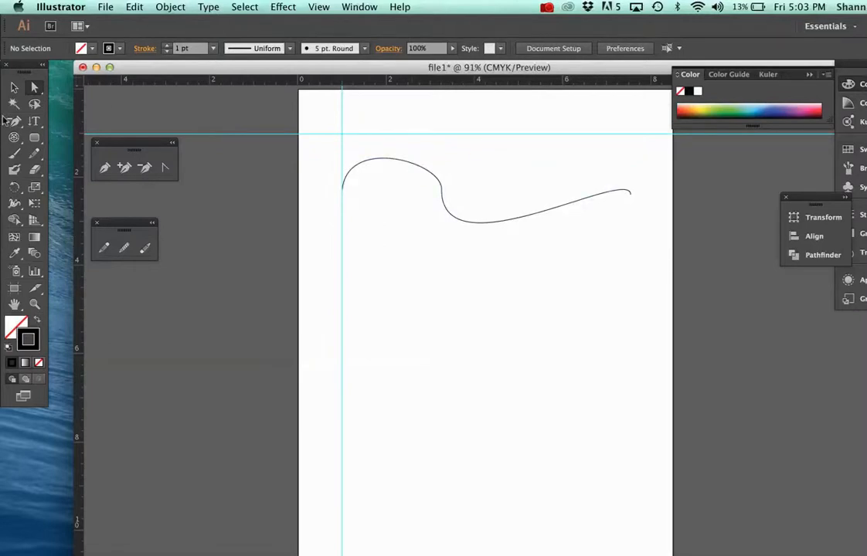
# - Try converting the path's middle anchor to a corner and back to a smooth point, and delete the whole path
pyautogui.click(14, 87)
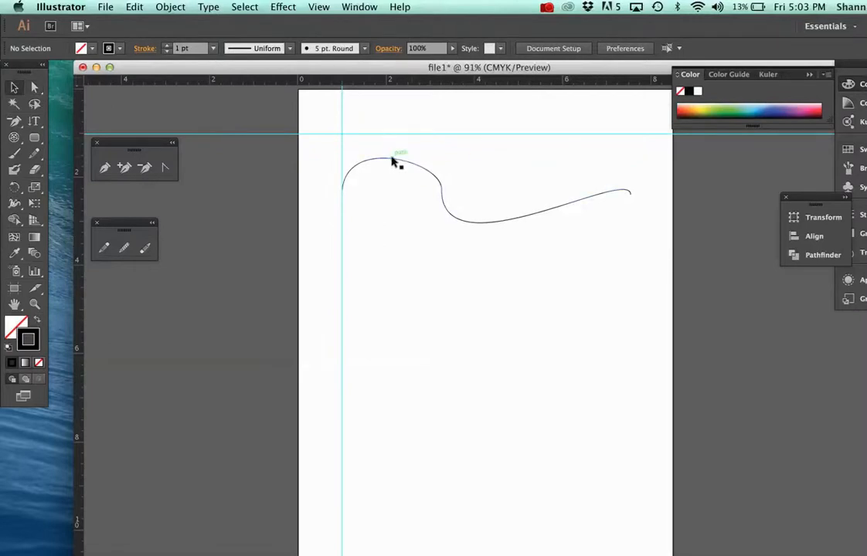
pyautogui.click(394, 160)
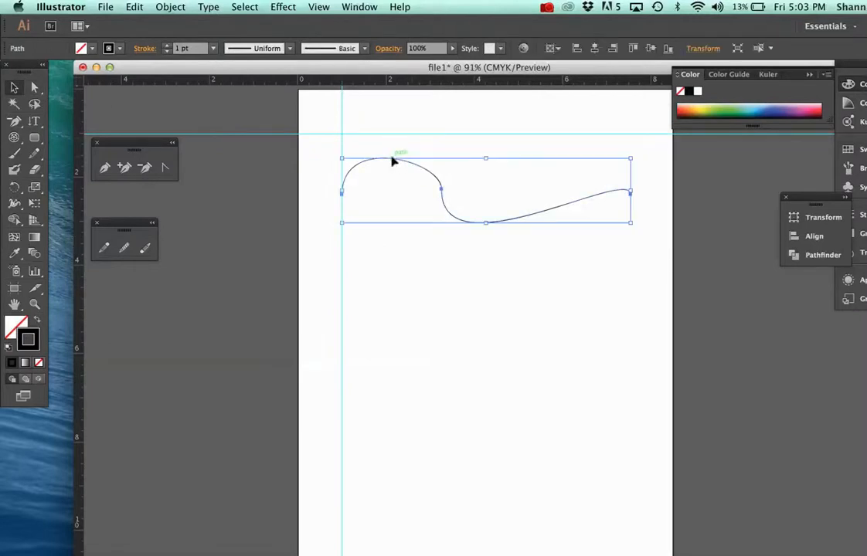
pyautogui.click(165, 169)
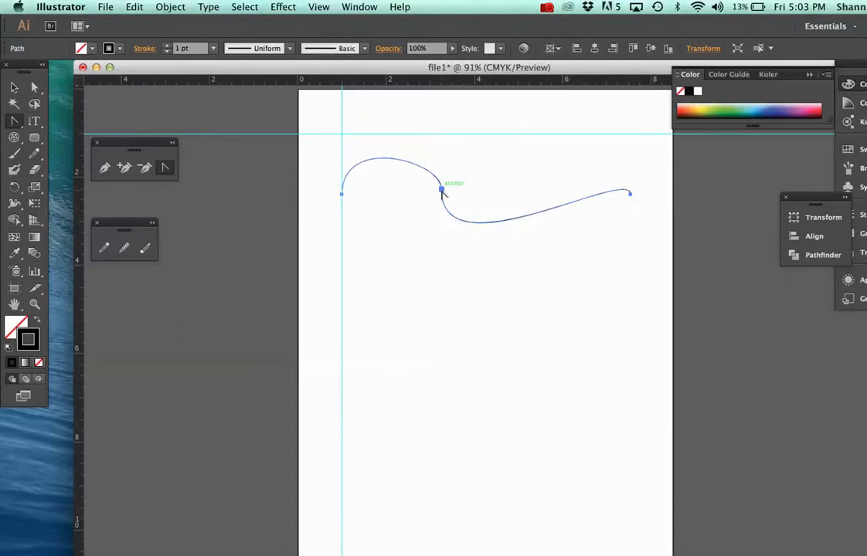
pyautogui.click(443, 190)
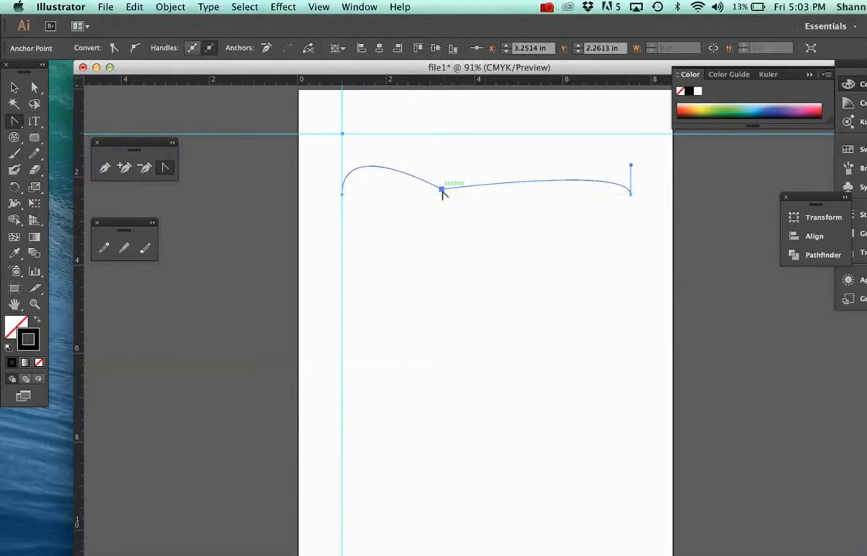
pyautogui.moveTo(442, 191); pyautogui.dragTo(479, 198)
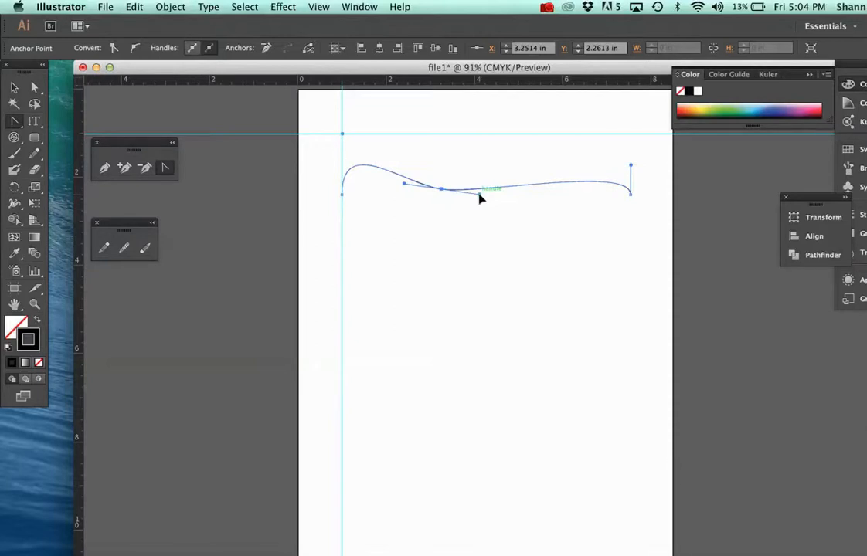
pyautogui.press('Delete')
pyautogui.press('Delete')
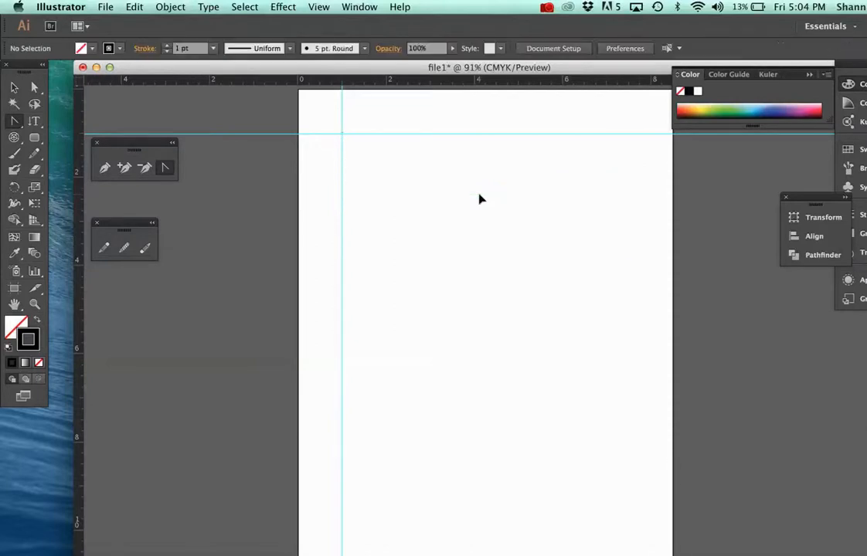
# - Paint an open, wavy freehand outline about 6 in wide and 3.7 in high with the Paintbrush, and select it with Direct Selection
pyautogui.click(13, 154)
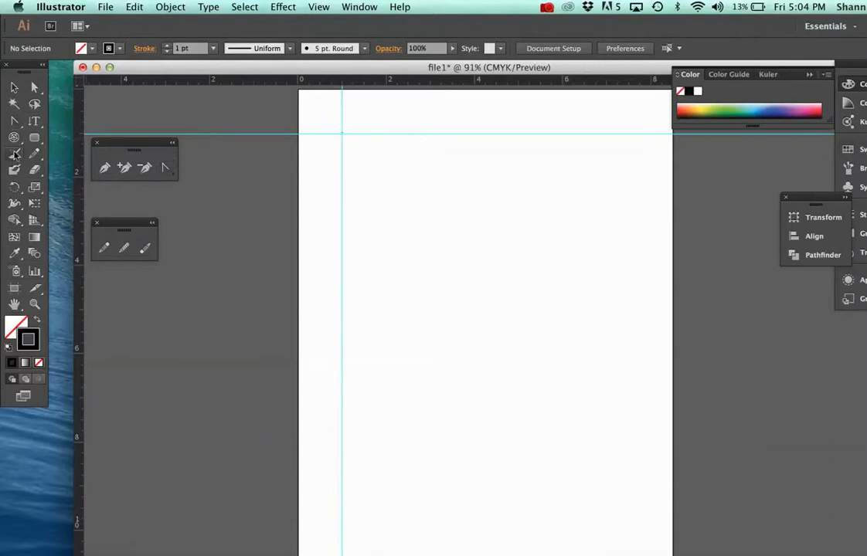
pyautogui.moveTo(335, 181)
pyautogui.mouseDown()
pyautogui.moveTo(365, 183)
pyautogui.moveTo(398, 127)
pyautogui.moveTo(422, 133)
pyautogui.moveTo(431, 163)
pyautogui.moveTo(465, 182)
pyautogui.moveTo(496, 151)
pyautogui.moveTo(523, 170)
pyautogui.moveTo(530, 200)
pyautogui.moveTo(562, 204)
pyautogui.moveTo(579, 222)
pyautogui.moveTo(588, 255)
pyautogui.moveTo(564, 269)
pyautogui.moveTo(478, 279)
pyautogui.moveTo(451, 244)
pyautogui.moveTo(367, 250)
pyautogui.moveTo(331, 187)
pyautogui.mouseUp()
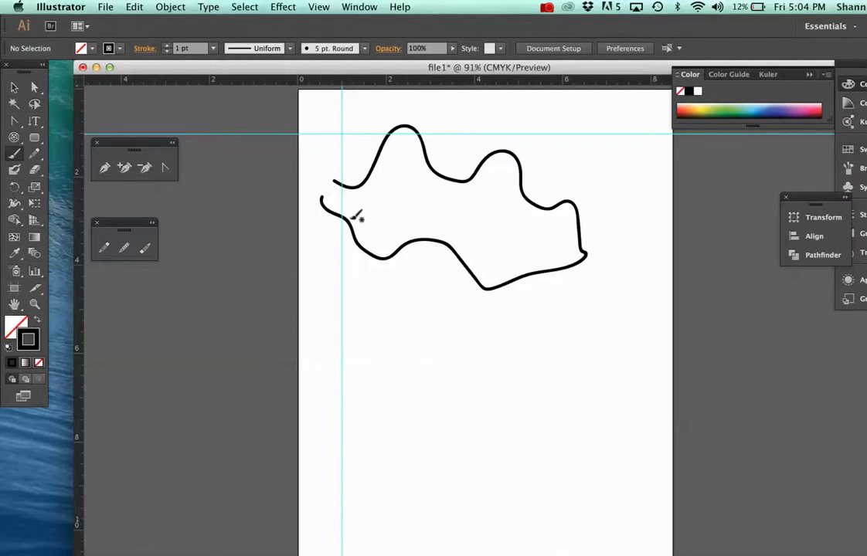
pyautogui.click(34, 87)
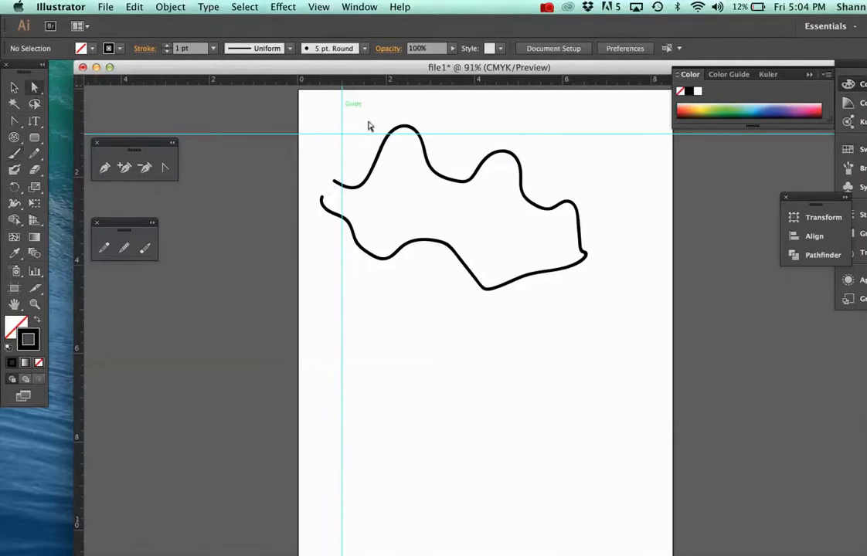
pyautogui.click(451, 184)
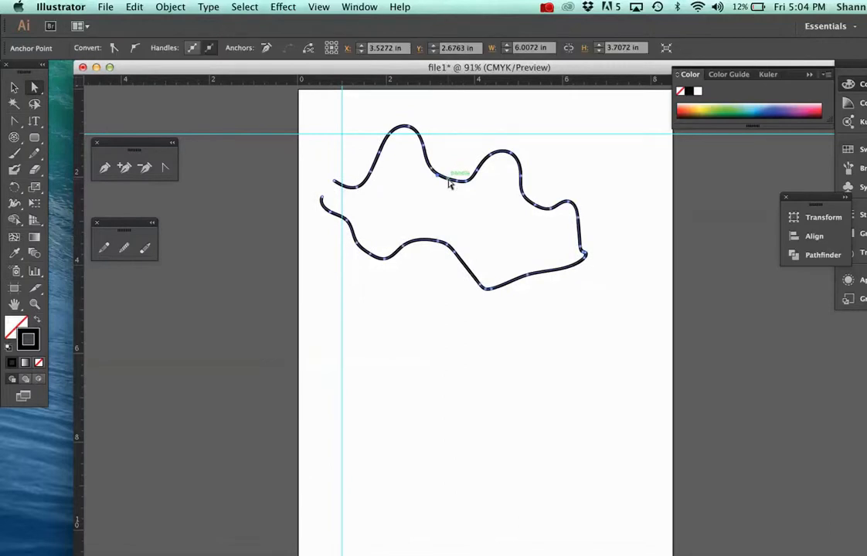
# - Examine the brushed path's anchor points up close and delete the whole path
pyautogui.press('super+equal')
pyautogui.press('super+equal')
pyautogui.scroll(-1, 452, 184)
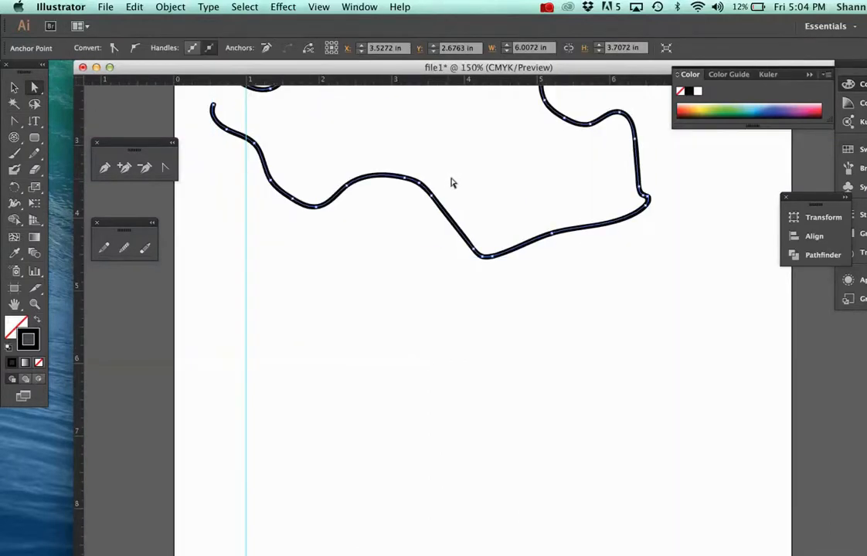
pyautogui.scroll(5, 443, 247)
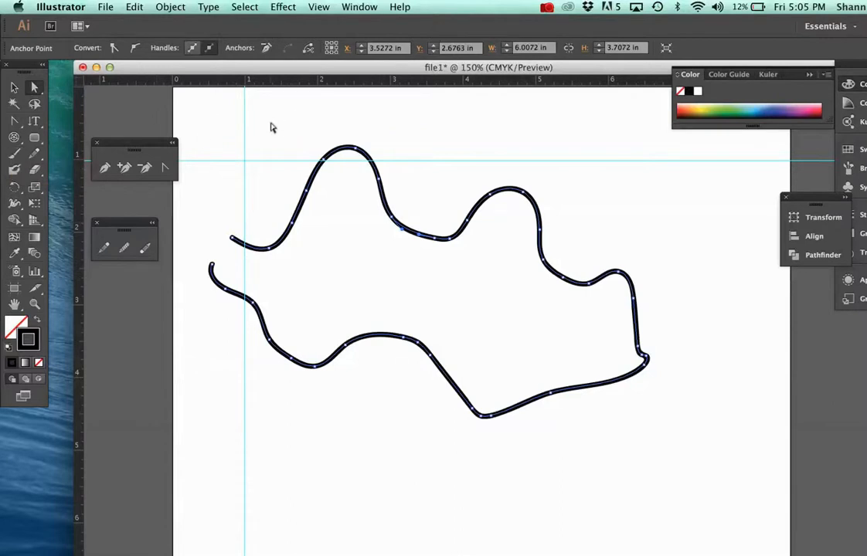
pyautogui.press('Delete')
pyautogui.press('Delete')
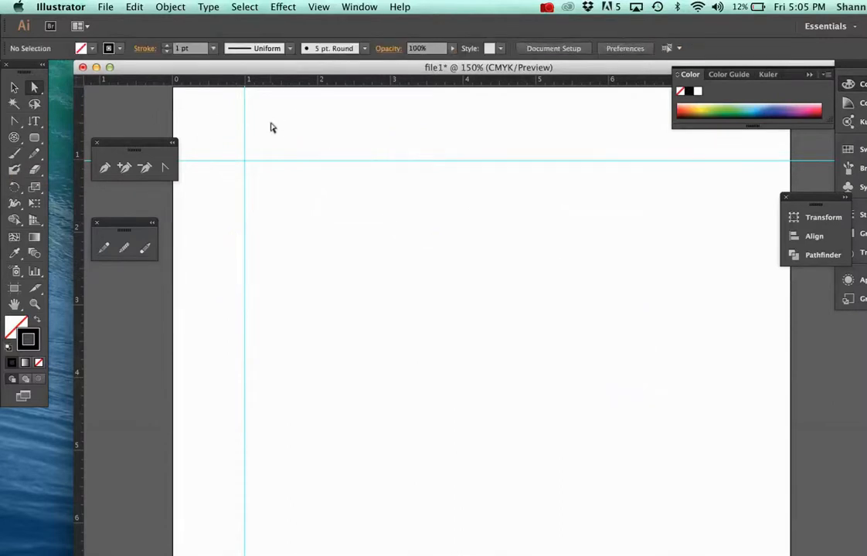
# - Draw an open, winding path about 5 in wide with the Pencil, and smooth its two end stretches and square corner with the Smooth tool
pyautogui.click(104, 249)
pyautogui.moveTo(279, 198)
pyautogui.mouseDown()
pyautogui.moveTo(385, 186)
pyautogui.moveTo(371, 231)
pyautogui.moveTo(436, 241)
pyautogui.moveTo(435, 298)
pyautogui.moveTo(544, 305)
pyautogui.moveTo(572, 344)
pyautogui.moveTo(641, 278)
pyautogui.moveTo(636, 252)
pyautogui.moveTo(521, 228)
pyautogui.moveTo(479, 207)
pyautogui.mouseUp()
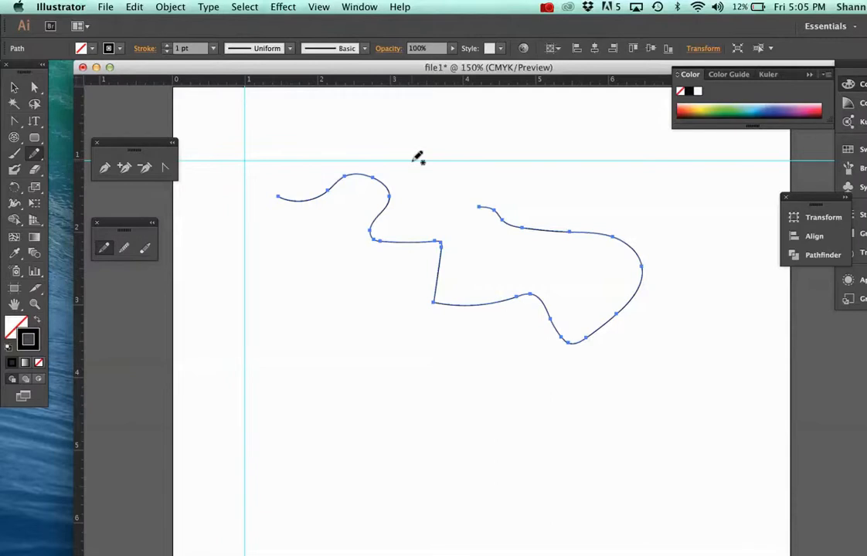
pyautogui.click(123, 249)
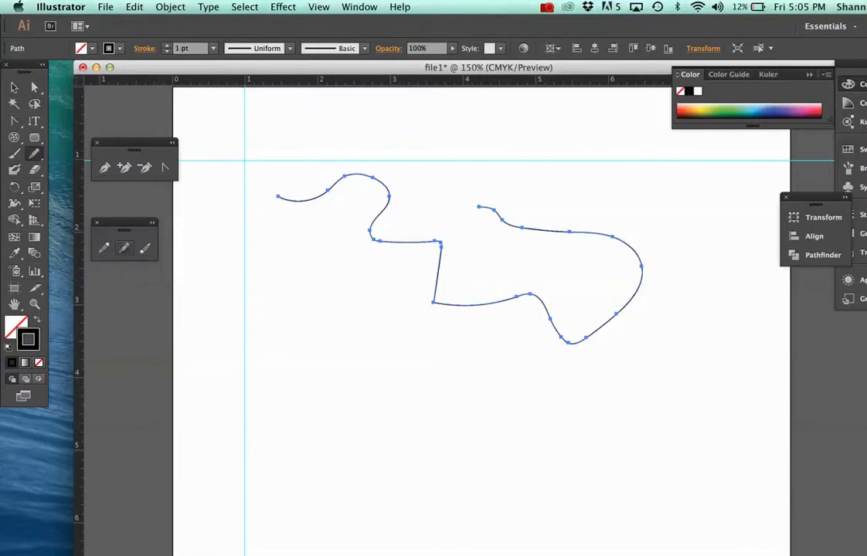
pyautogui.moveTo(387, 200)
pyautogui.mouseDown()
pyautogui.moveTo(369, 224)
pyautogui.moveTo(389, 248)
pyautogui.moveTo(404, 242)
pyautogui.moveTo(377, 238)
pyautogui.moveTo(373, 223)
pyautogui.moveTo(384, 198)
pyautogui.moveTo(374, 177)
pyautogui.moveTo(344, 178)
pyautogui.moveTo(326, 193)
pyautogui.mouseUp()
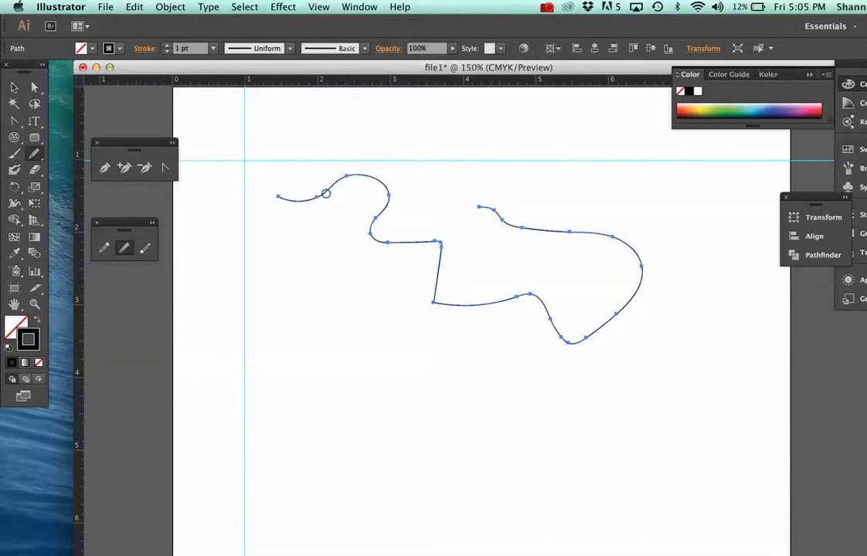
pyautogui.moveTo(490, 207)
pyautogui.mouseDown()
pyautogui.moveTo(548, 231)
pyautogui.moveTo(614, 237)
pyautogui.mouseUp()
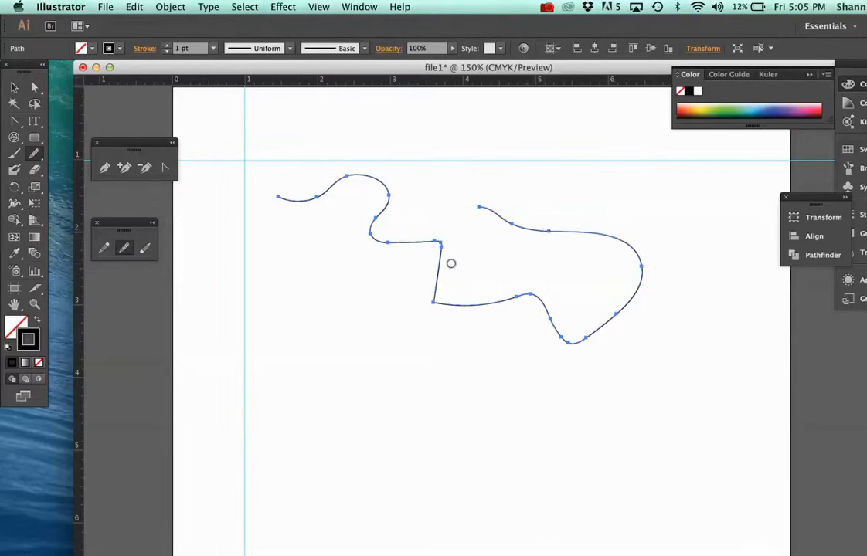
pyautogui.moveTo(440, 258)
pyautogui.mouseDown()
pyautogui.moveTo(441, 242)
pyautogui.moveTo(420, 244)
pyautogui.mouseUp()
# - Erase the short stretch below the pencil path's first hump with the Path Eraser, and close the floating Pencil tool group
pyautogui.click(144, 250)
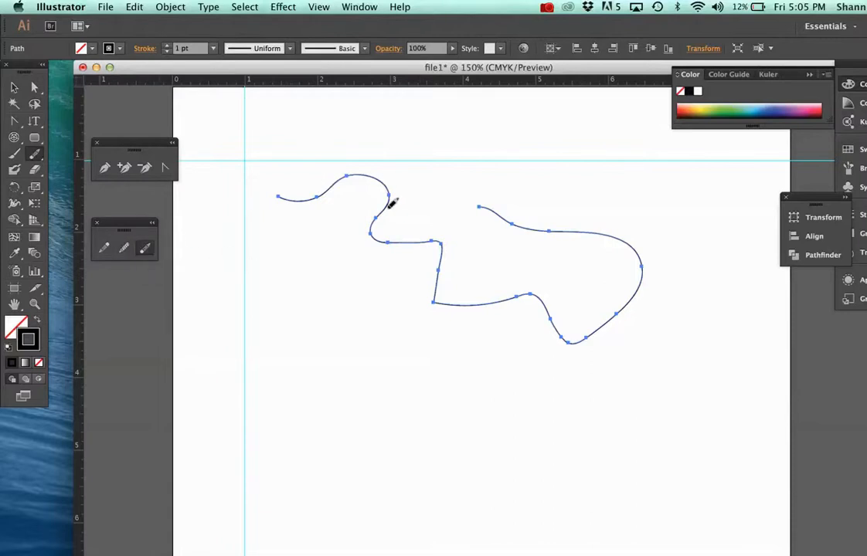
pyautogui.moveTo(379, 213); pyautogui.dragTo(377, 236)
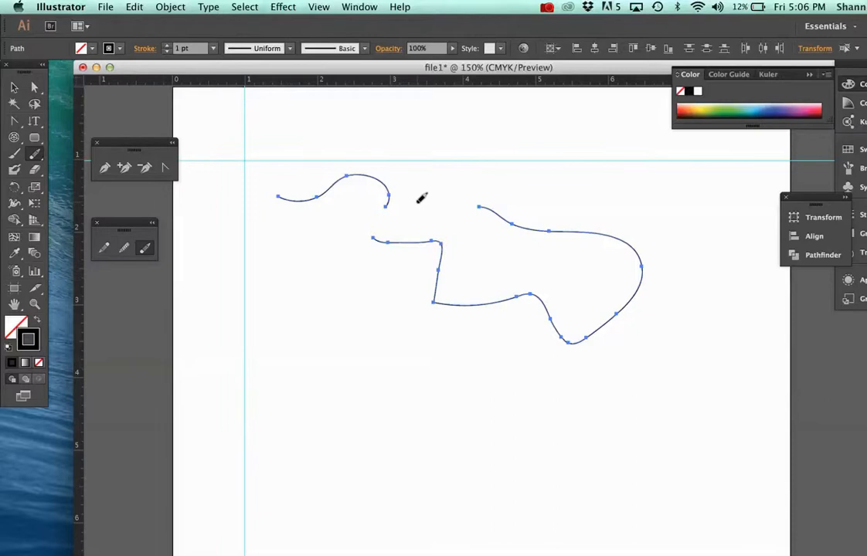
pyautogui.click(98, 225)
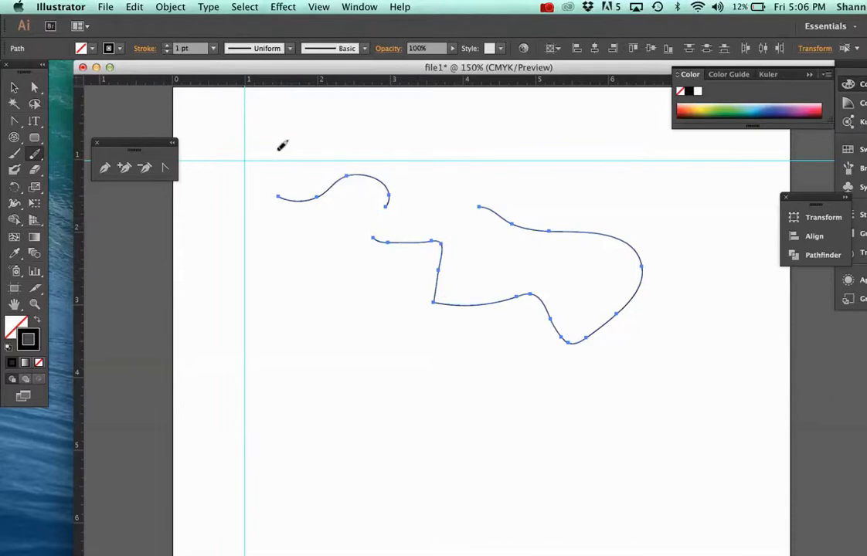
# - Select all the pencil paths on the artboard and delete them
pyautogui.press('v')
pyautogui.press('super+a')
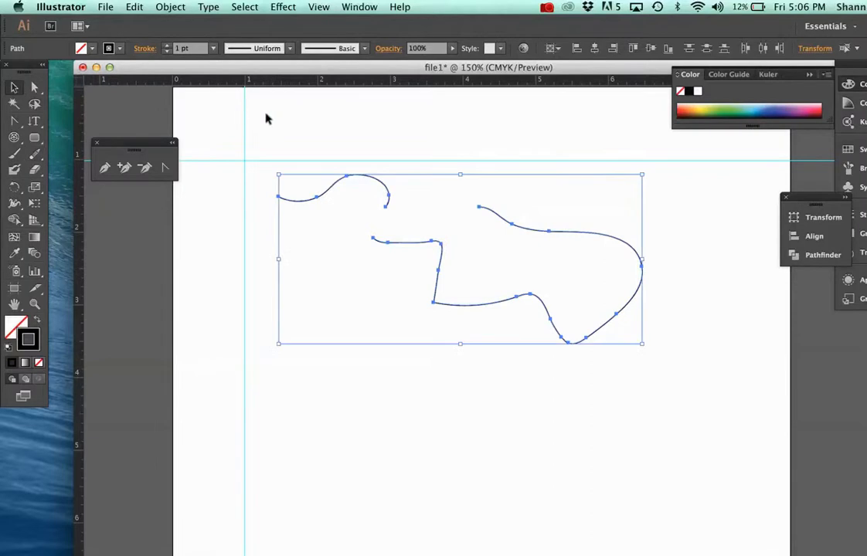
pyautogui.press('Delete')
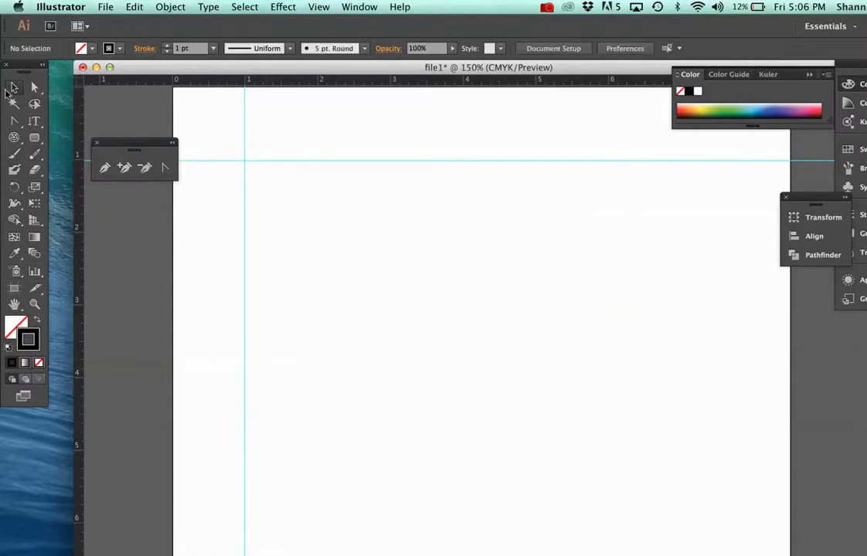
# - Draw three rectangles of about 1.94 x 1.08 in, 1.64 x 1.61 in and 1.69 x 1.71 in, and select all three
pyautogui.moveTo(35, 139); pyautogui.dragTo(58, 136)
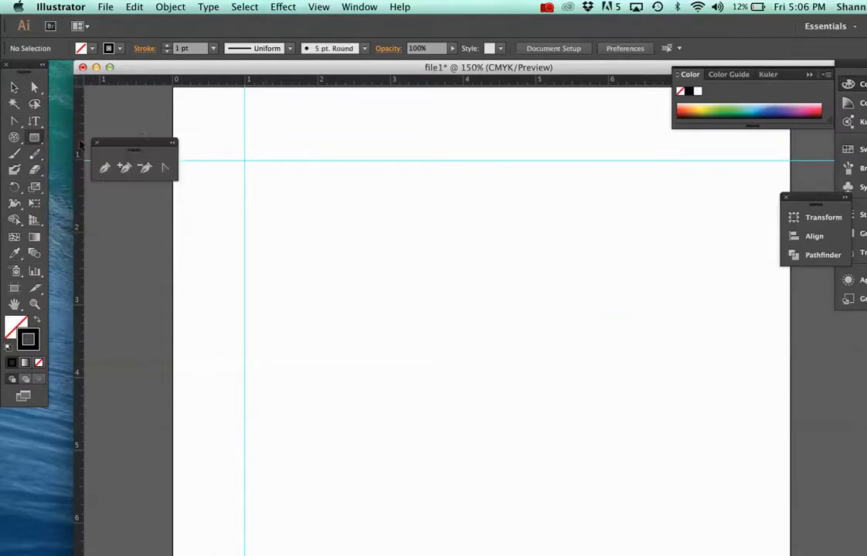
pyautogui.moveTo(237, 146); pyautogui.dragTo(377, 224)
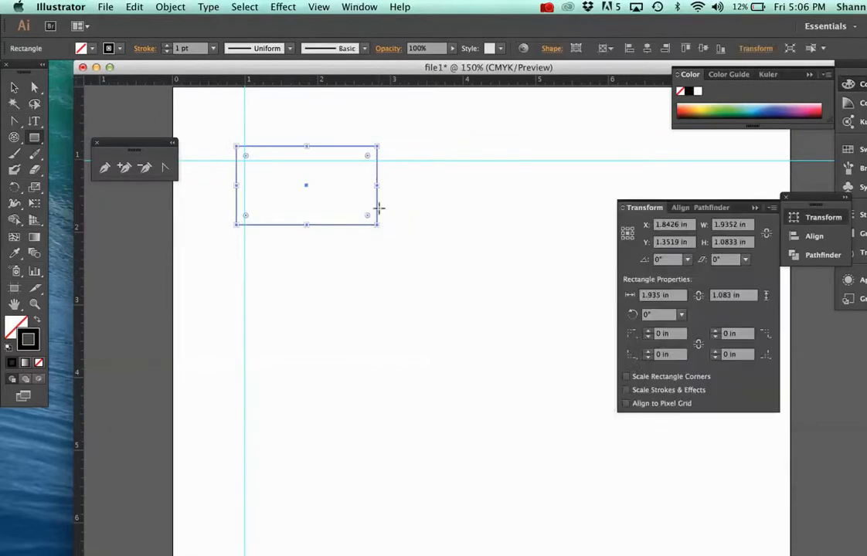
pyautogui.moveTo(415, 197); pyautogui.dragTo(533, 313)
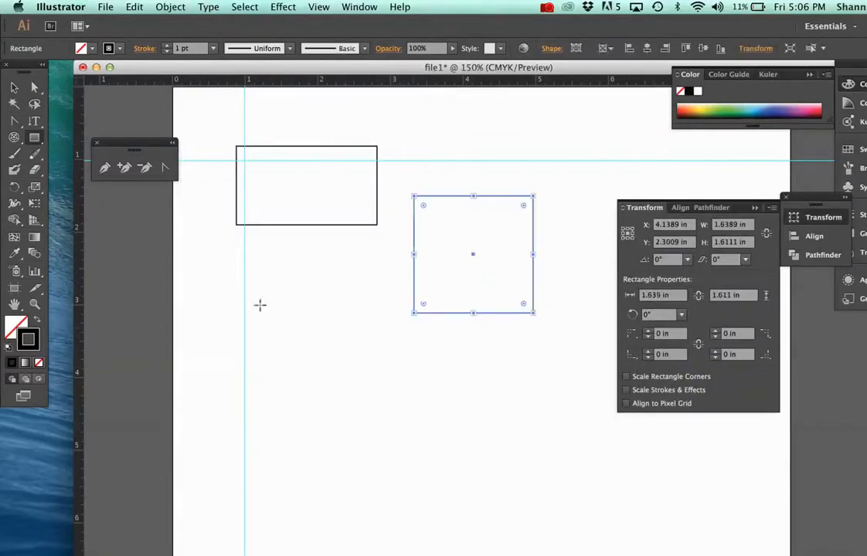
pyautogui.moveTo(263, 295); pyautogui.dragTo(386, 419)
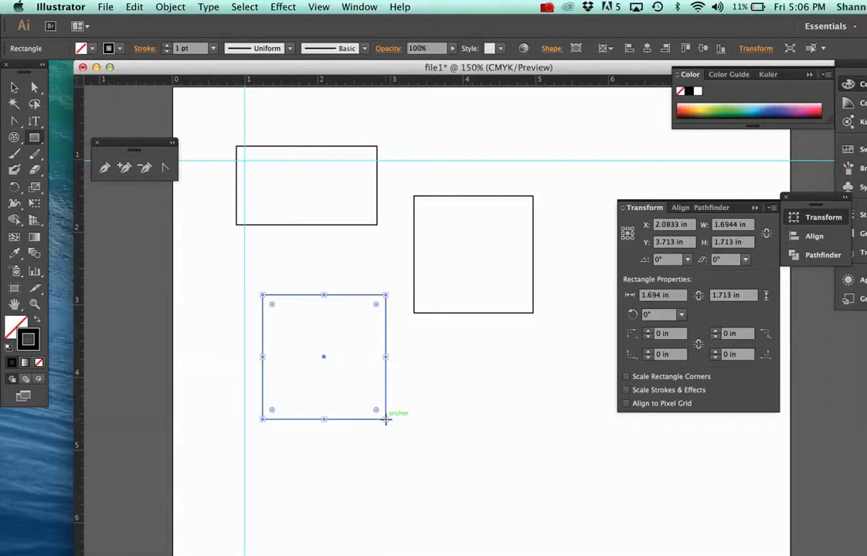
pyautogui.click(14, 88)
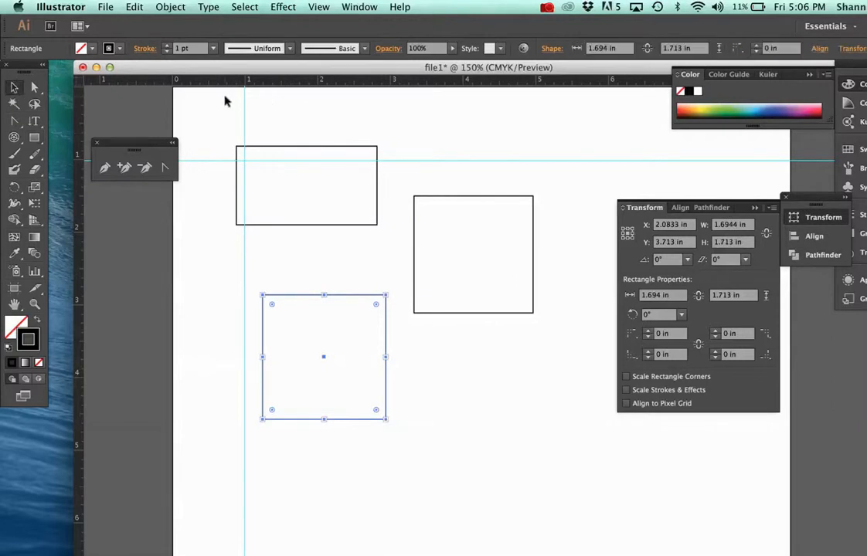
pyautogui.moveTo(197, 112); pyautogui.dragTo(570, 483)
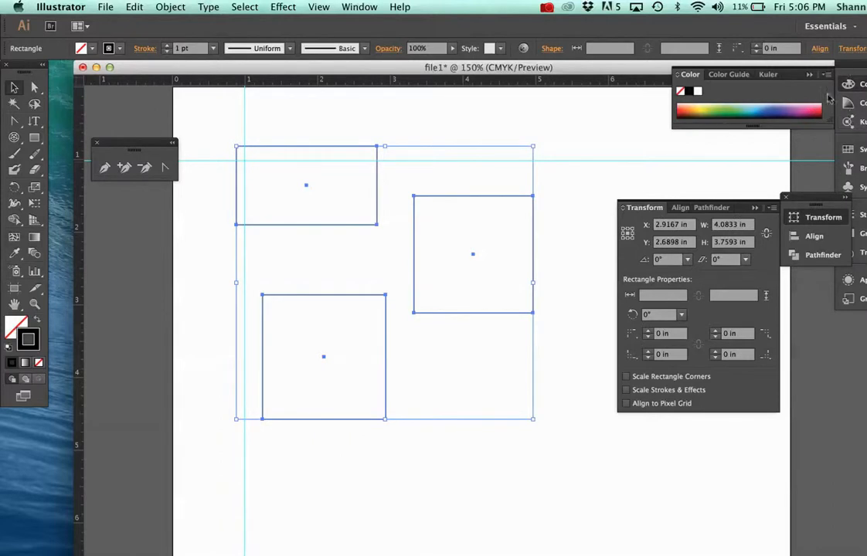
# - Float the docked panels beside the canvas with Swatches showing, and open the Ice Cream food swatch library as an enlarged panel over them
pyautogui.moveTo(840, 64); pyautogui.dragTo(712, 76)
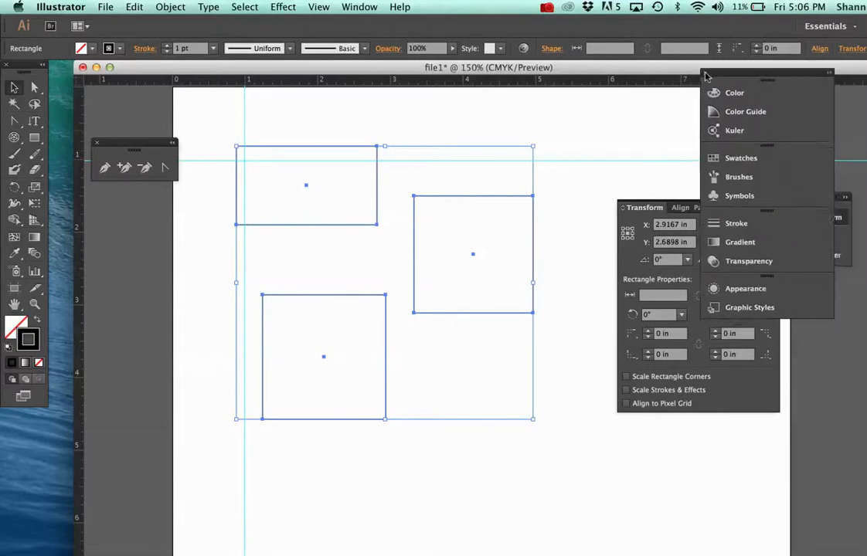
pyautogui.click(733, 160)
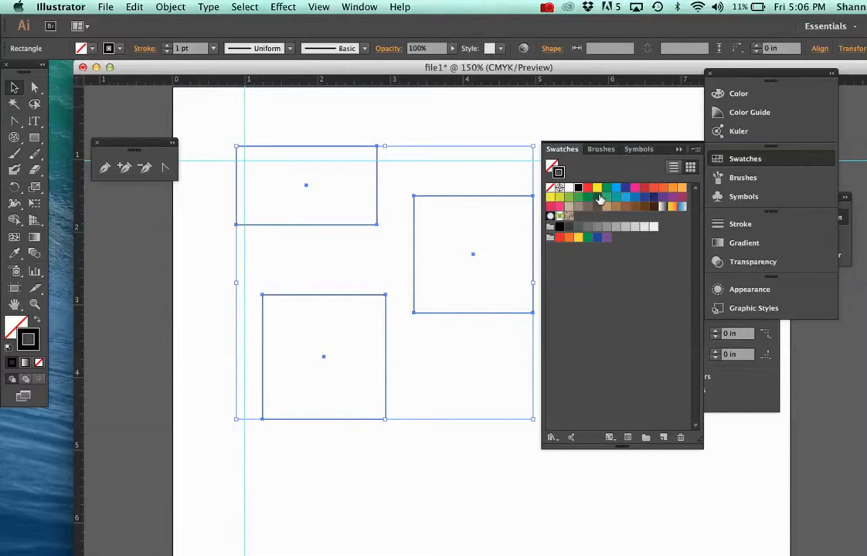
pyautogui.click(357, 7)
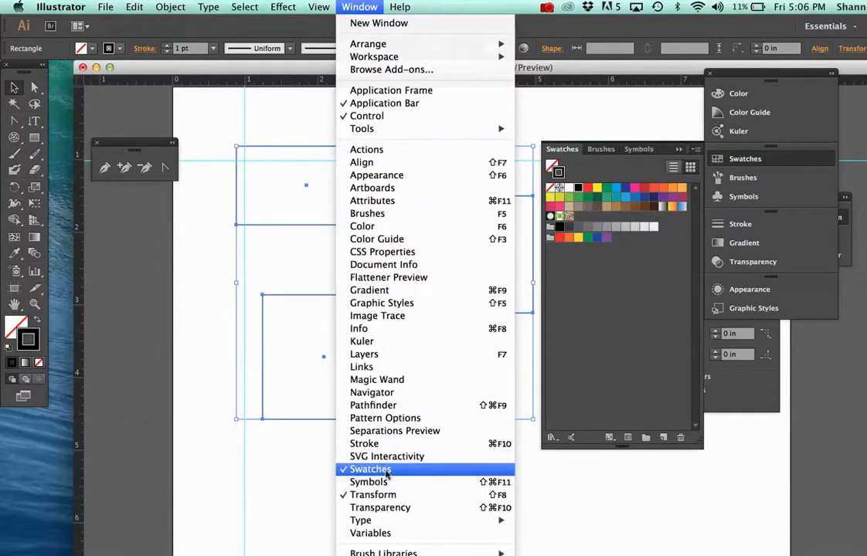
pyautogui.moveTo(386, 555)
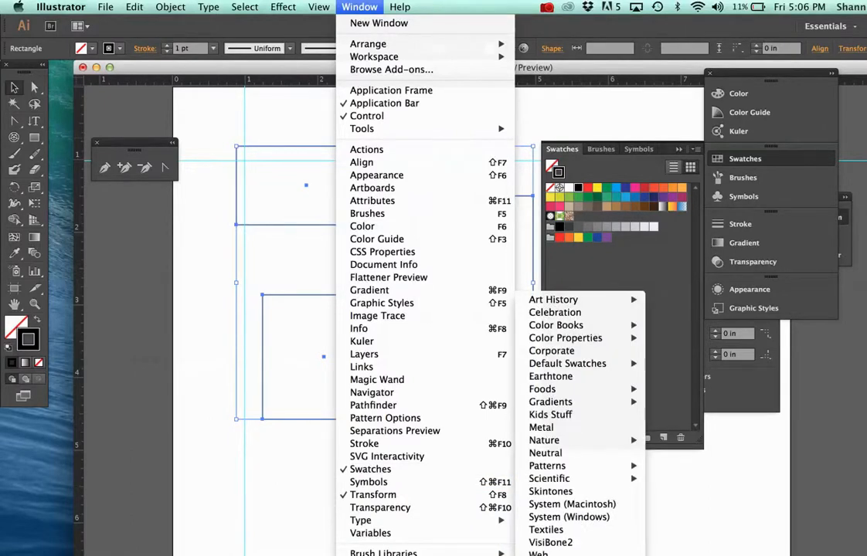
pyautogui.moveTo(597, 299)
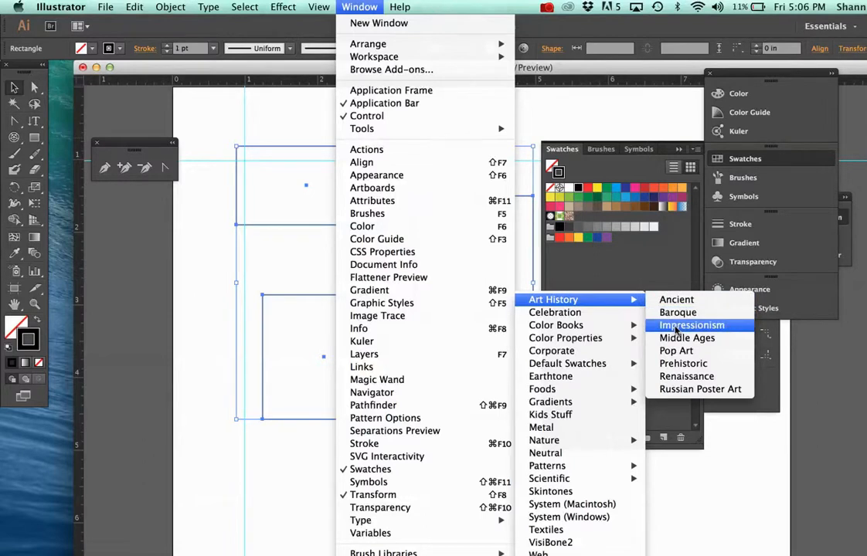
pyautogui.moveTo(592, 332)
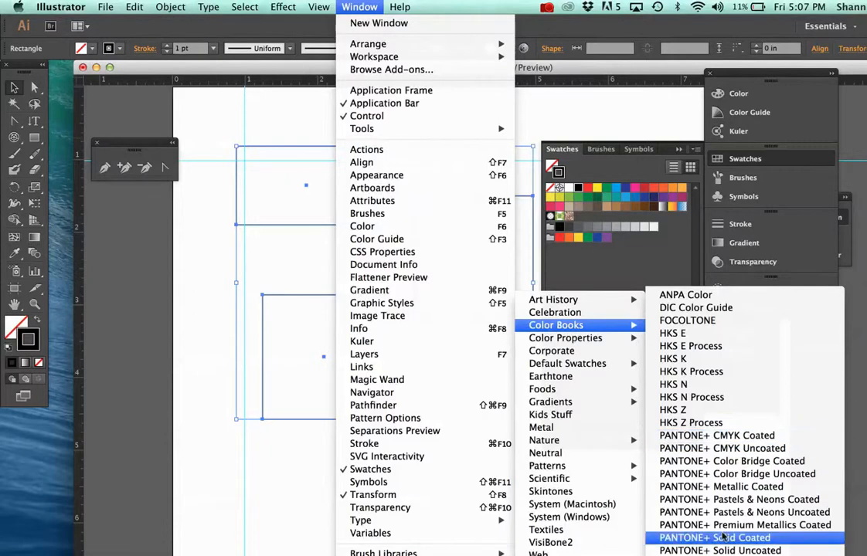
pyautogui.moveTo(612, 390)
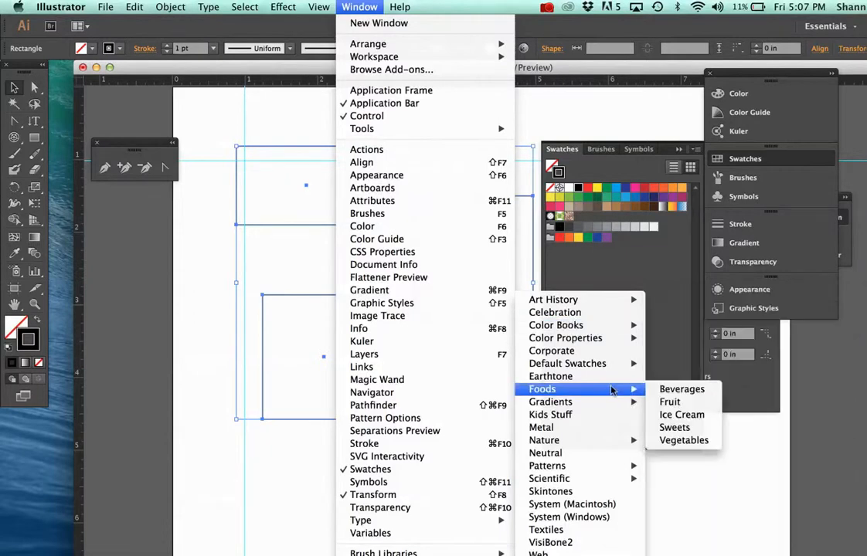
pyautogui.click(677, 416)
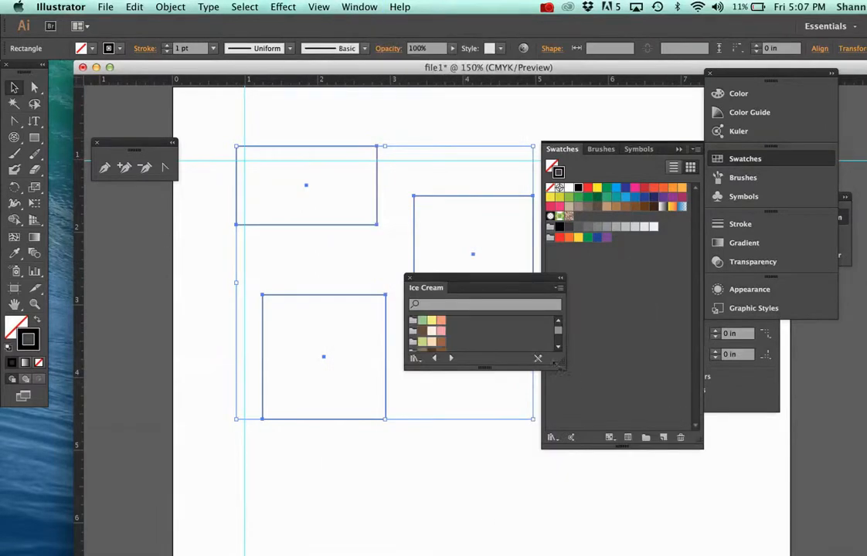
pyautogui.moveTo(560, 368); pyautogui.dragTo(577, 493)
pyautogui.moveTo(506, 283); pyautogui.dragTo(652, 257)
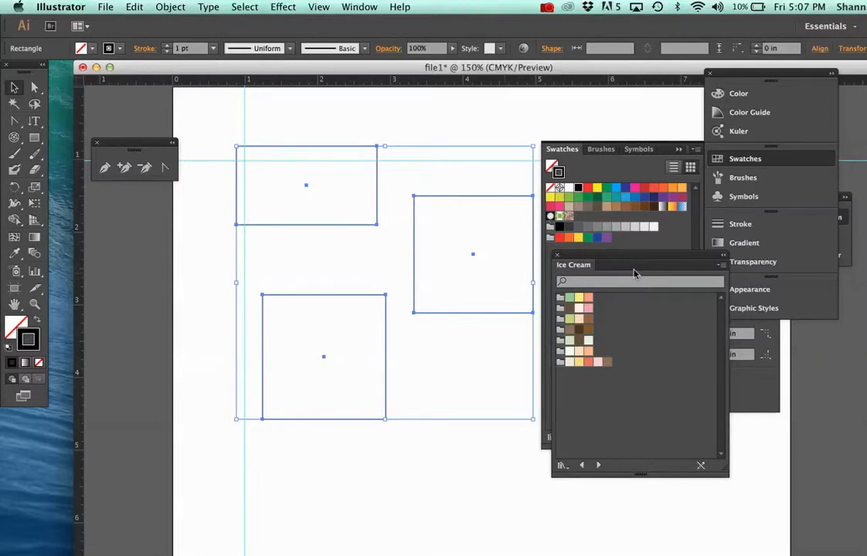
# - Give the topmost rectangle a salmon stroke and a light green fill from the first color group of the Ice Cream library
pyautogui.click(352, 119)
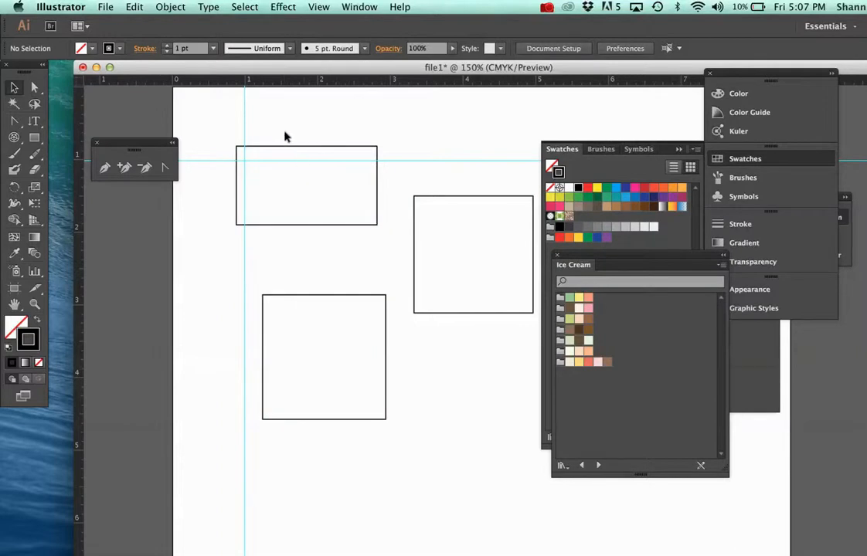
pyautogui.click(297, 147)
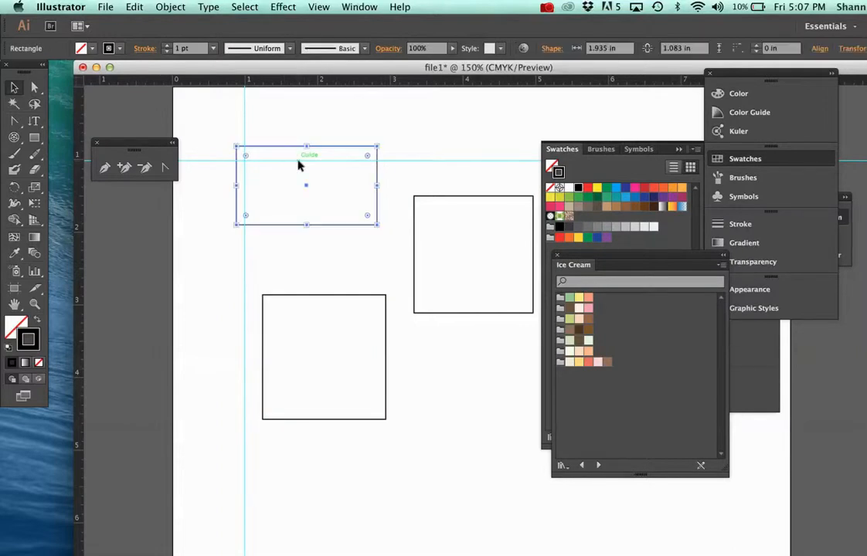
pyautogui.click(17, 89)
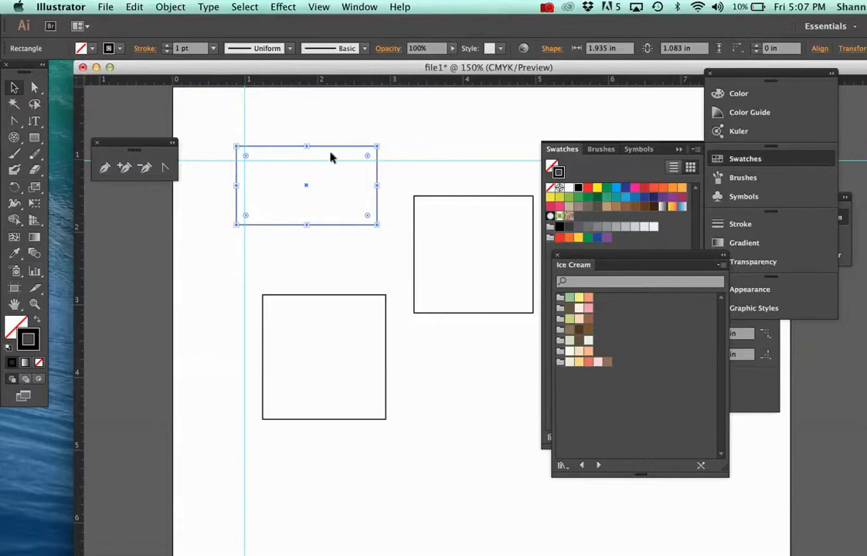
pyautogui.click(589, 299)
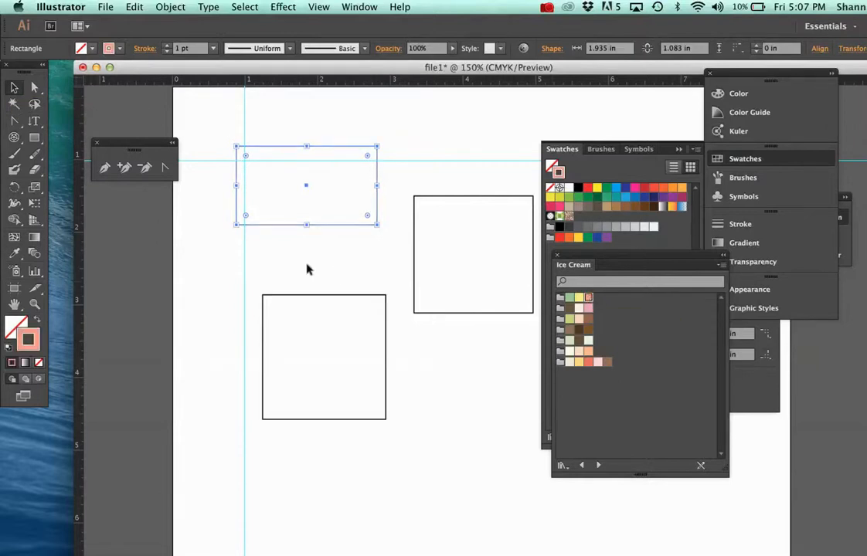
pyautogui.click(17, 324)
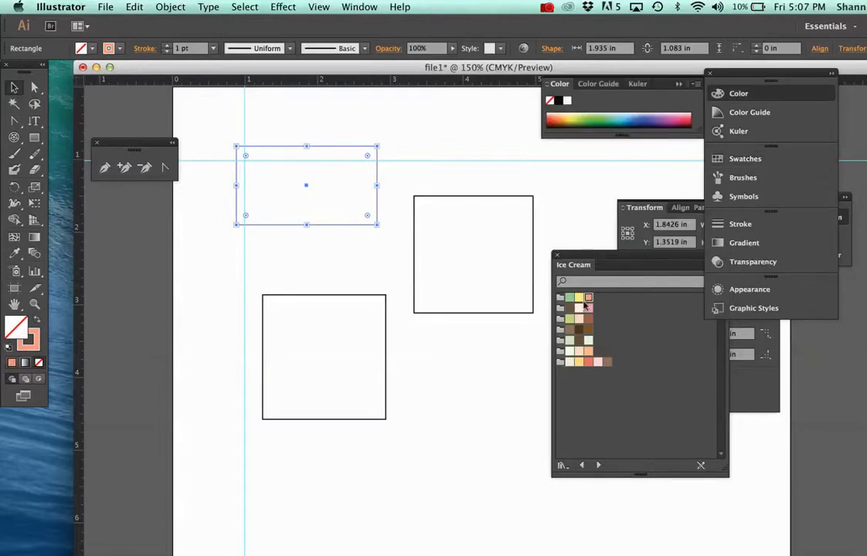
pyautogui.click(585, 308)
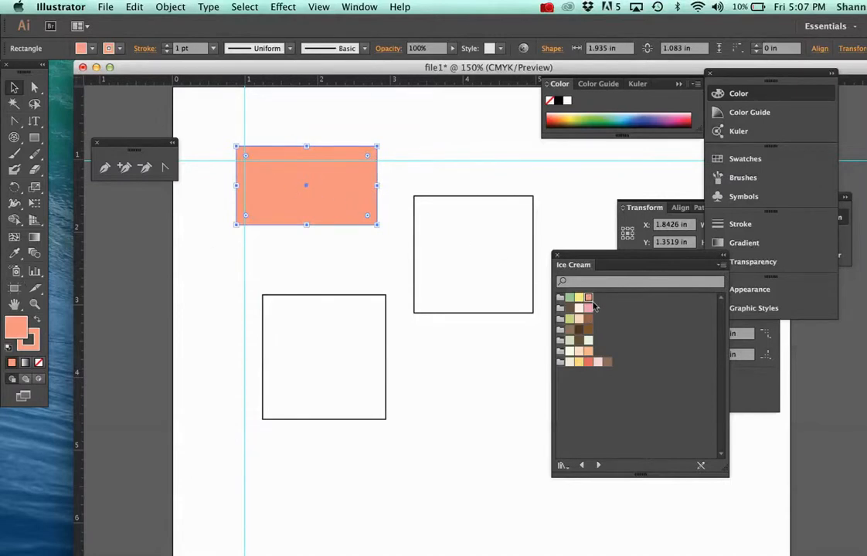
pyautogui.click(570, 298)
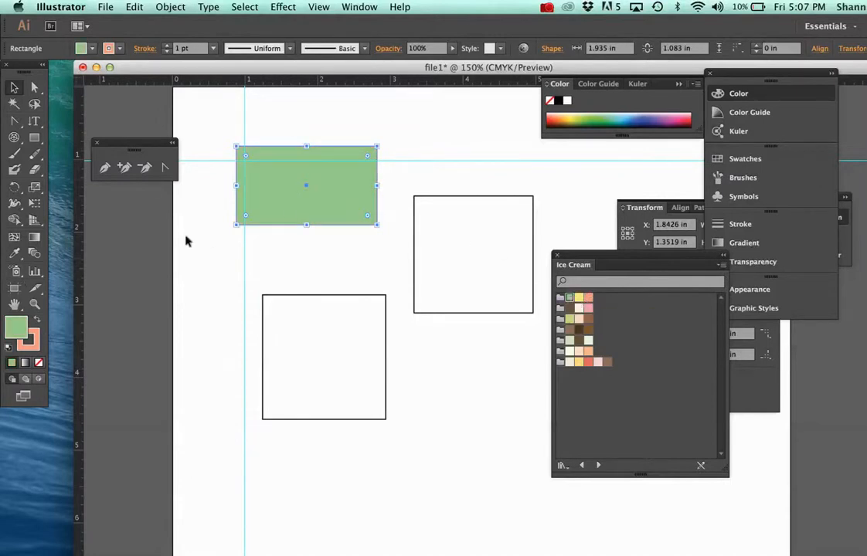
# - Copy the topmost rectangle's light green fill color onto its stroke, and close the Ice Cream library
pyautogui.click(32, 340)
pyautogui.moveTo(11, 333); pyautogui.dragTo(36, 335)
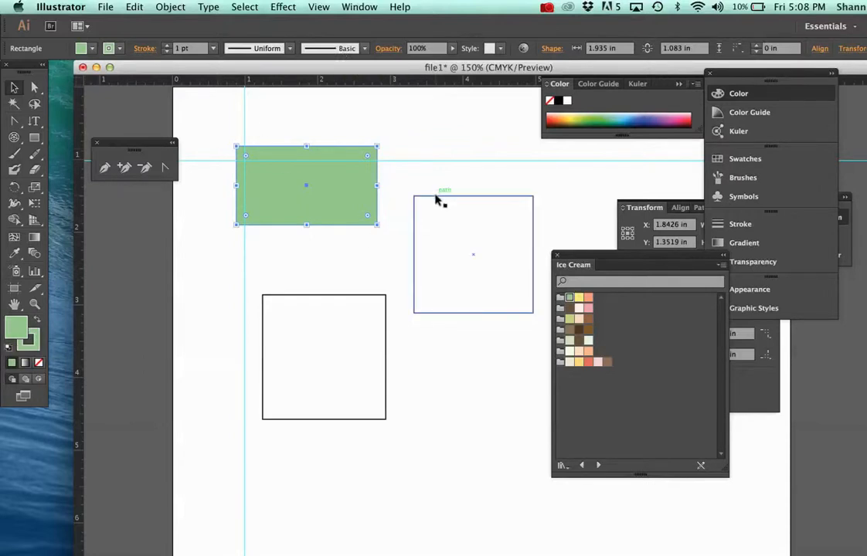
pyautogui.click(557, 255)
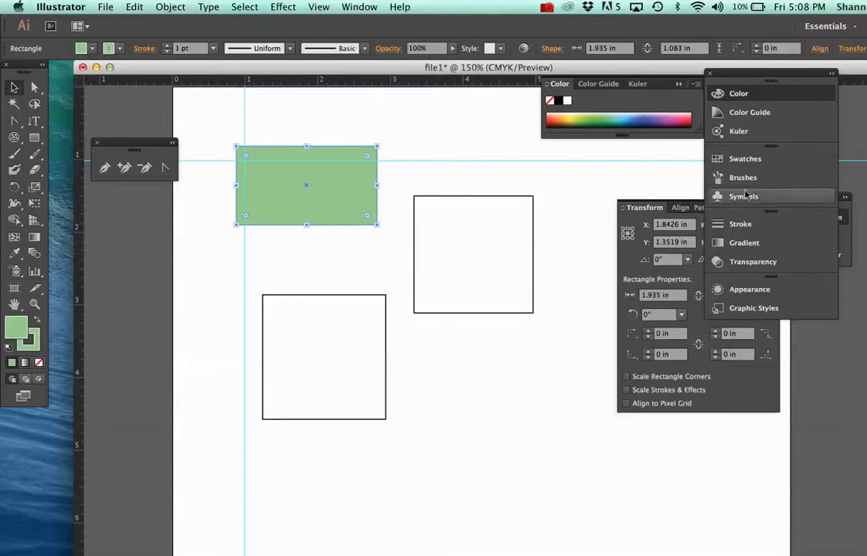
# - Set the topmost rectangle's fill to a dark green around 227F0E with the Color Picker
pyautogui.click(746, 160)
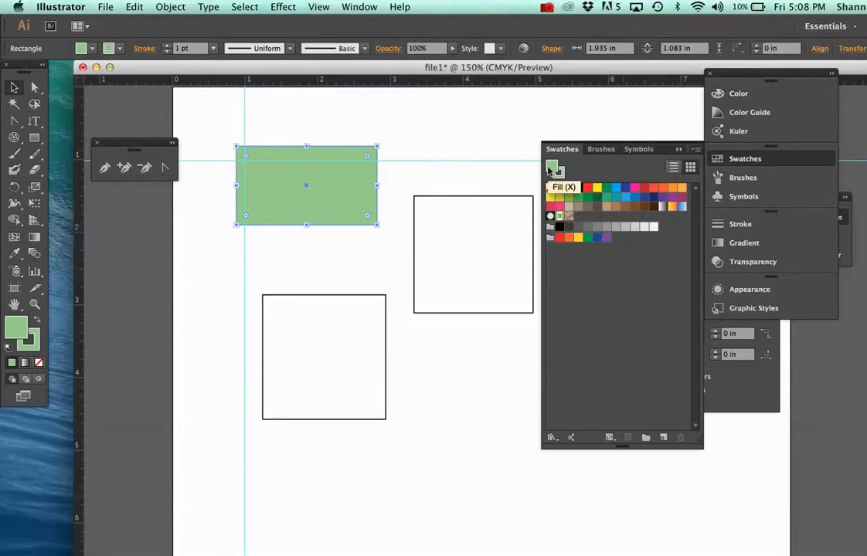
pyautogui.doubleClick(550, 169)
pyautogui.click(395, 381)
pyautogui.click(495, 364)
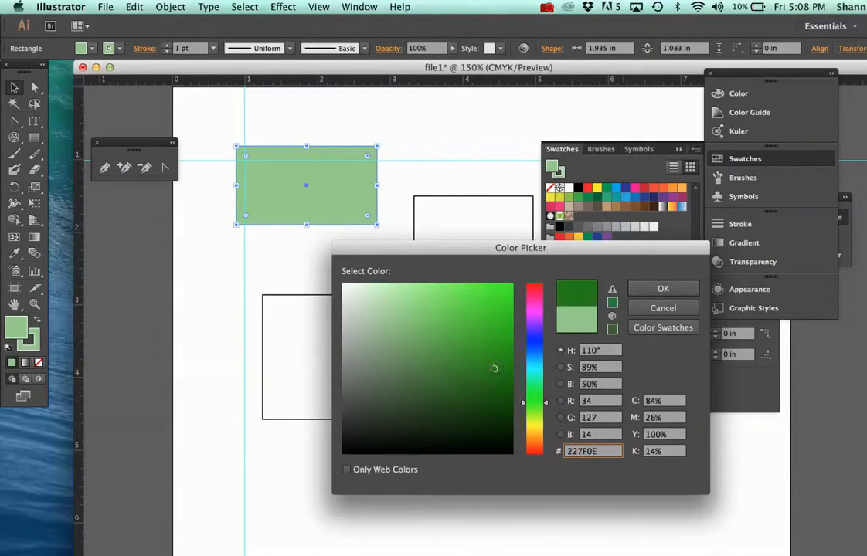
pyautogui.click(649, 292)
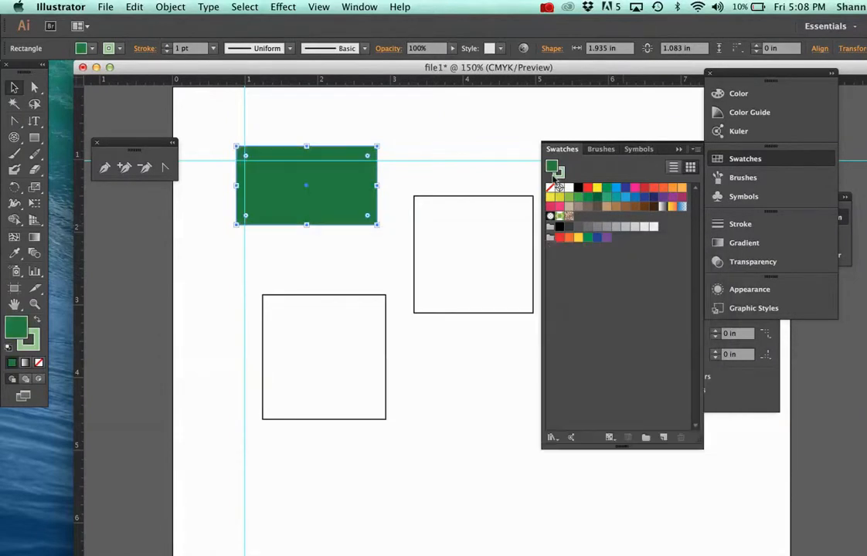
# - Save the rectangle's fill as a new CMYK process color swatch named "dark green"
pyautogui.click(697, 150)
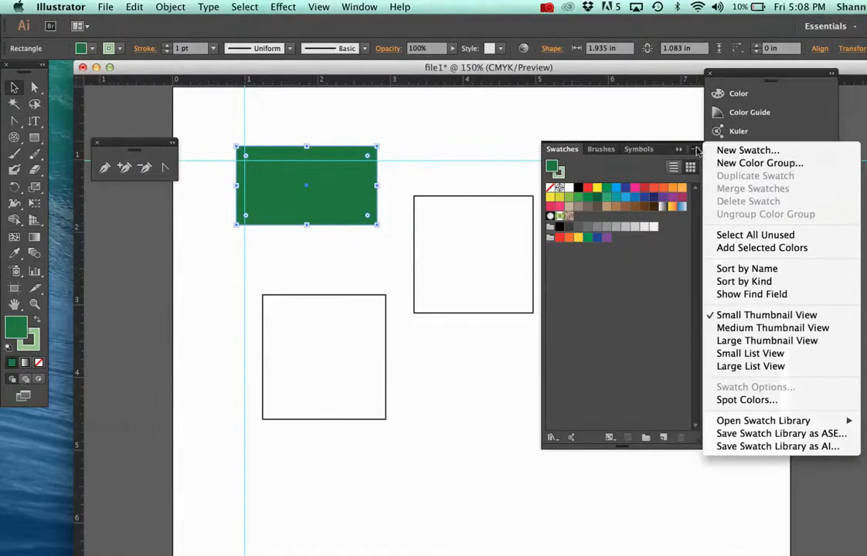
pyautogui.click(722, 150)
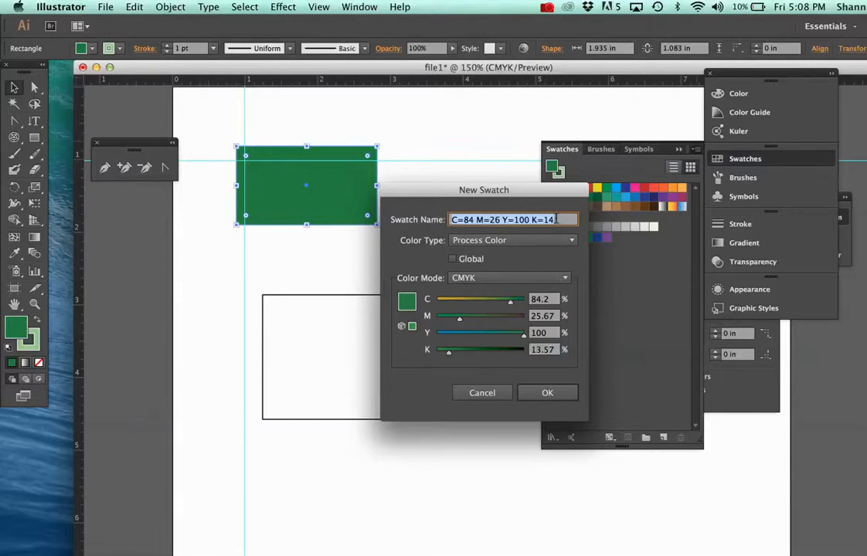
pyautogui.write('dark green')
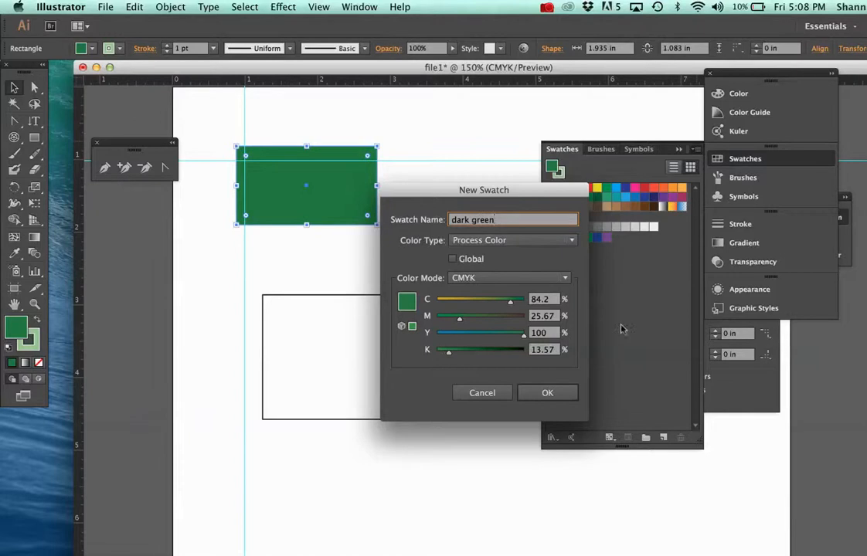
pyautogui.click(562, 395)
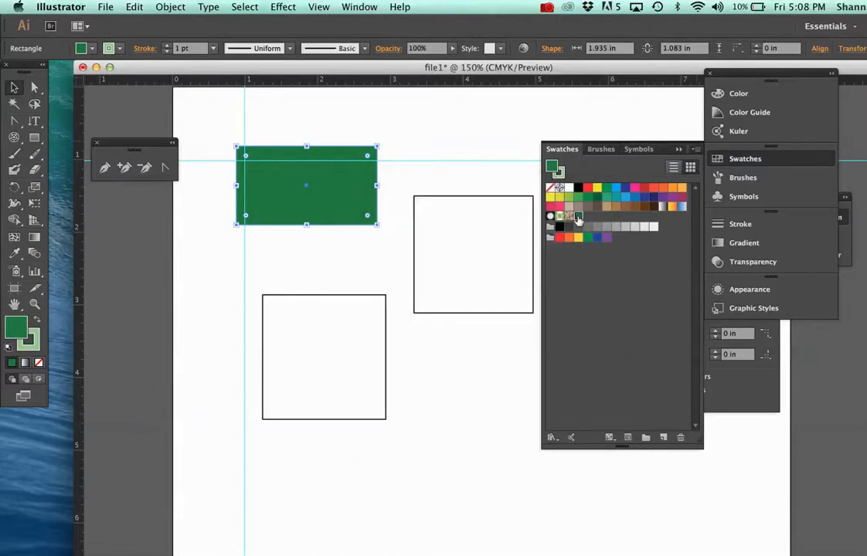
# - Fill the square to the right of the green rectangle with the default white-to-black linear gradient
pyautogui.click(452, 201)
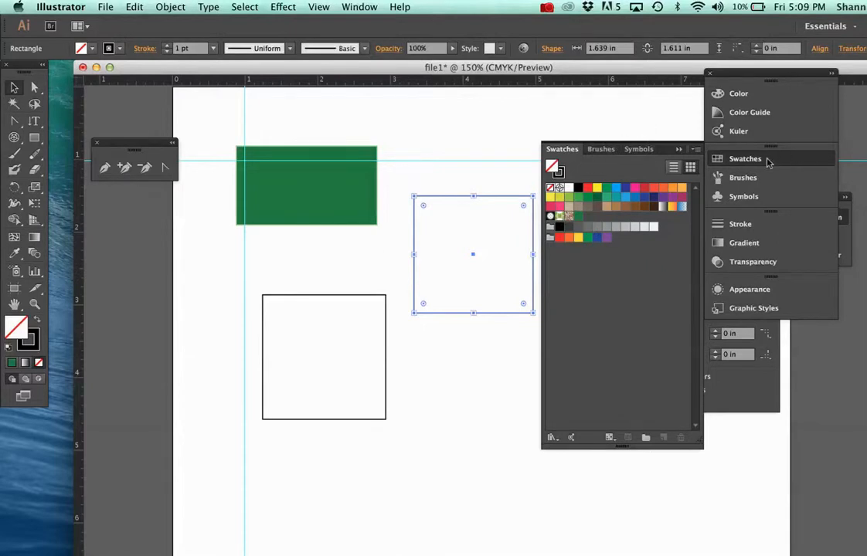
pyautogui.click(738, 242)
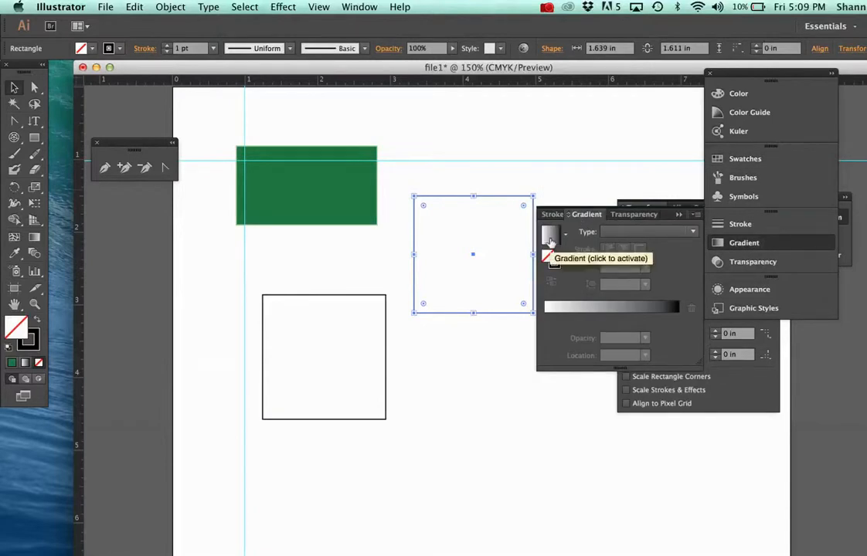
pyautogui.click(550, 242)
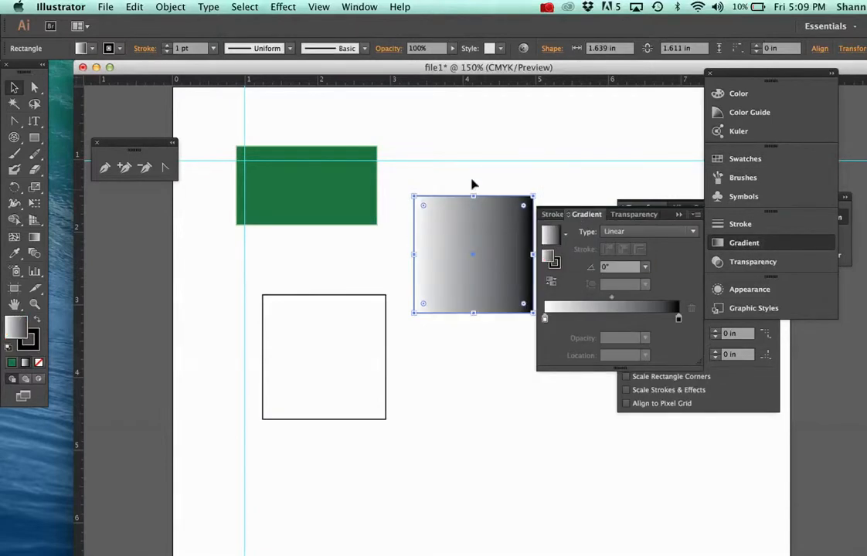
# - Add a white stop at 35.87% and a dark stop to the square's gradient, and move the midpoint between them to 13%
pyautogui.click(490, 176)
pyautogui.click(478, 258)
pyautogui.moveTo(551, 318); pyautogui.dragTo(592, 319)
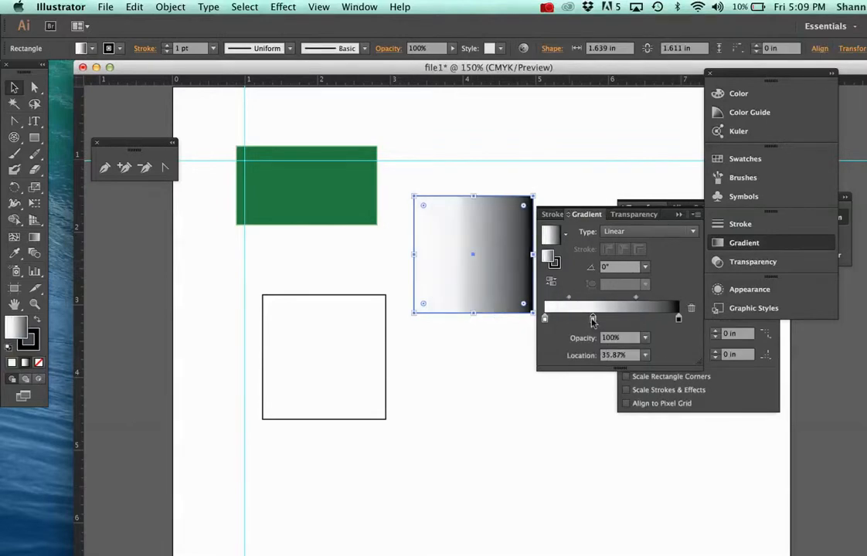
pyautogui.moveTo(679, 318); pyautogui.dragTo(601, 303)
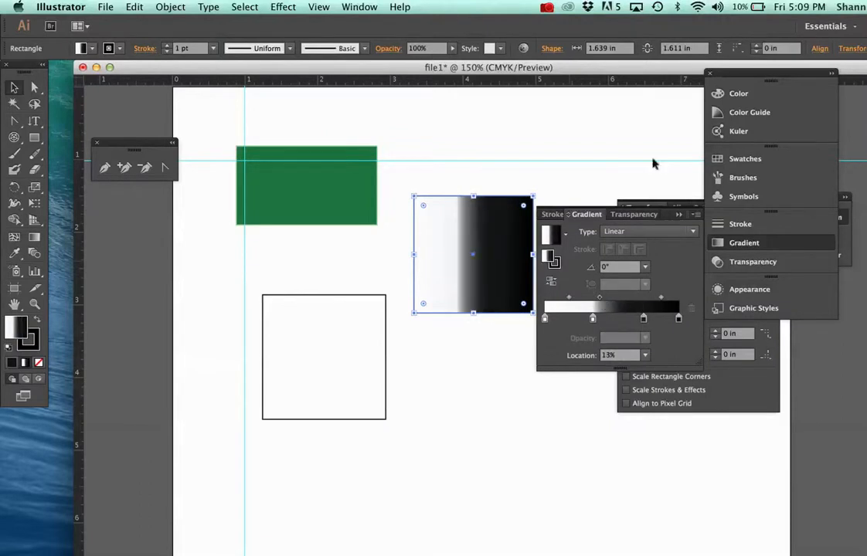
# - Change the square's gradient to Radial, and soften it by removing the inner dark stop and moving the outer midpoint to 56.15%
pyautogui.click(666, 232)
pyautogui.click(659, 261)
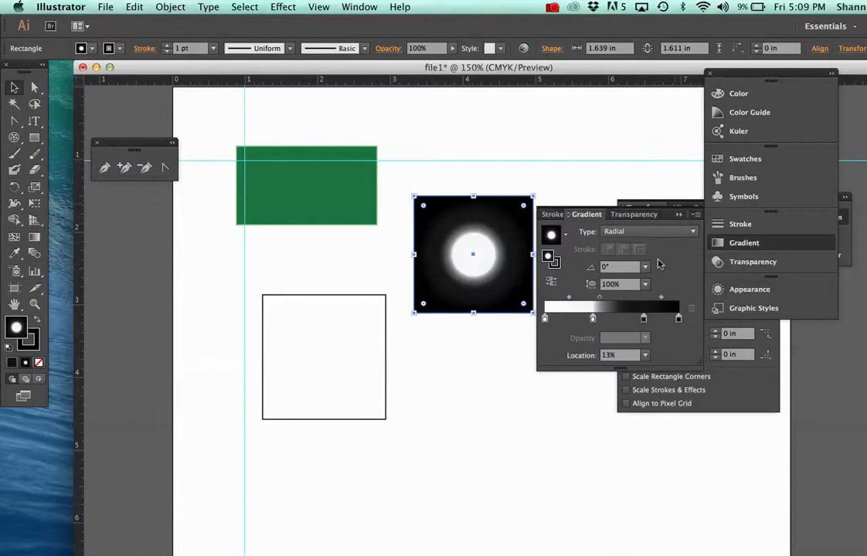
pyautogui.moveTo(645, 319); pyautogui.dragTo(647, 343)
pyautogui.click(593, 318)
pyautogui.moveTo(593, 318); pyautogui.dragTo(642, 300)
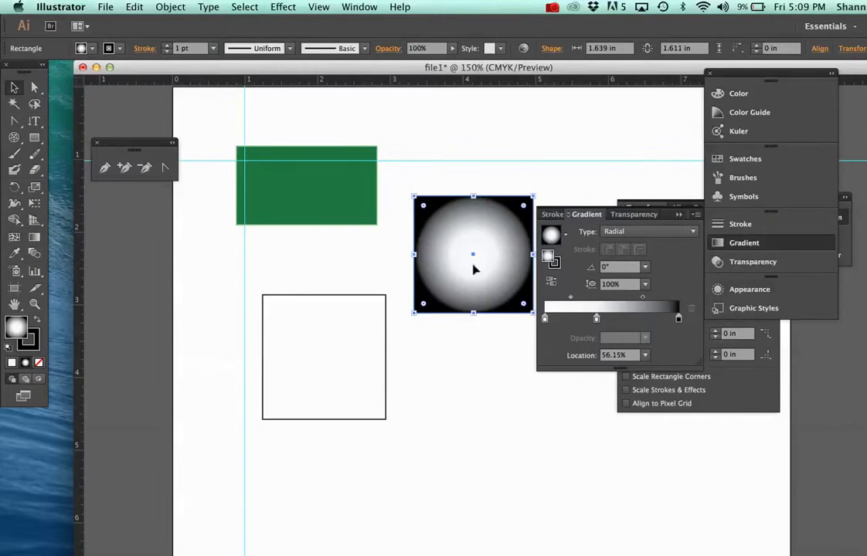
# - Fill the gradient square with solid pink ED2E97 using the Color Picker
pyautogui.doubleClick(17, 331)
pyautogui.click(537, 298)
pyautogui.click(481, 295)
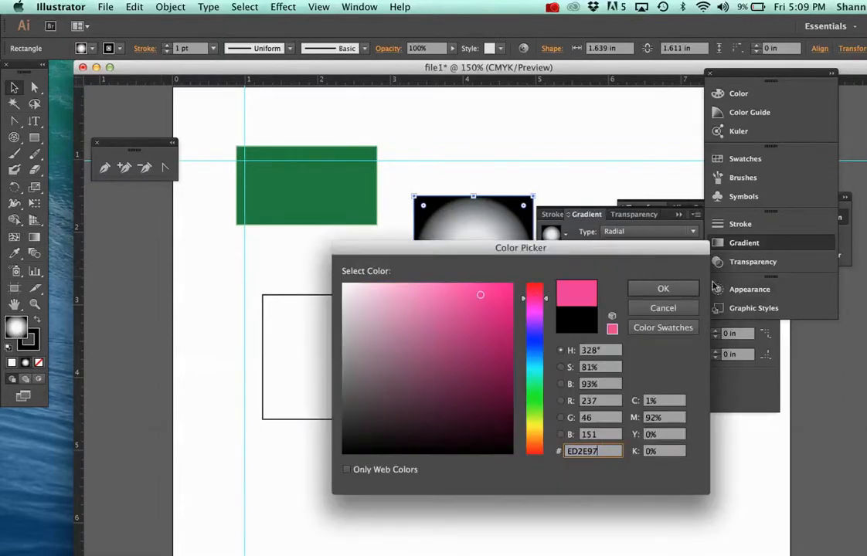
pyautogui.click(642, 289)
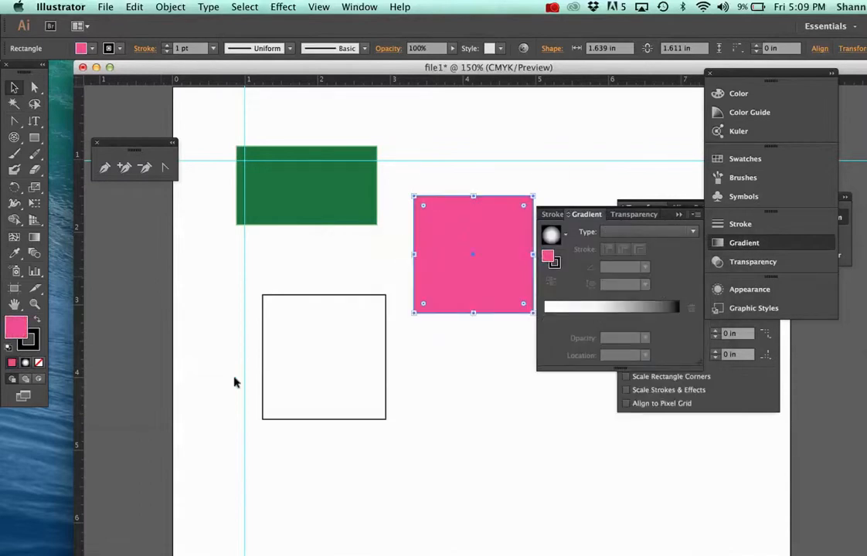
# - Fill the empty square below the green rectangle with solid olive 9A8D32 using the Color Picker
pyautogui.click(306, 347)
pyautogui.moveTo(284, 275); pyautogui.dragTo(317, 337)
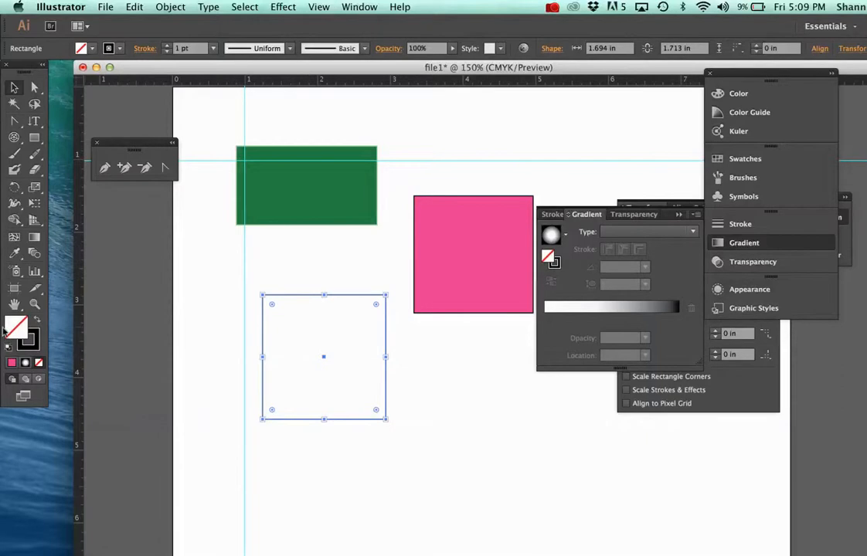
pyautogui.doubleClick(15, 323)
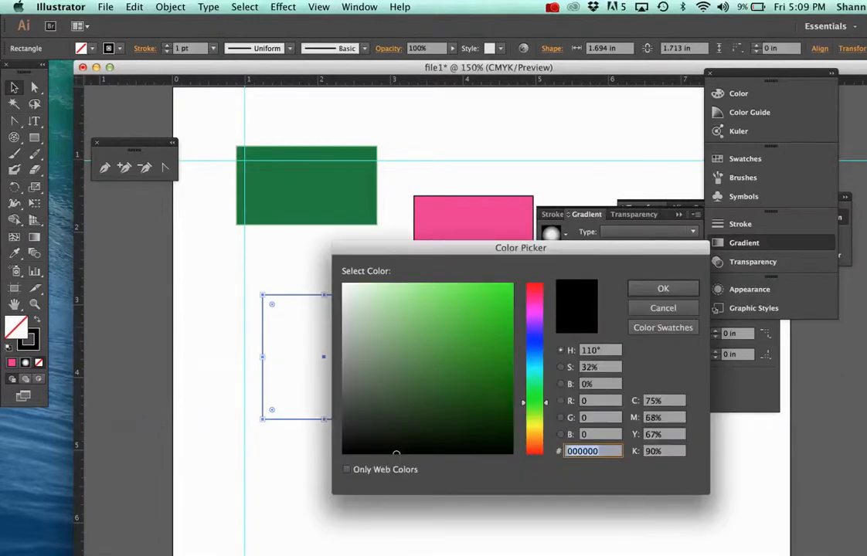
pyautogui.click(536, 428)
pyautogui.click(468, 350)
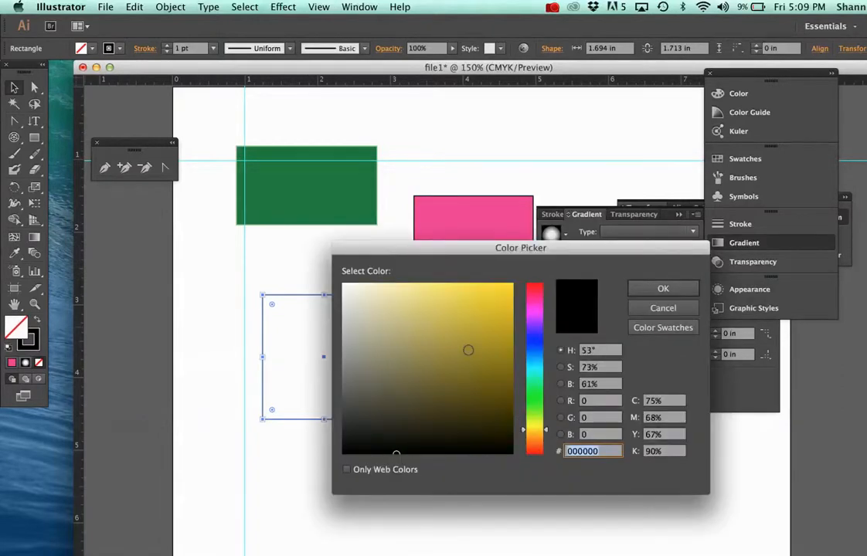
pyautogui.click(663, 288)
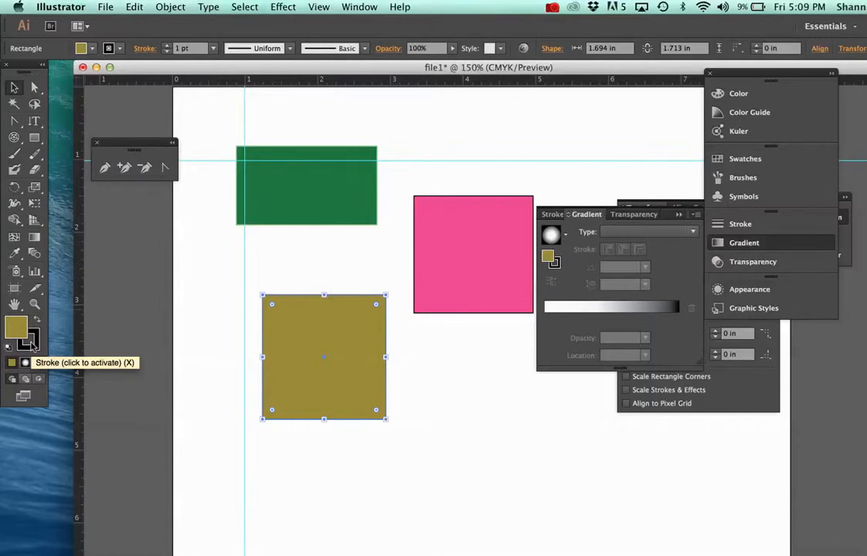
# - Collapse the Gradient panel and delete all three rectangles from the artboard
pyautogui.click(585, 214)
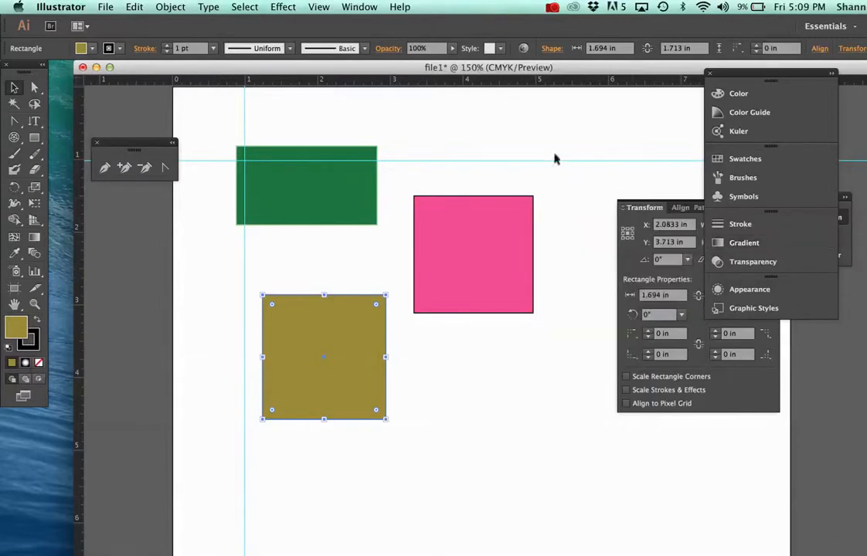
pyautogui.moveTo(264, 133); pyautogui.dragTo(463, 393)
pyautogui.press('Delete')
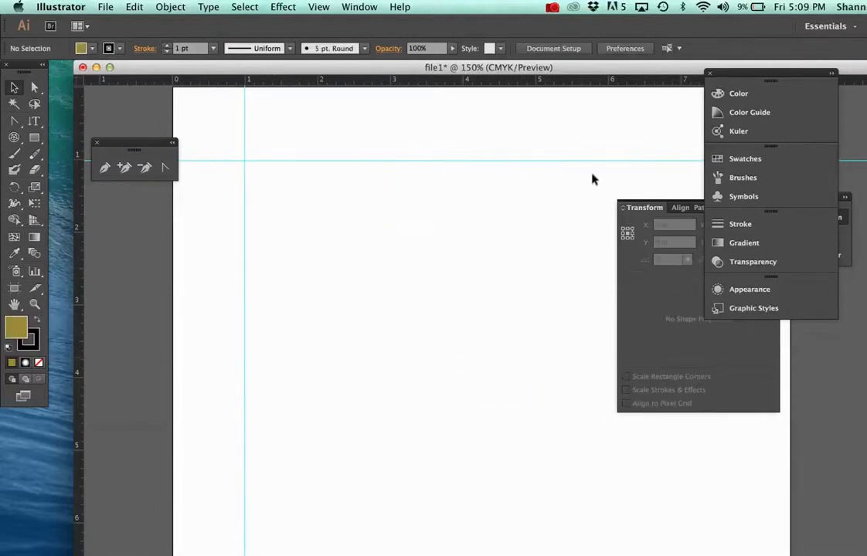
# - Show the Layers panel beside the artwork and add a new layer above Layer 1 with the default options
pyautogui.click(360, 6)
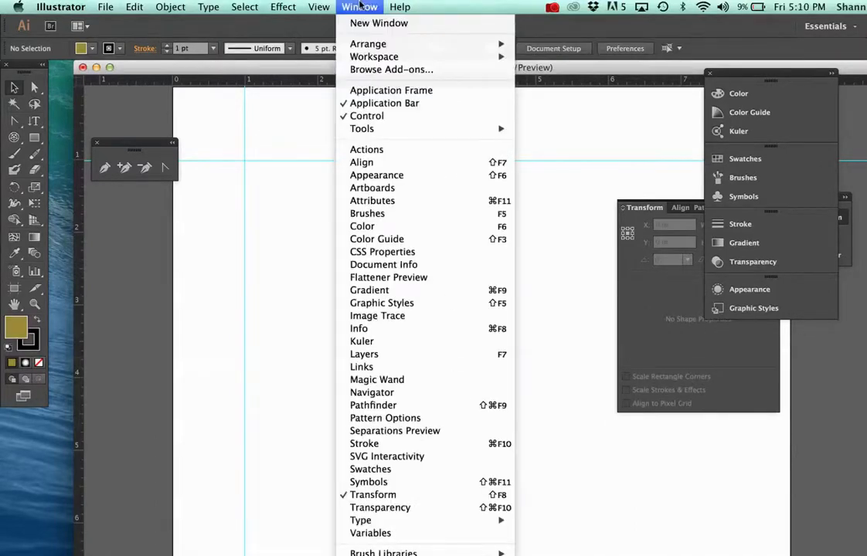
pyautogui.click(383, 356)
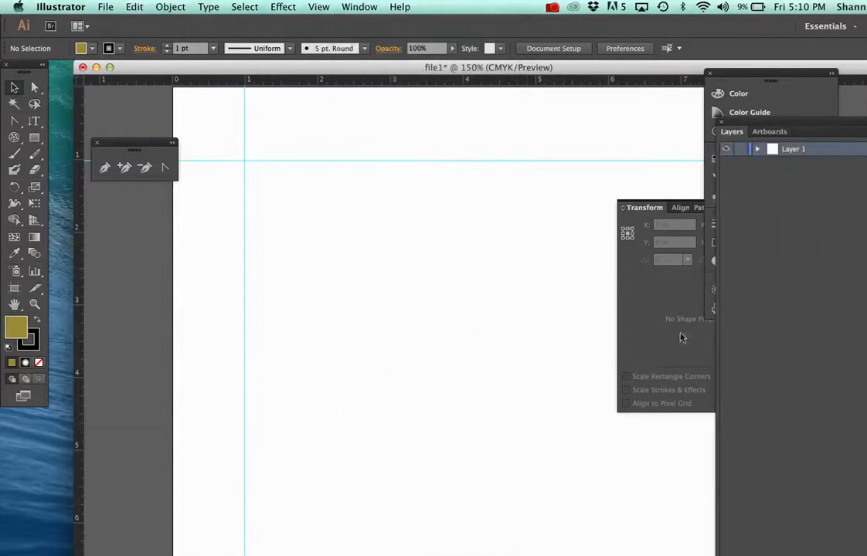
pyautogui.moveTo(838, 130); pyautogui.dragTo(683, 150)
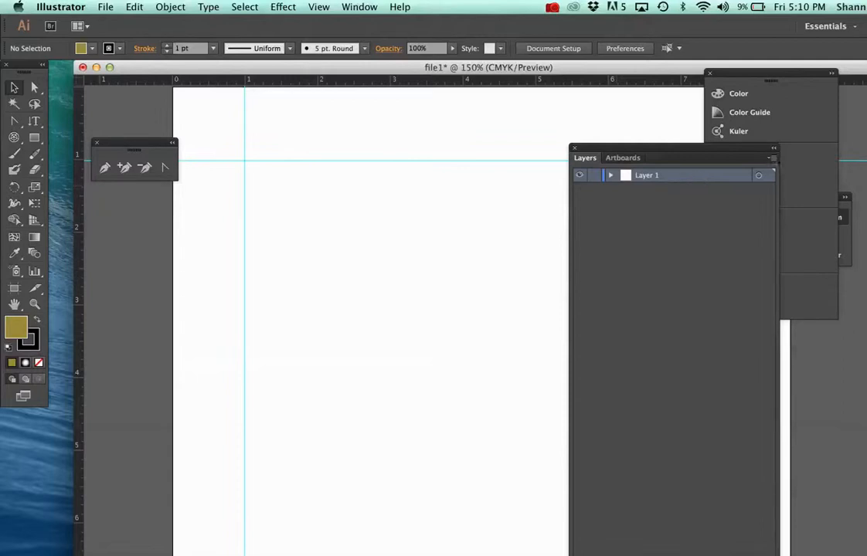
pyautogui.click(771, 158)
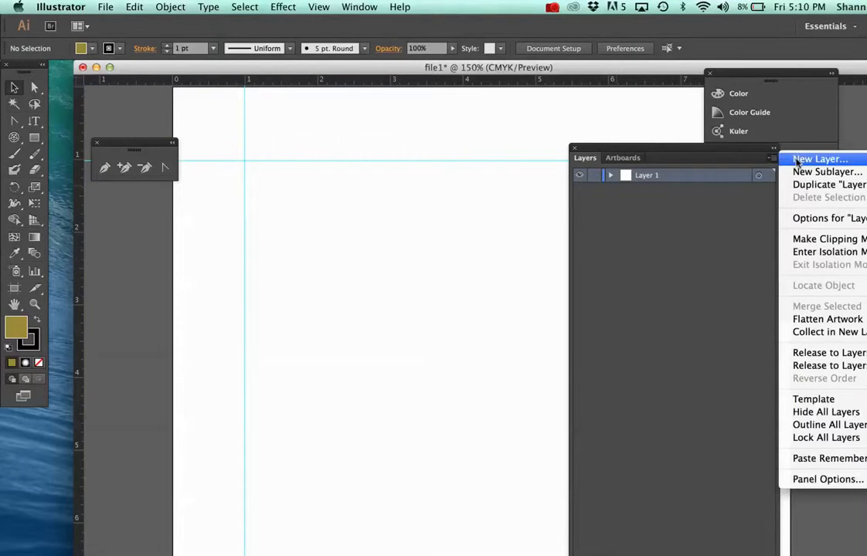
pyautogui.click(797, 161)
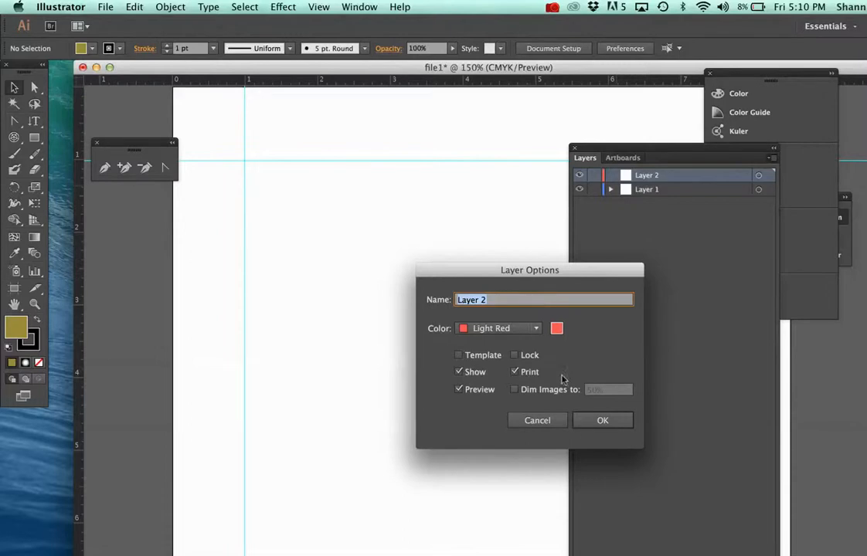
pyautogui.click(589, 425)
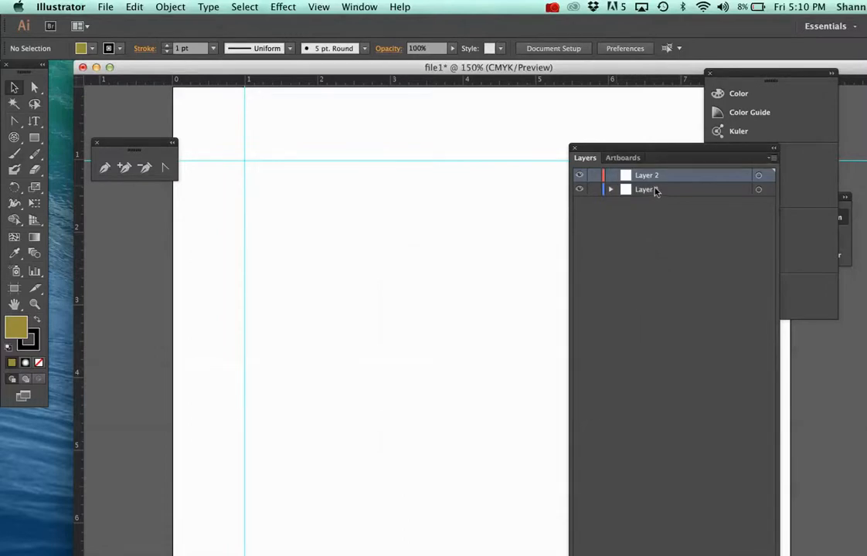
# - Draw an olive rectangle about 4.62 by 5.24 in on Layer 1, covering the upper part of the page
pyautogui.click(667, 193)
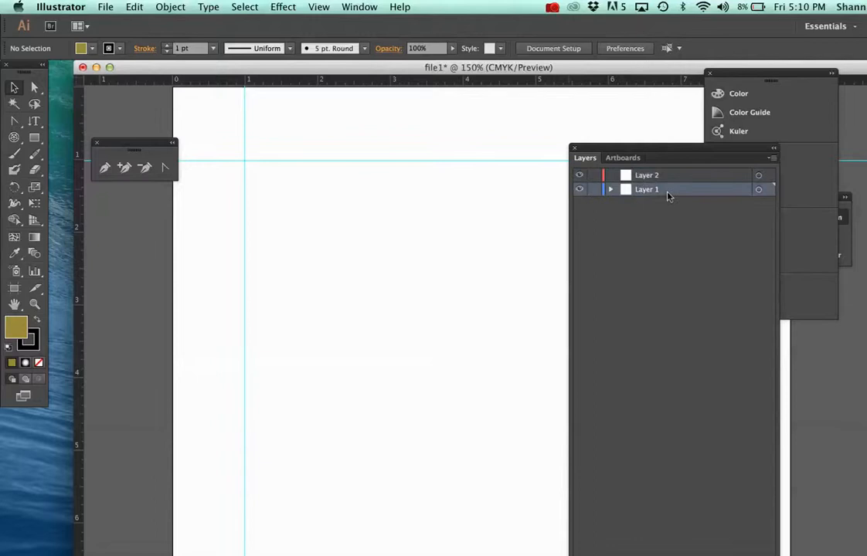
pyautogui.click(34, 136)
pyautogui.moveTo(221, 137); pyautogui.dragTo(556, 516)
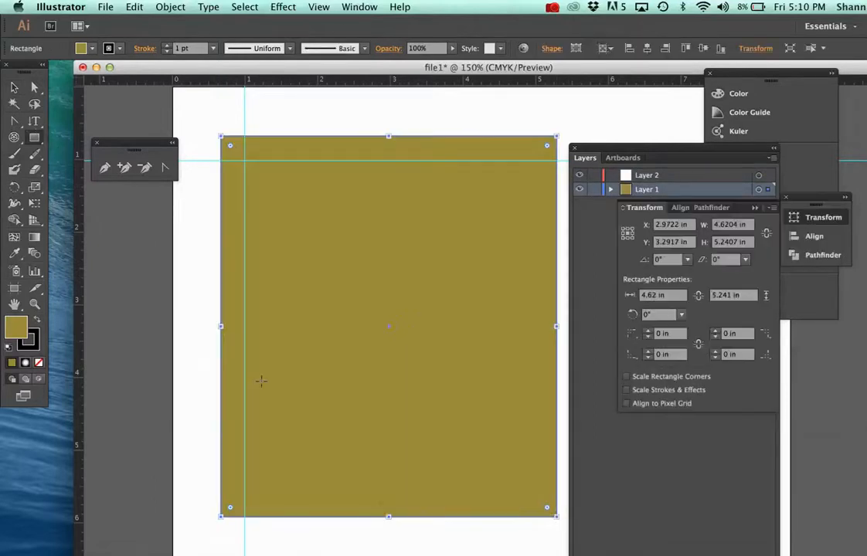
# - Draw a many-pointed star about 4 in wide on Layer 2, centered over the olive rectangle
pyautogui.click(680, 175)
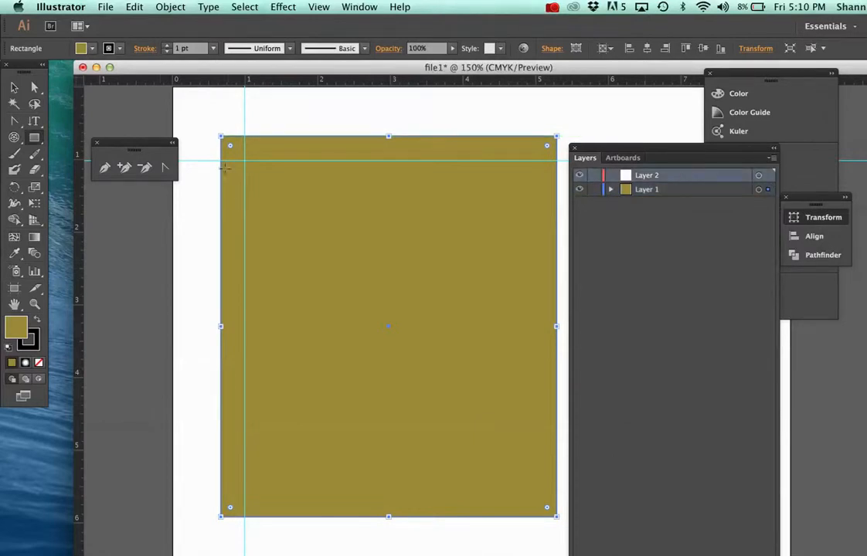
pyautogui.moveTo(34, 138); pyautogui.dragTo(116, 202)
pyautogui.moveTo(205, 202); pyautogui.dragTo(101, 110)
pyautogui.press('v')
pyautogui.moveTo(249, 250); pyautogui.dragTo(399, 342)
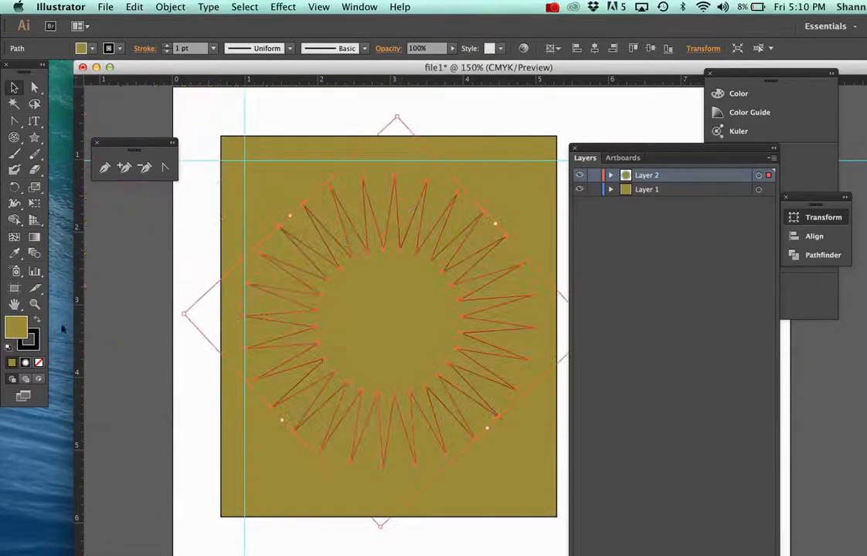
# - Fill the star with a pale off-white using the Color Picker, and deselect it
pyautogui.doubleClick(20, 325)
pyautogui.click(349, 297)
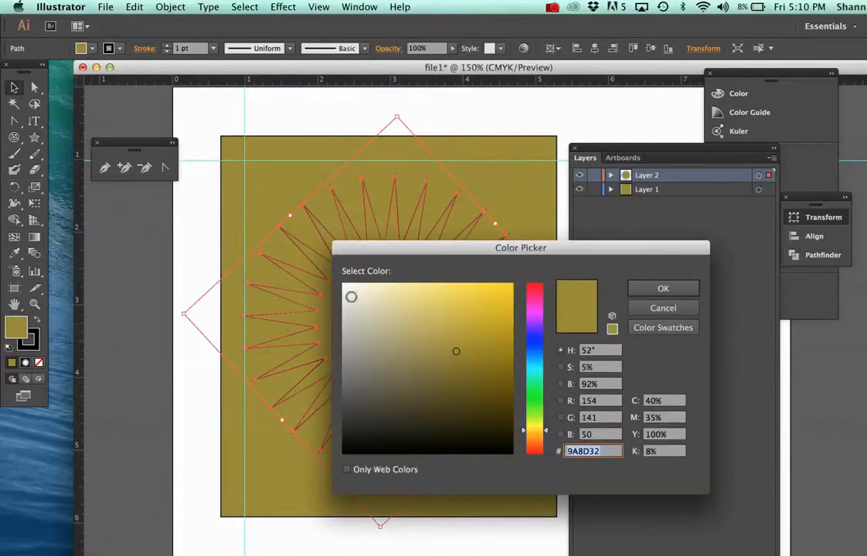
pyautogui.click(662, 288)
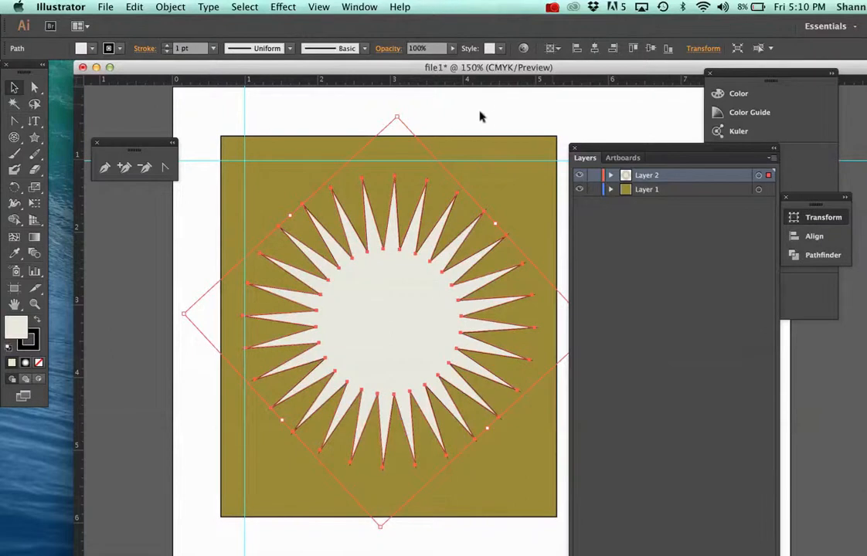
pyautogui.click(422, 99)
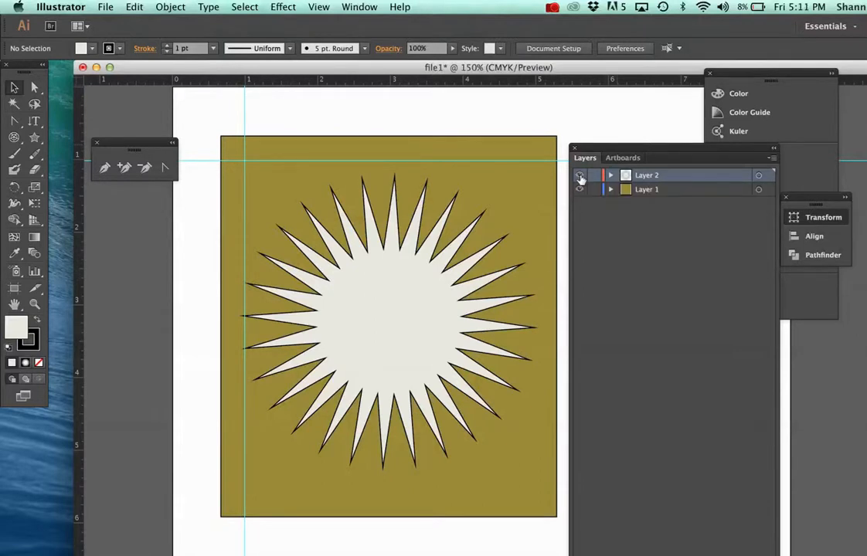
# - Set the star's opacity to 50%
pyautogui.click(417, 49)
pyautogui.write('50')
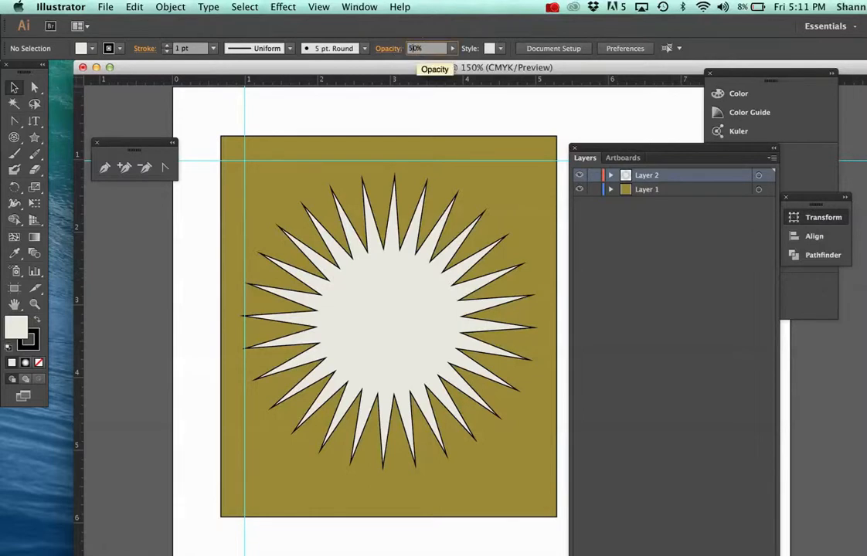
pyautogui.press('Return')
pyautogui.click(349, 330)
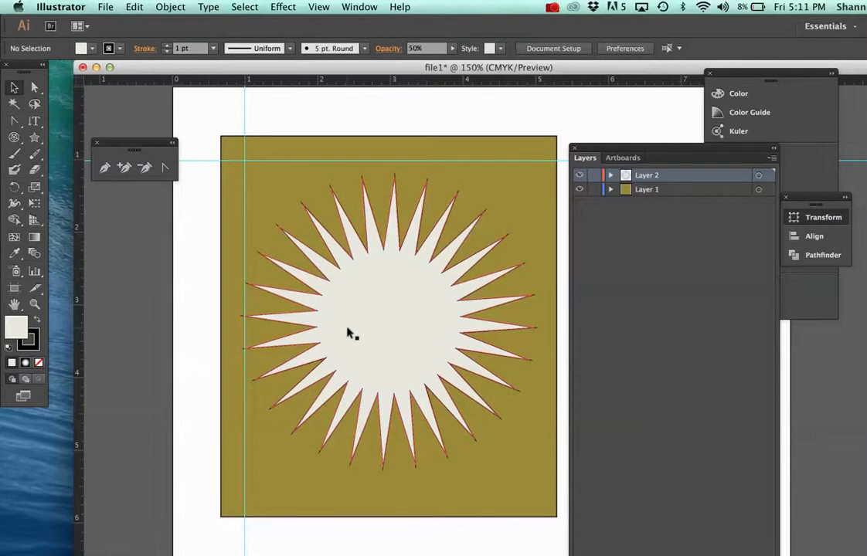
pyautogui.moveTo(417, 49); pyautogui.dragTo(387, 44)
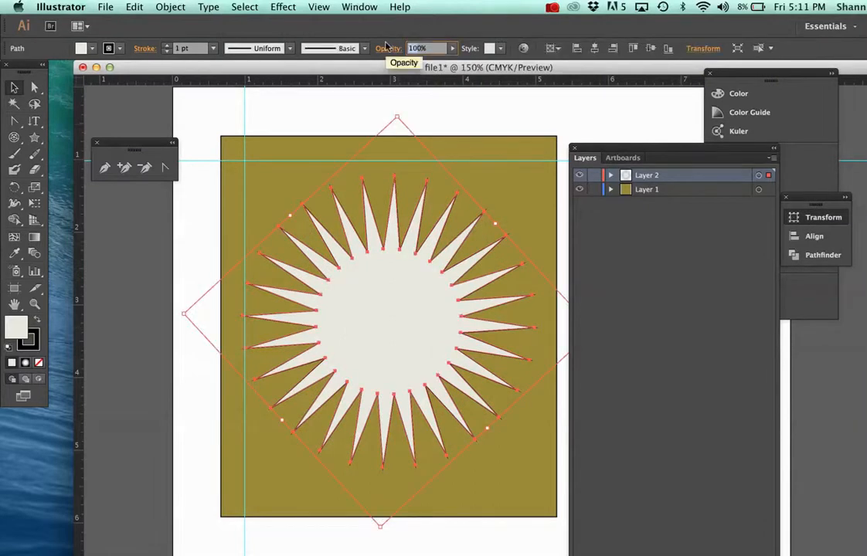
pyautogui.write('5')
pyautogui.press('Return')
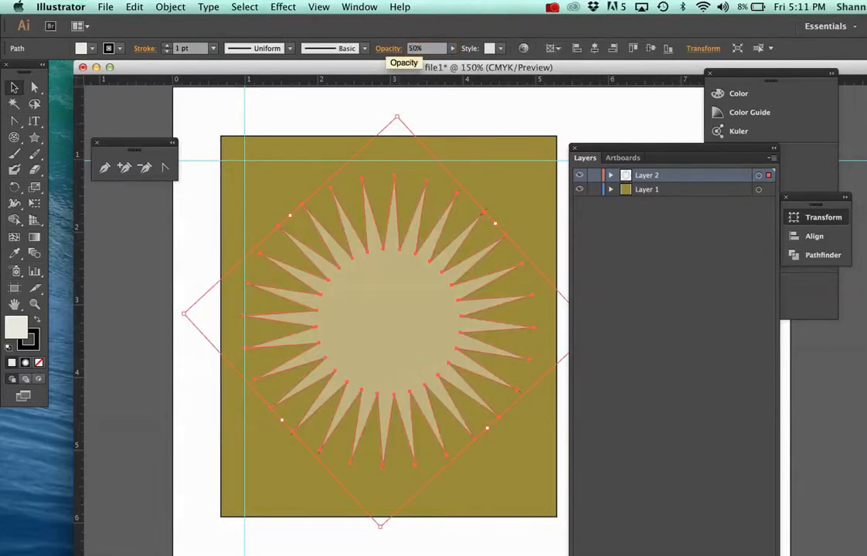
pyautogui.click(459, 124)
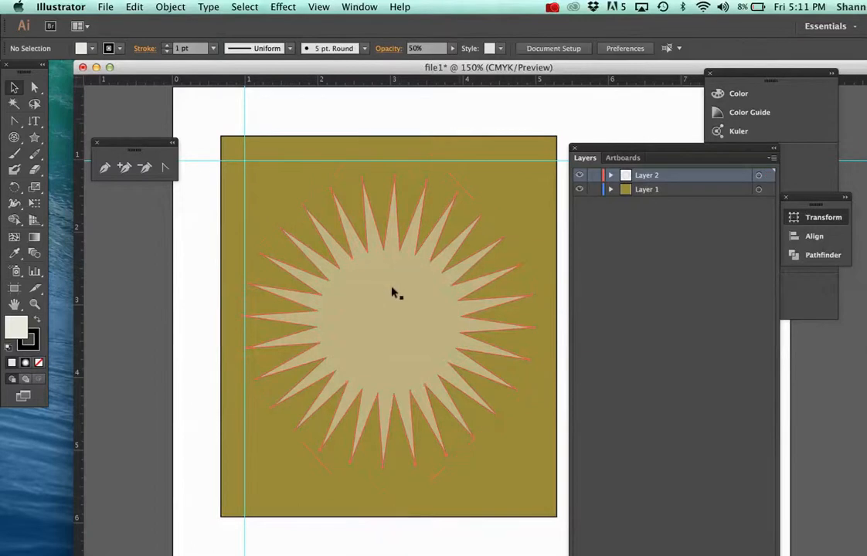
# - Move the semi-transparent star past the rectangle's upper edge and back to the rectangle's center to check how it overlaps
pyautogui.moveTo(379, 311); pyautogui.dragTo(356, 198)
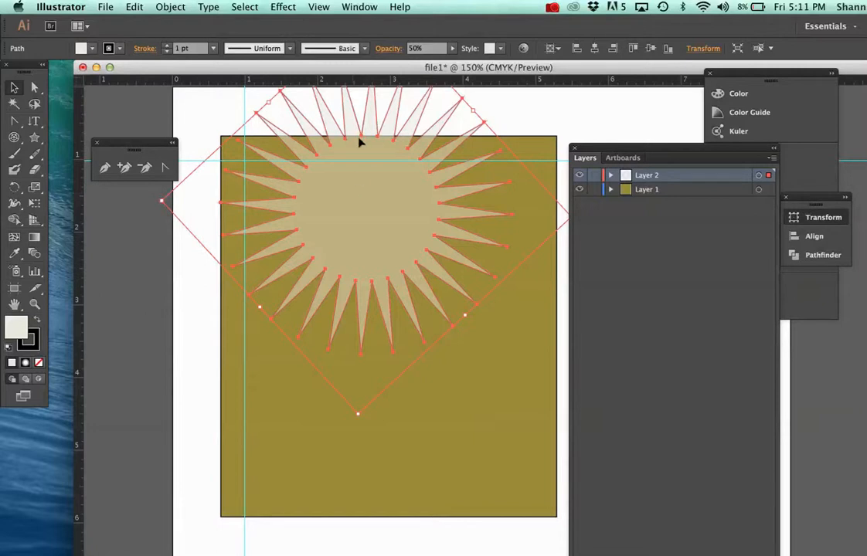
pyautogui.click(240, 103)
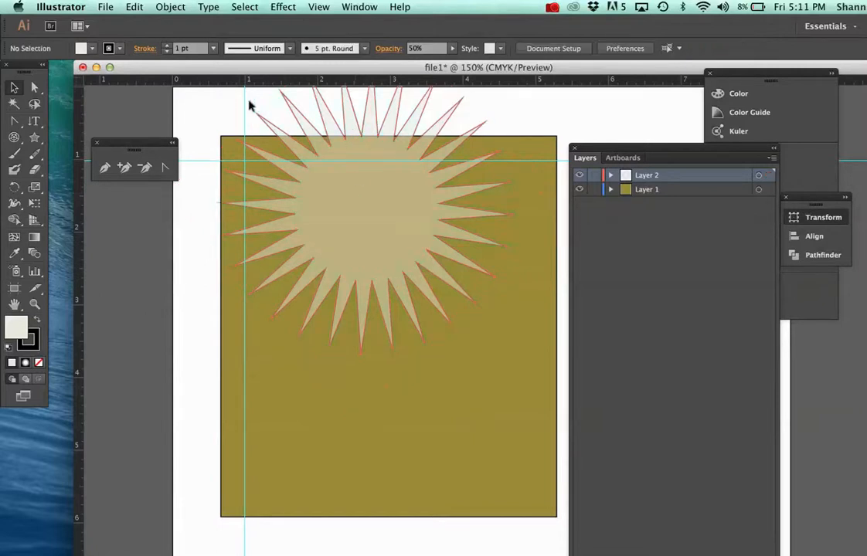
pyautogui.click(382, 202)
pyautogui.moveTo(377, 226); pyautogui.dragTo(401, 346)
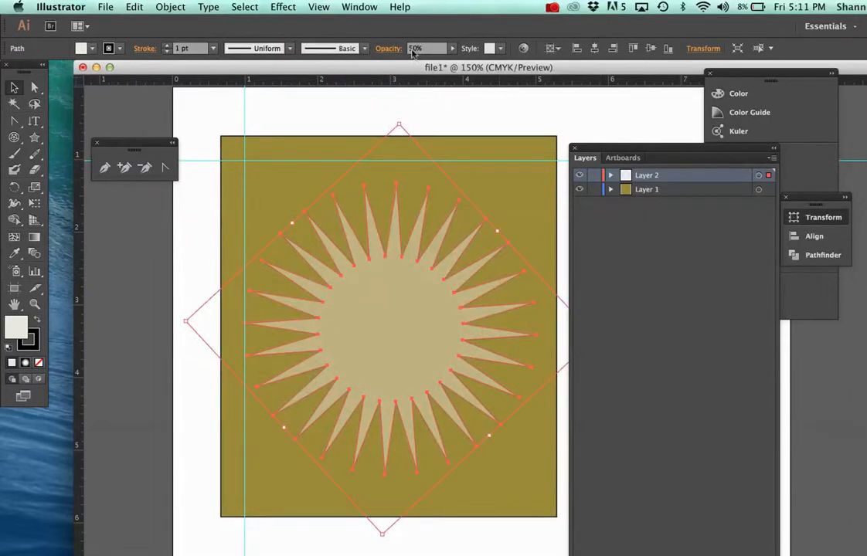
# - Set the star's opacity to 100%
pyautogui.moveTo(413, 50); pyautogui.dragTo(401, 51)
pyautogui.write('10')
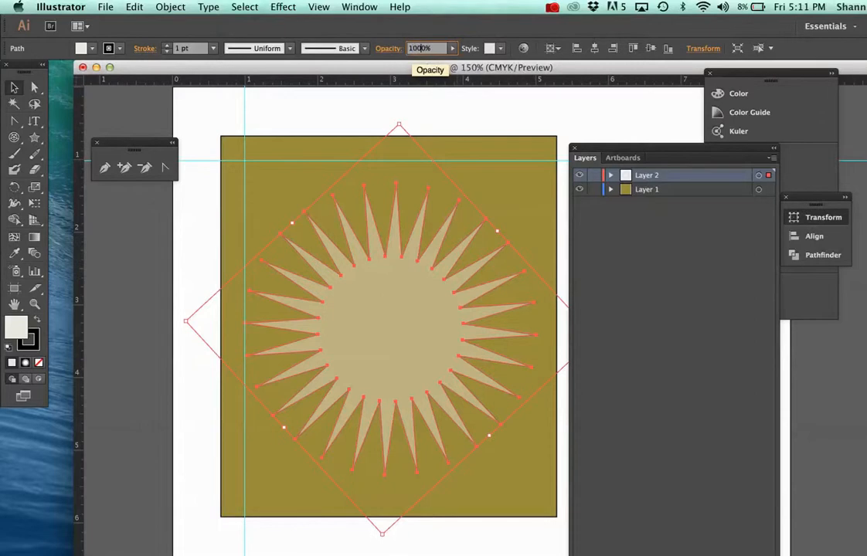
pyautogui.press('Return')
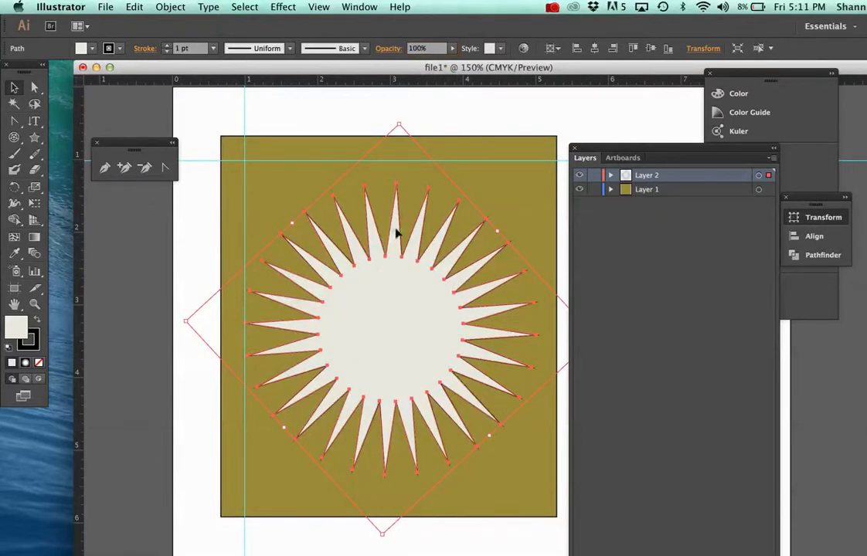
# - Hide Layer 2 with the star and show it again
pyautogui.click(580, 175)
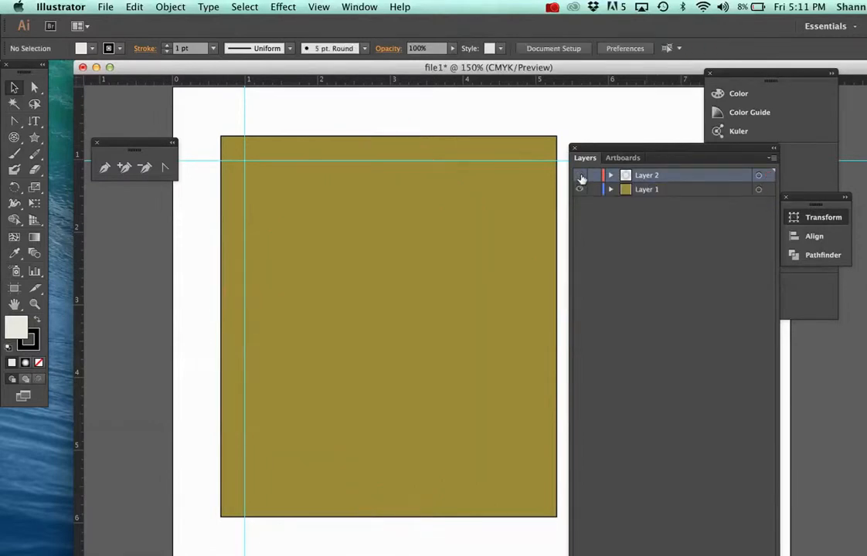
pyautogui.click(581, 175)
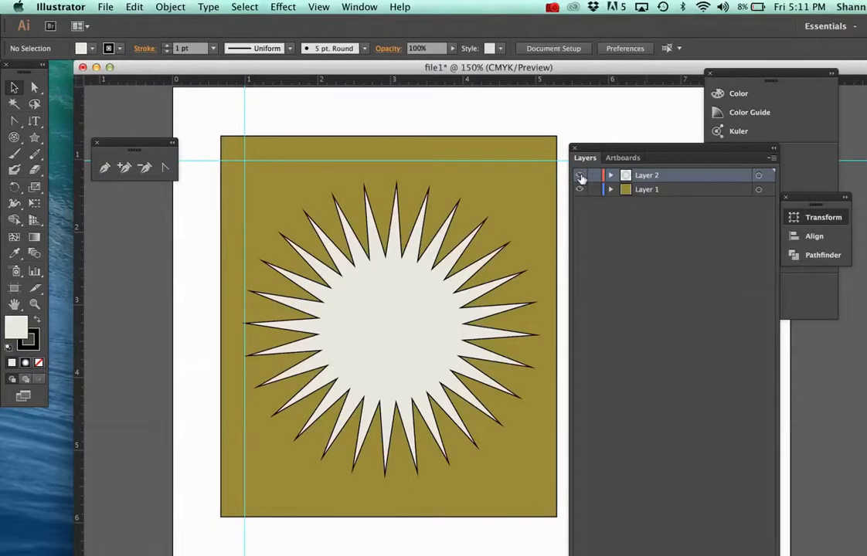
# - Lock Layer 2, shift the olive rectangle about 0.3 in left and 0.1 in down behind the star, and unlock the layer
pyautogui.click(593, 175)
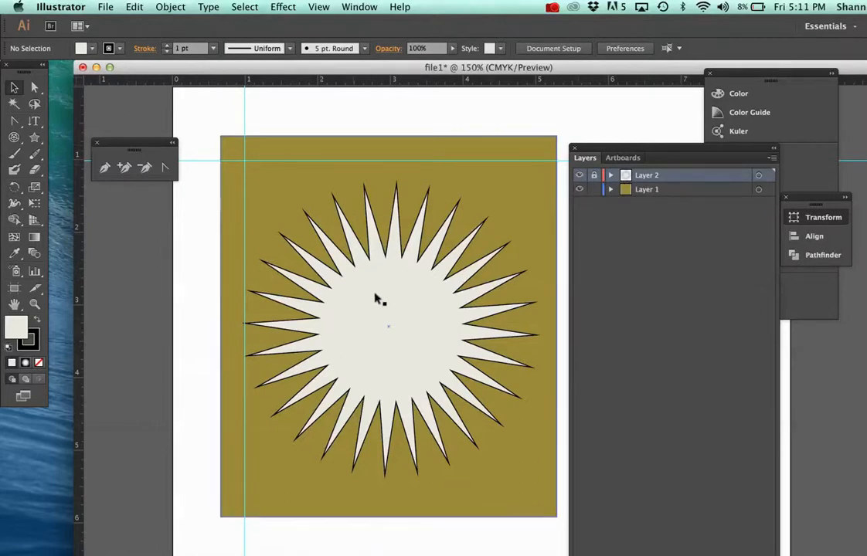
pyautogui.moveTo(395, 310); pyautogui.dragTo(374, 317)
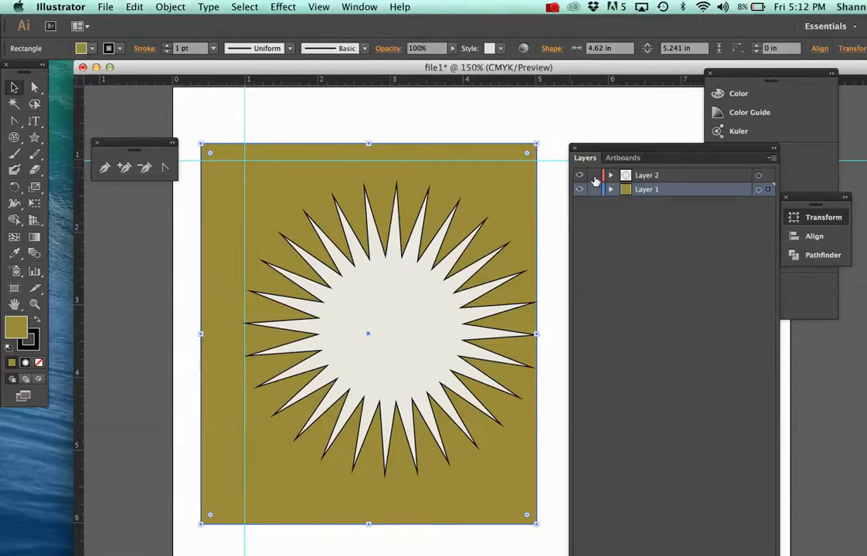
pyautogui.click(566, 125)
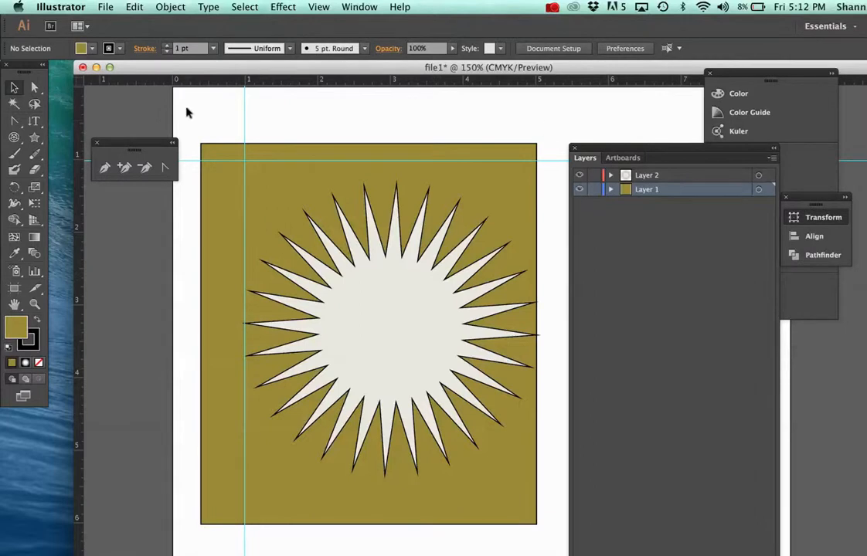
# - Save the artwork as file1.ai in the DIY Typography Starter Kit folder using the Adobe Illustrator (ai) format, continuing to the Illustrator Options
pyautogui.click(100, 7)
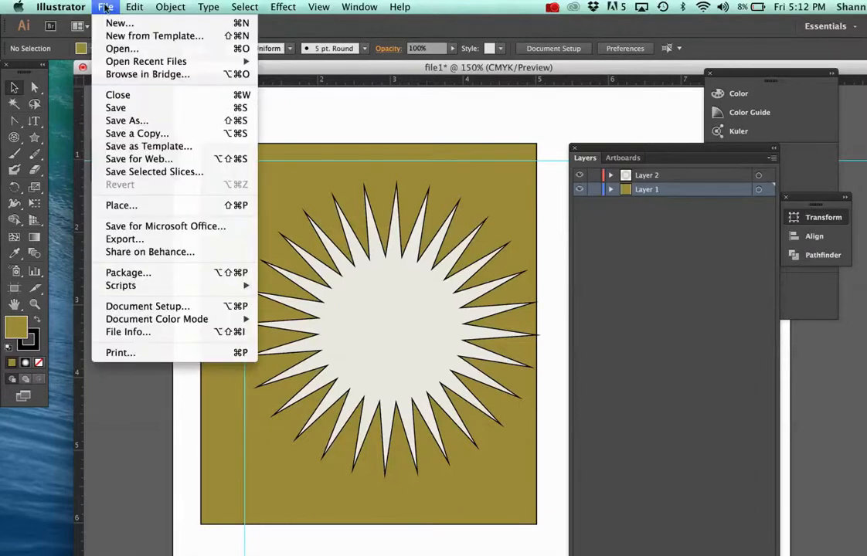
pyautogui.click(127, 112)
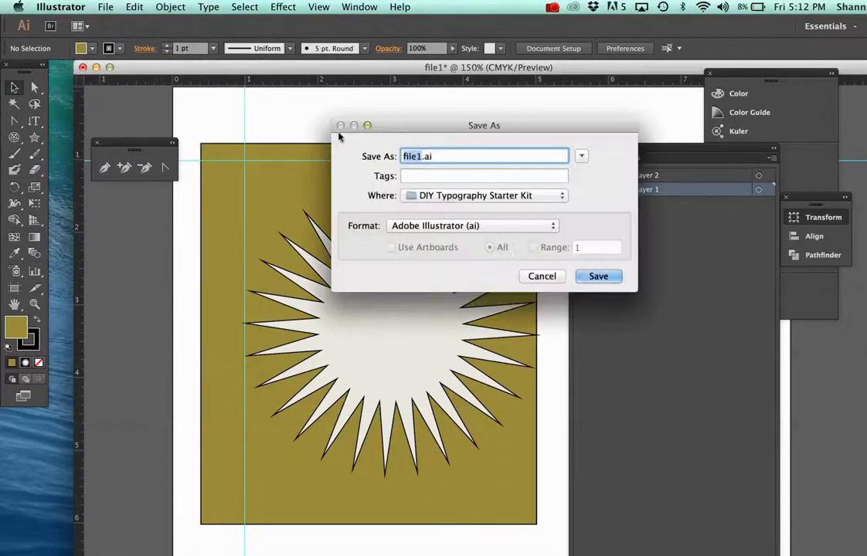
pyautogui.moveTo(441, 128); pyautogui.dragTo(375, 106)
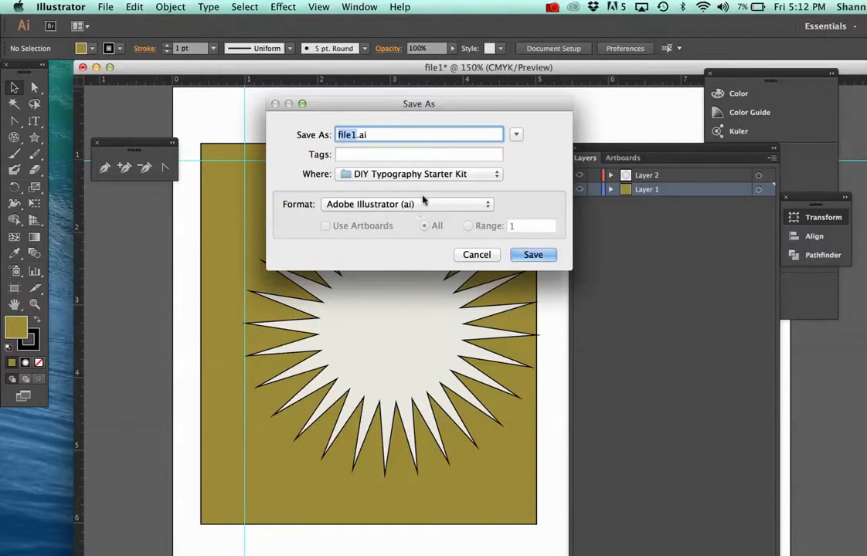
pyautogui.click(351, 207)
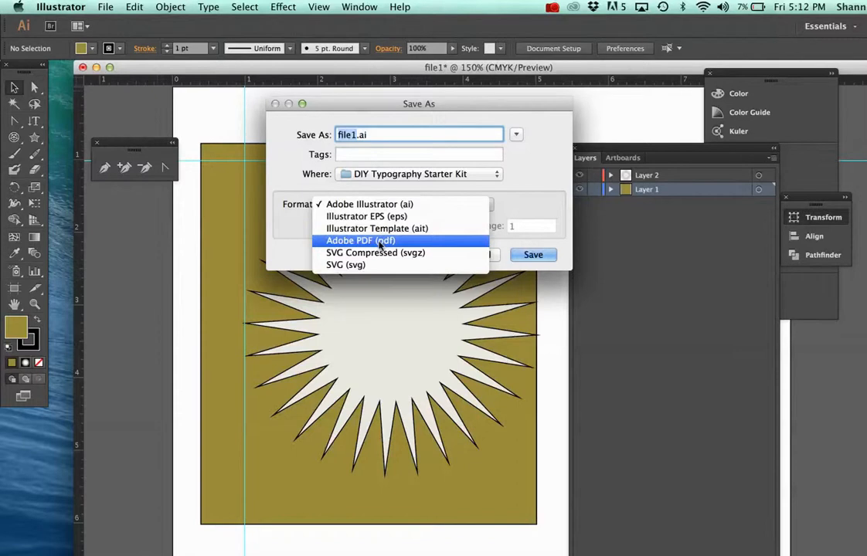
pyautogui.click(561, 188)
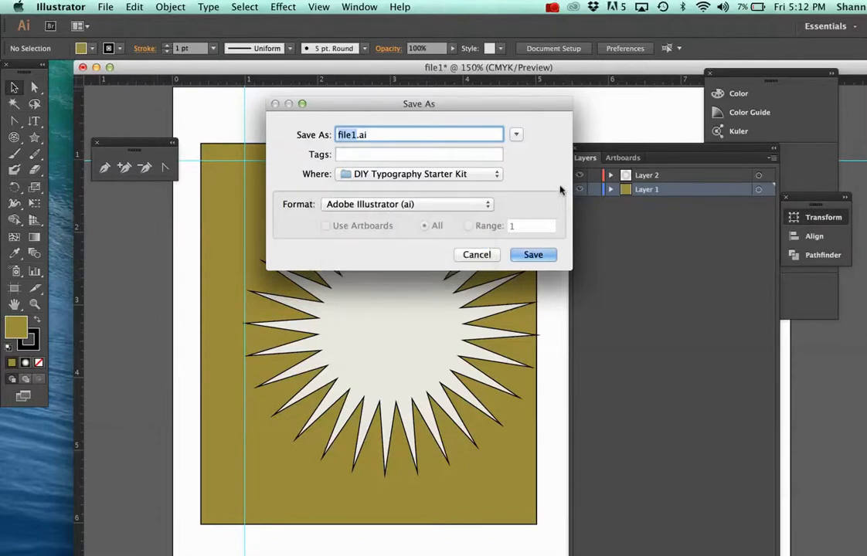
pyautogui.click(535, 259)
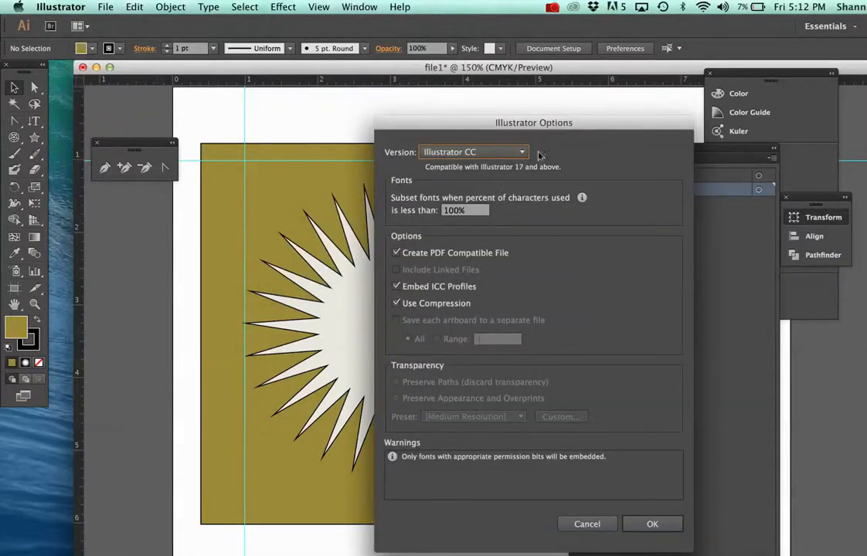
# - Look through the legacy Illustrator versions available for the saved file, leaving the version at Illustrator CC
pyautogui.moveTo(569, 126); pyautogui.dragTo(536, 88)
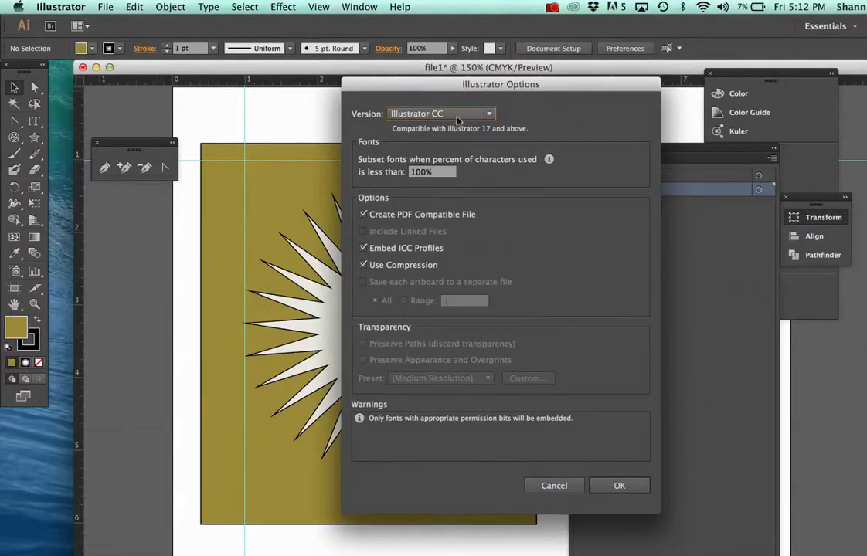
pyautogui.click(456, 117)
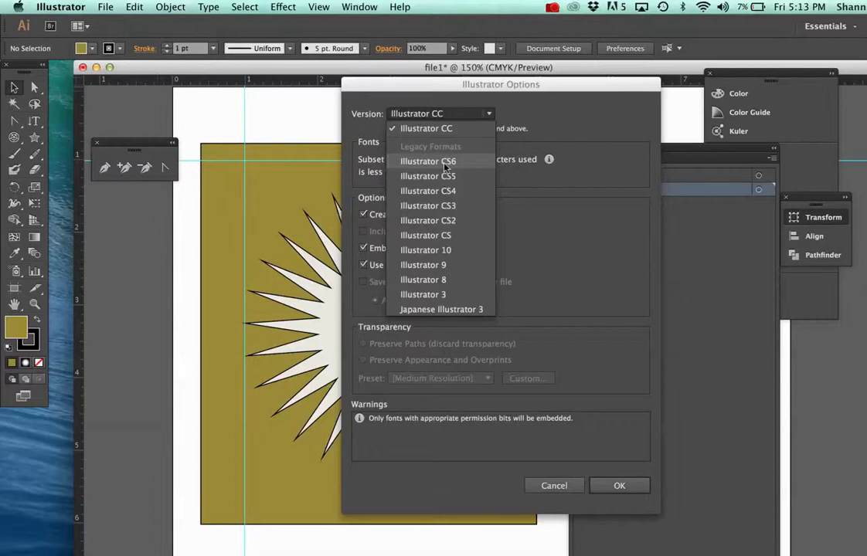
pyautogui.click(592, 114)
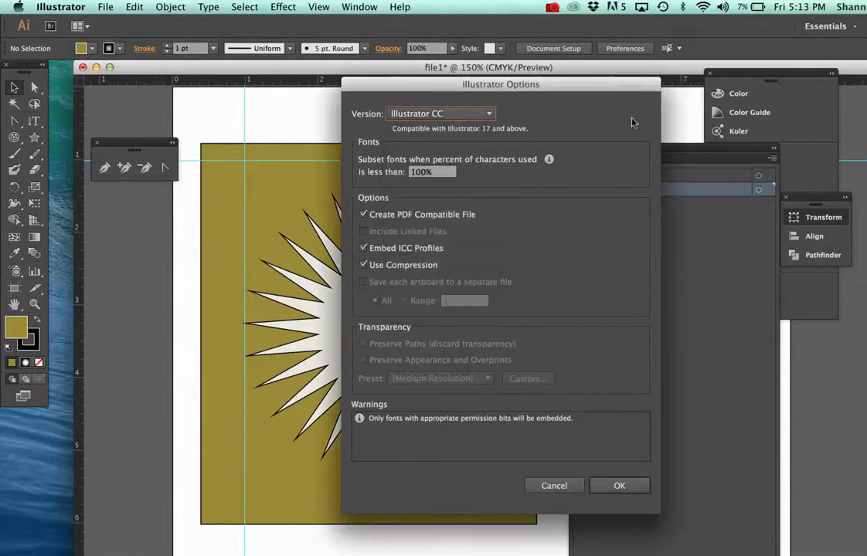
pyautogui.click(468, 114)
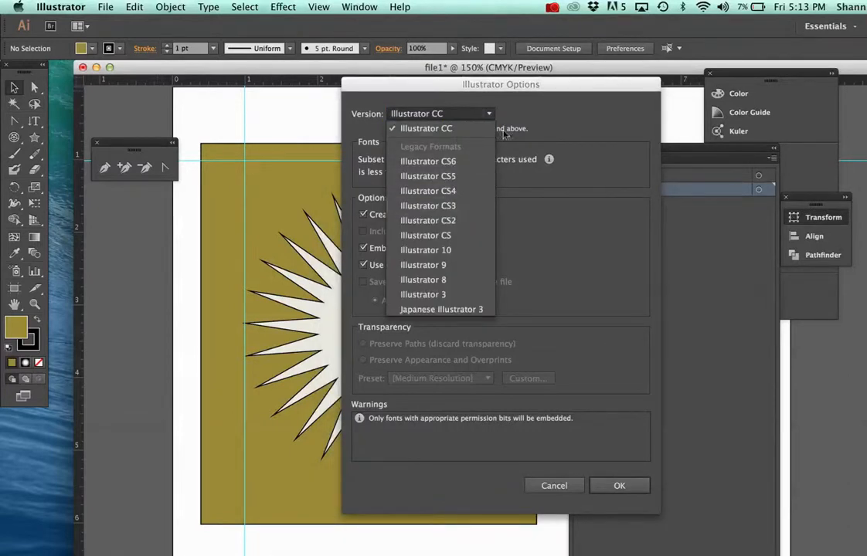
pyautogui.click(519, 110)
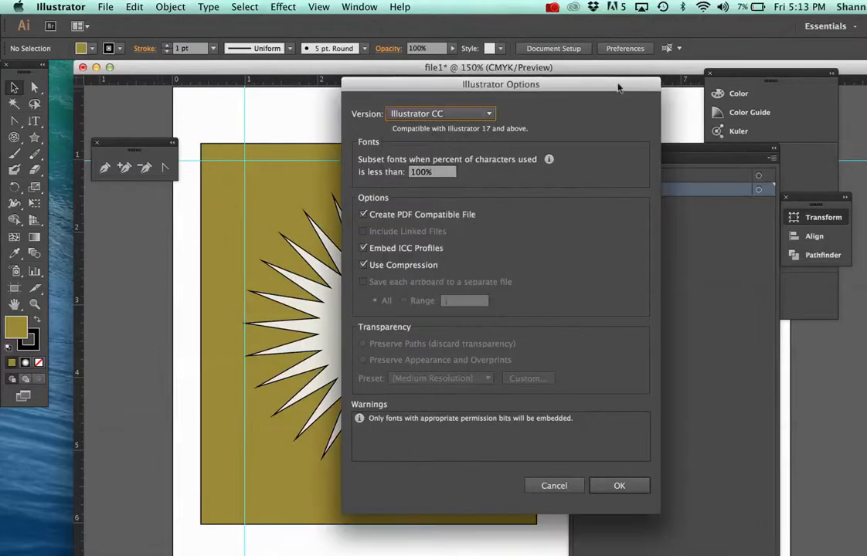
pyautogui.click(553, 7)
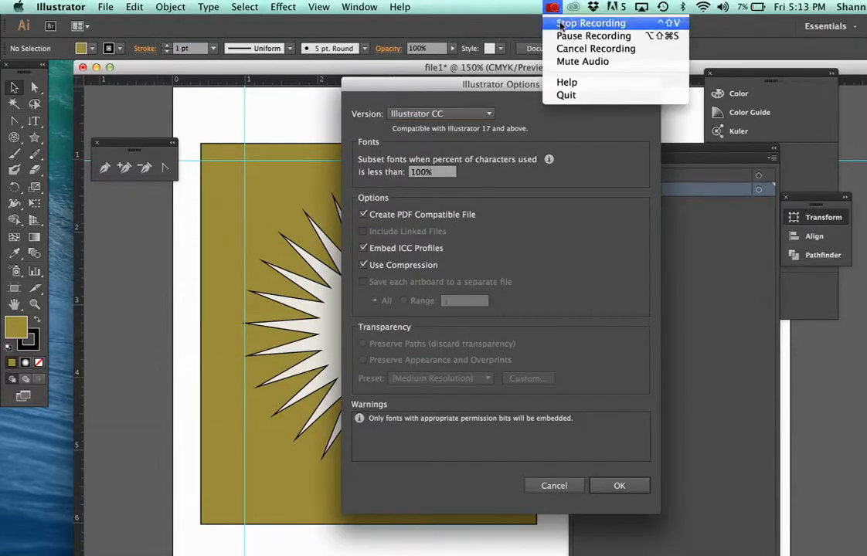
pyautogui.click(563, 35)
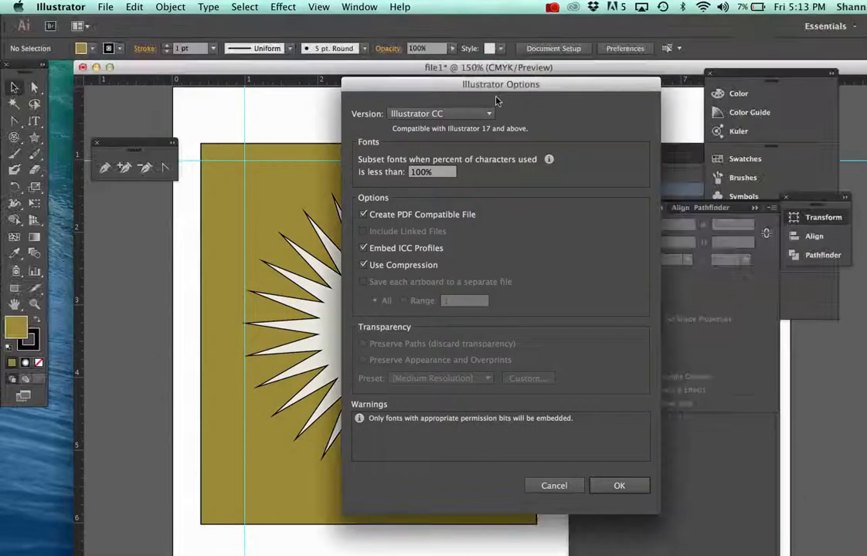
pyautogui.click(553, 7)
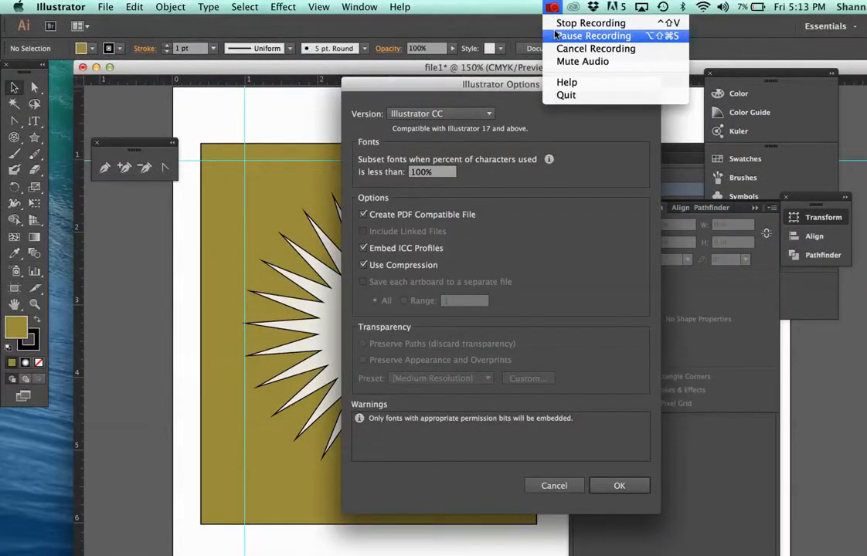
pyautogui.click(556, 36)
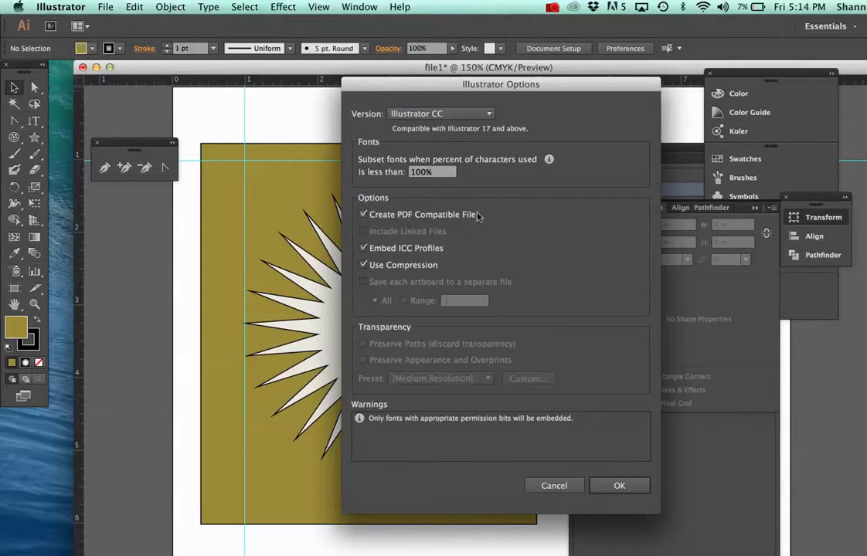
# - Switch Create PDF Compatible File off and on again, and finish saving the file with the Illustrator CC options
pyautogui.click(363, 215)
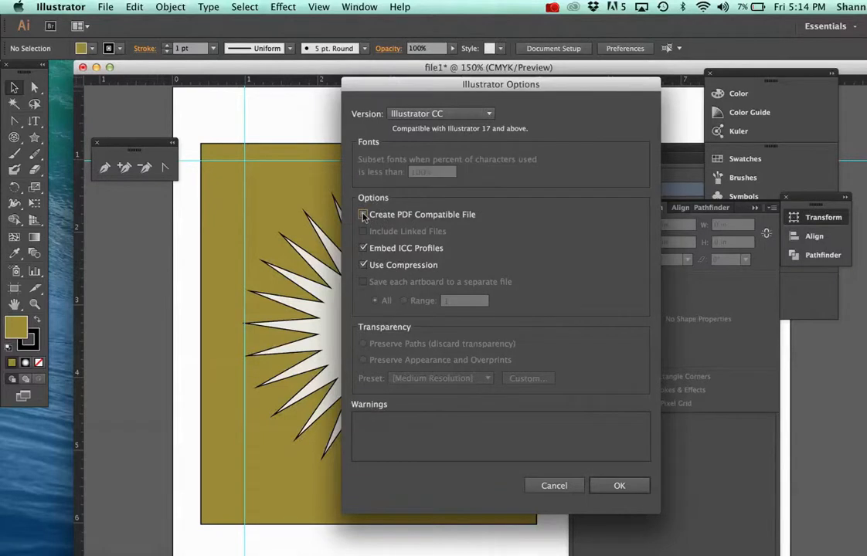
pyautogui.click(363, 214)
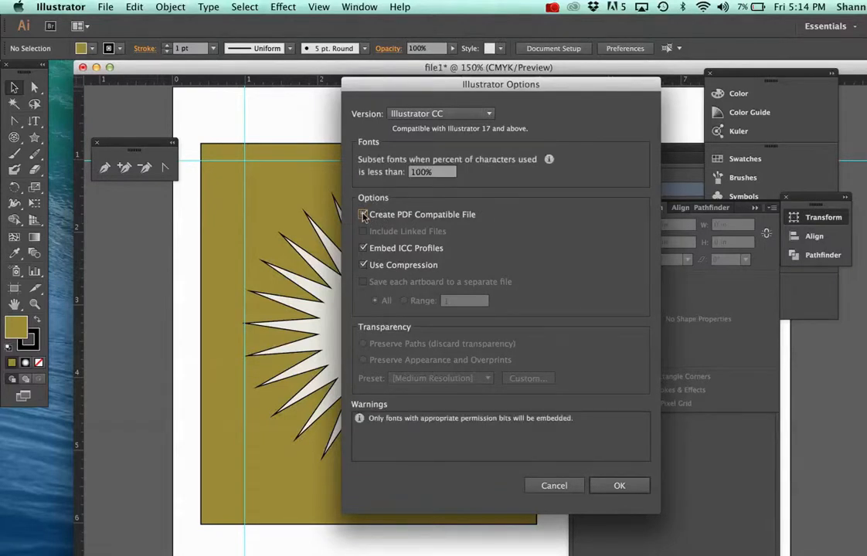
pyautogui.click(618, 486)
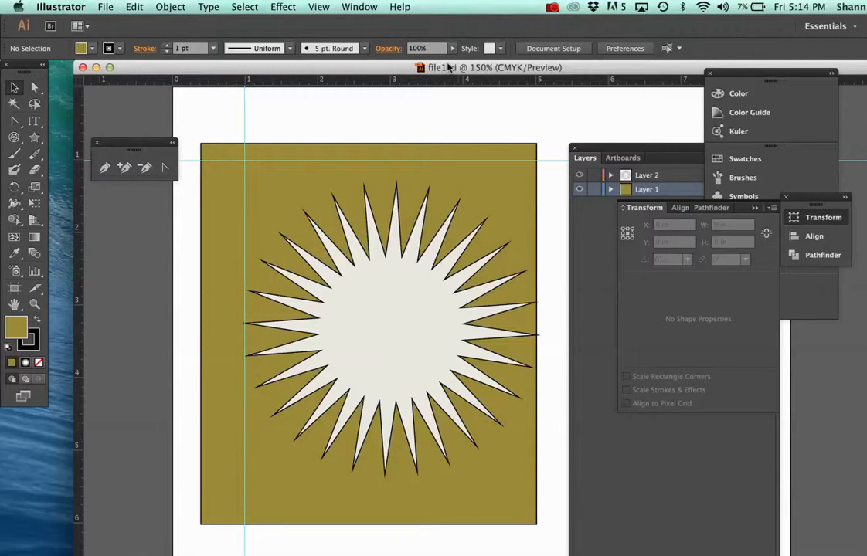
# - Export the artwork as file1.jpg in JPEG (jpg) format to the DIY Typography Starter Kit folder, continuing to the JPEG Options
pyautogui.click(105, 6)
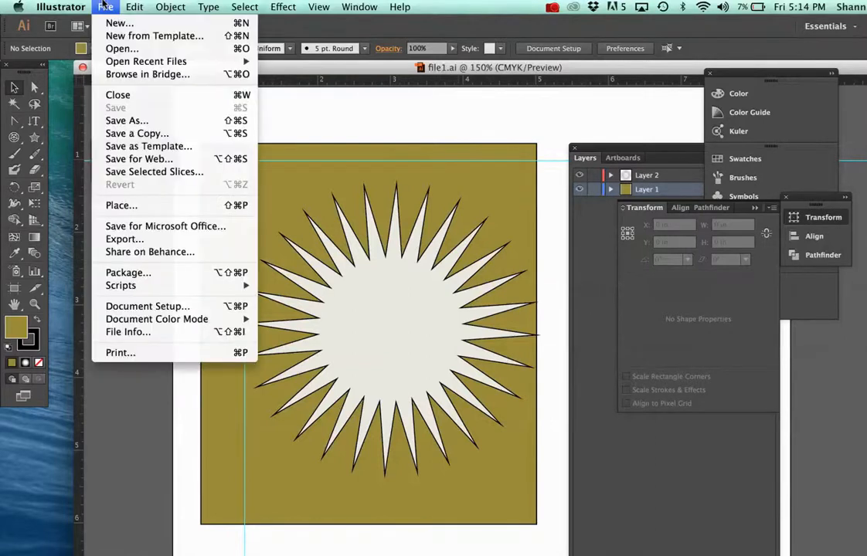
pyautogui.click(158, 239)
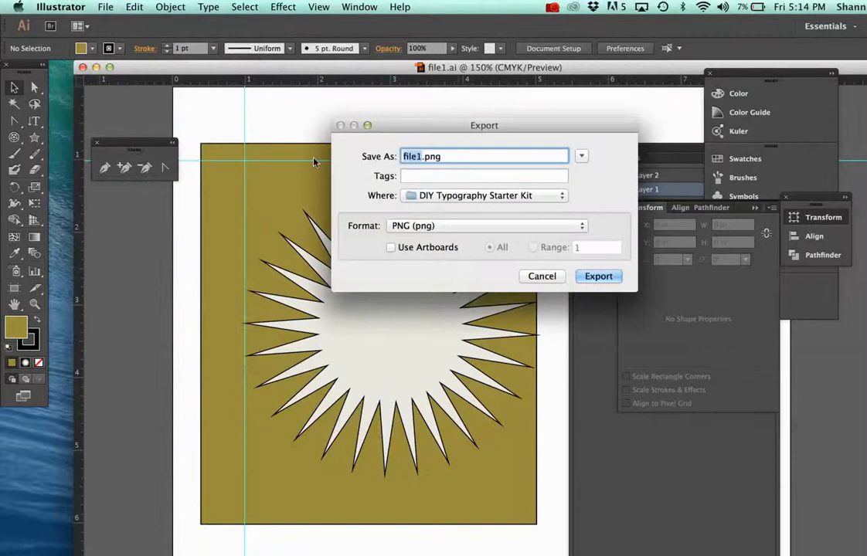
pyautogui.click(448, 226)
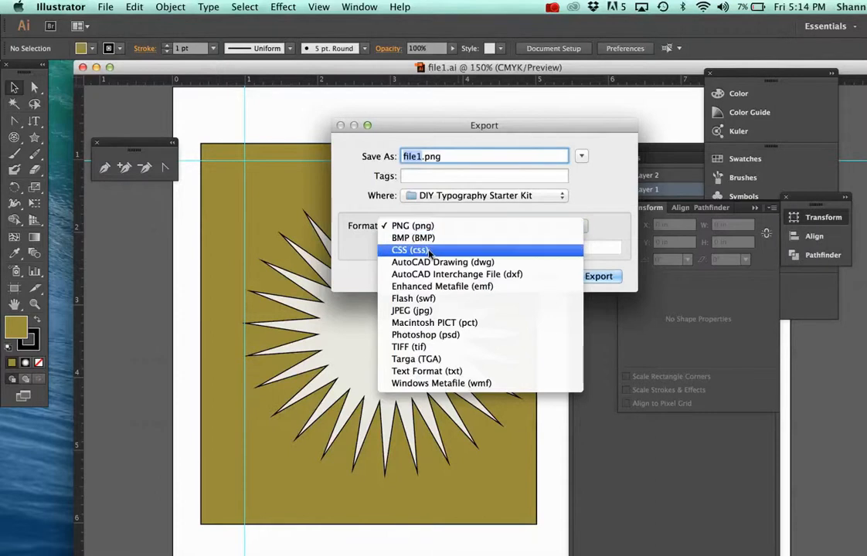
pyautogui.click(415, 312)
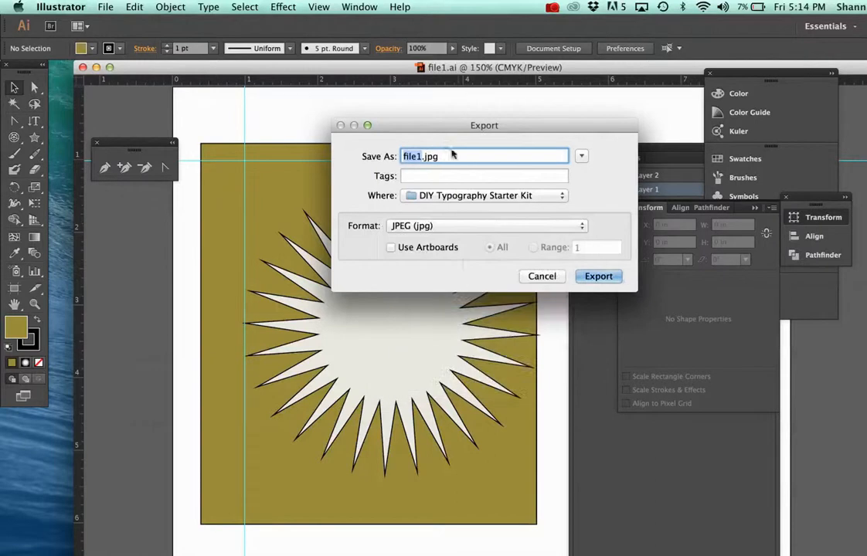
pyautogui.click(594, 277)
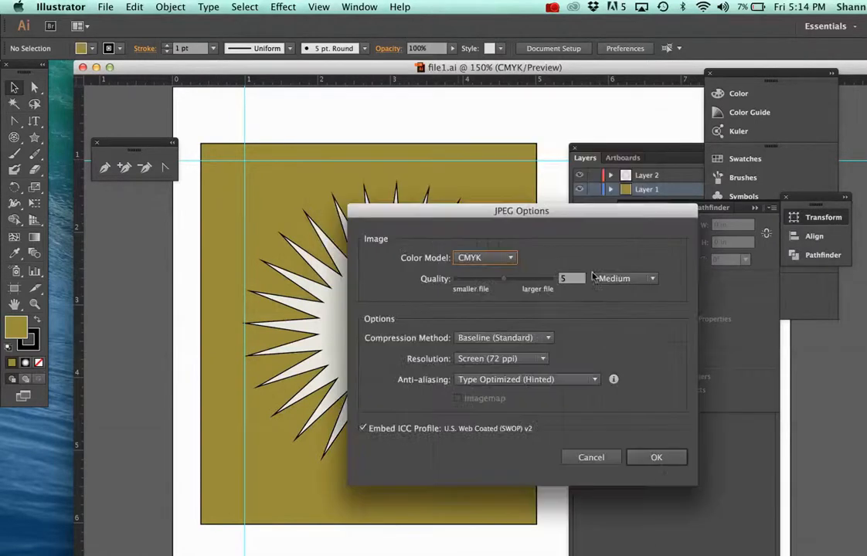
# - Complete the JPEG export with the CMYK color model and Screen (72 ppi) resolution
pyautogui.click(497, 259)
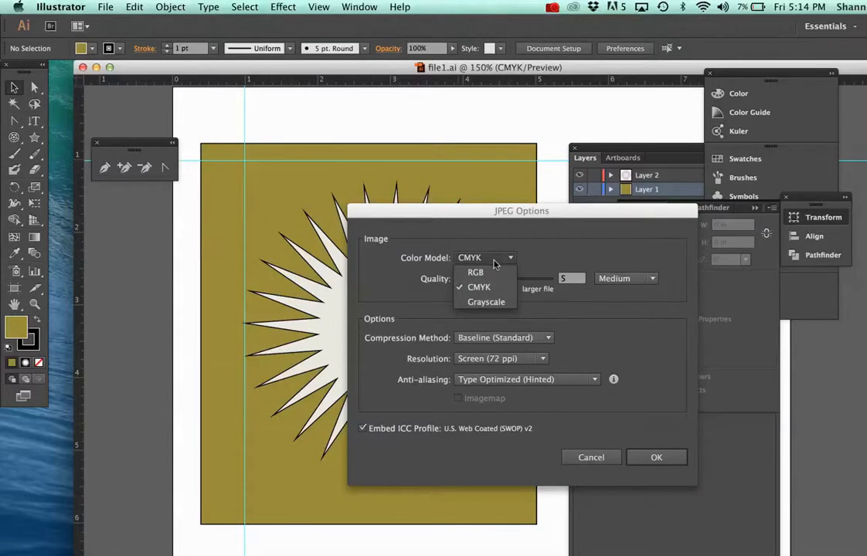
pyautogui.click(478, 286)
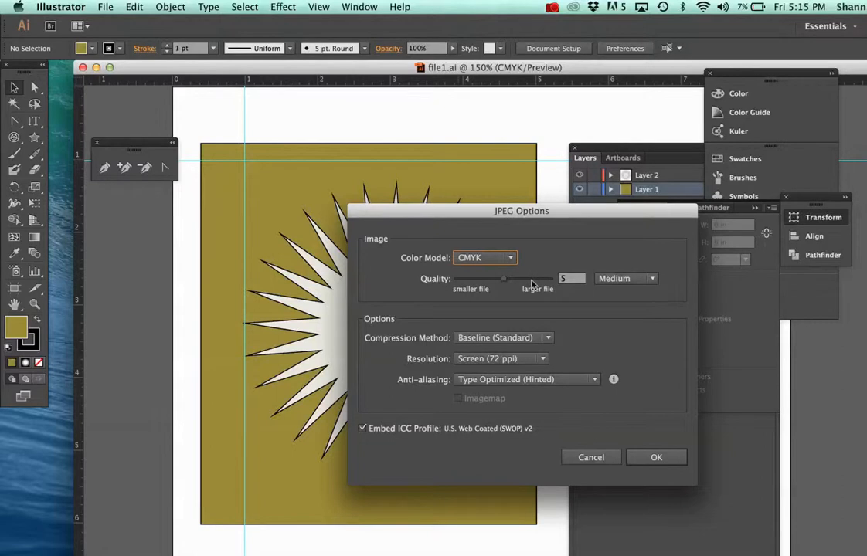
pyautogui.click(522, 361)
pyautogui.click(521, 363)
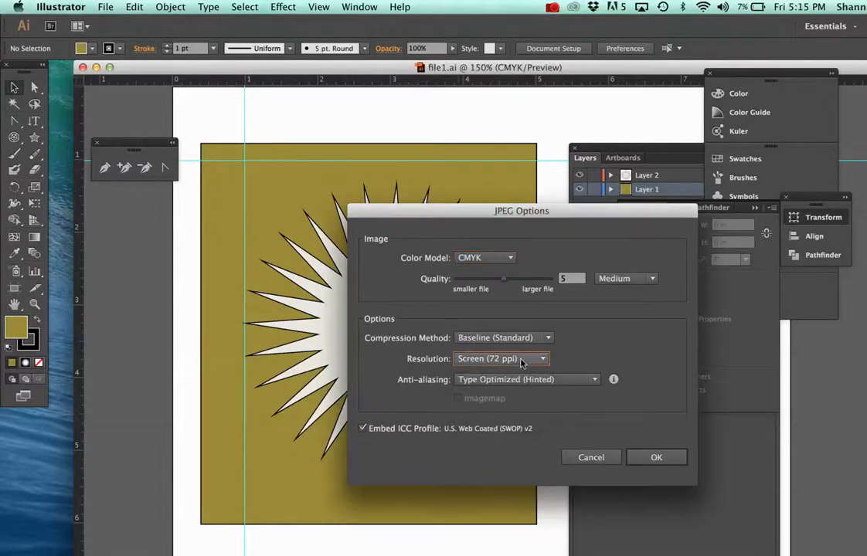
pyautogui.click(654, 458)
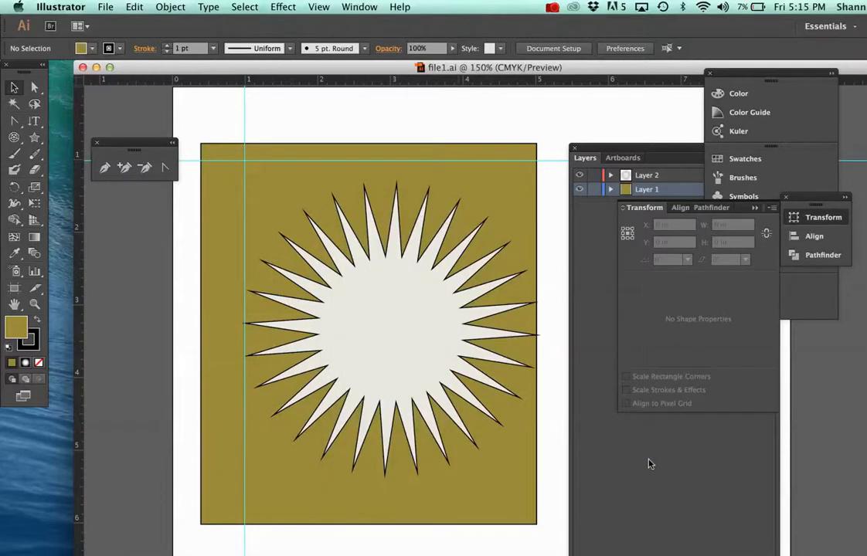